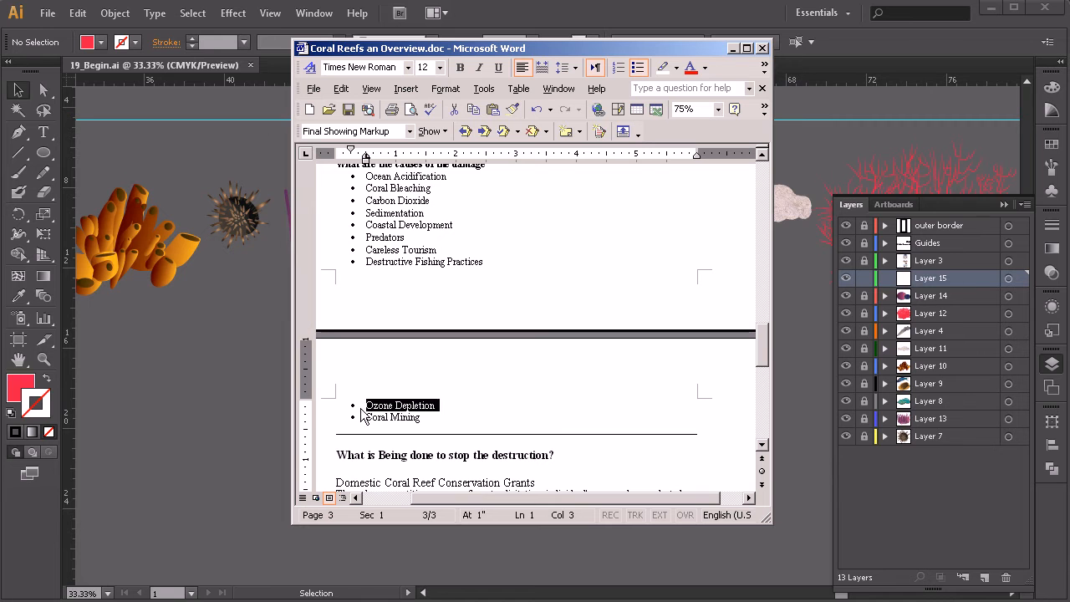
# Review the causes of damage in the Word document, highlight Careless Tourism, and move the document window off the artwork
pyautogui.scroll(1, 446, 376)
pyautogui.scroll(1, 447, 378)
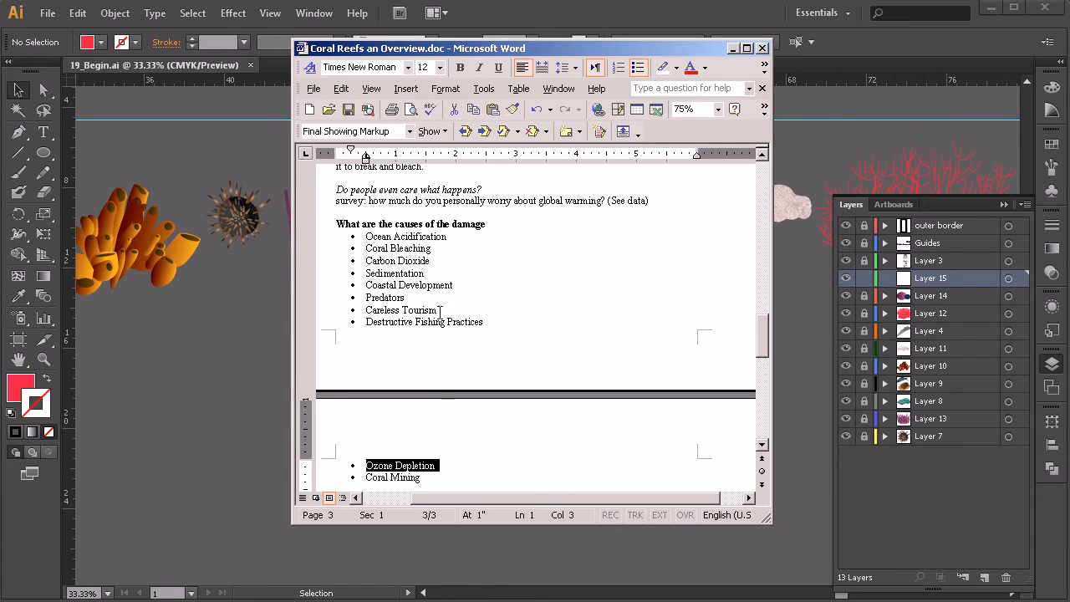
pyautogui.moveTo(435, 309); pyautogui.dragTo(365, 311)
pyautogui.moveTo(467, 55); pyautogui.dragTo(1069, 98)
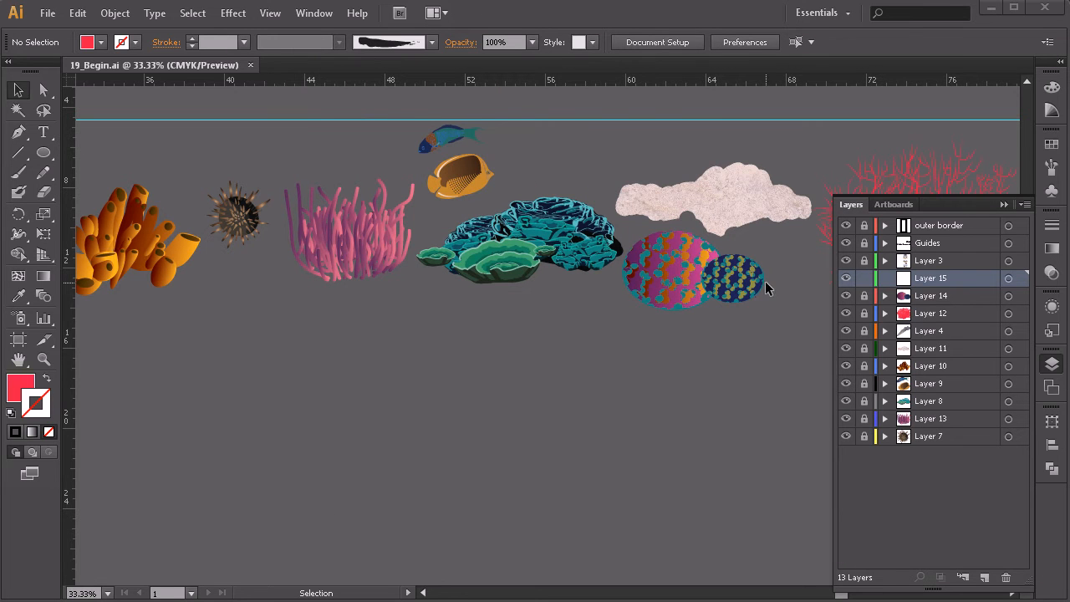
# Draw a red-filled circle with no stroke on Layer 15, in the empty space below the coral artwork
pyautogui.click(438, 400)
pyautogui.scroll(-3, 469, 392)
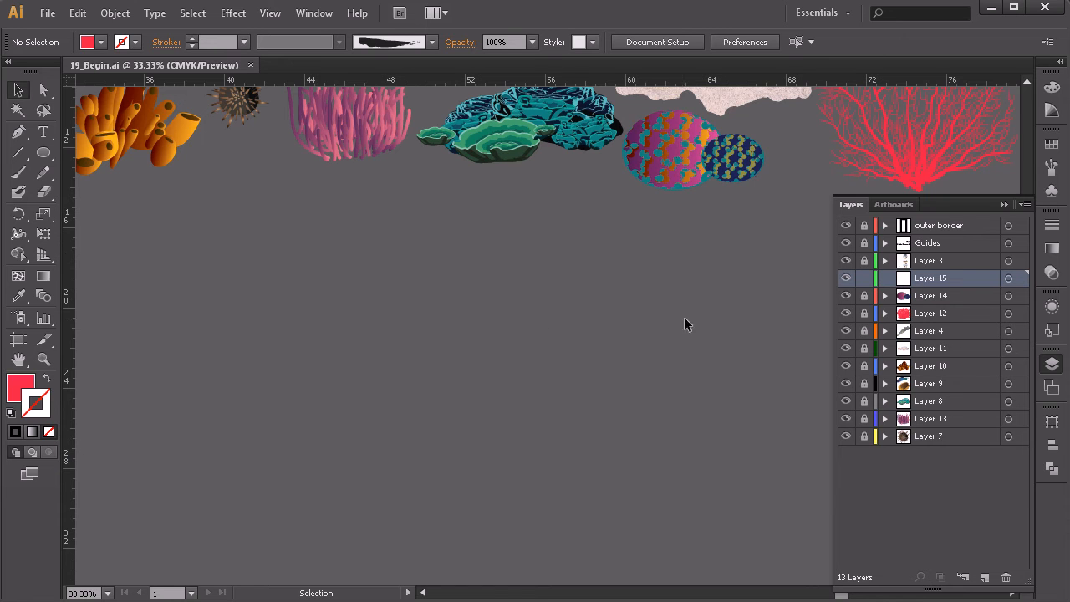
pyautogui.scroll(-2, 552, 335)
pyautogui.scroll(-1, 501, 351)
pyautogui.scroll(1, 401, 318)
pyautogui.hscroll(-2, 401, 318)
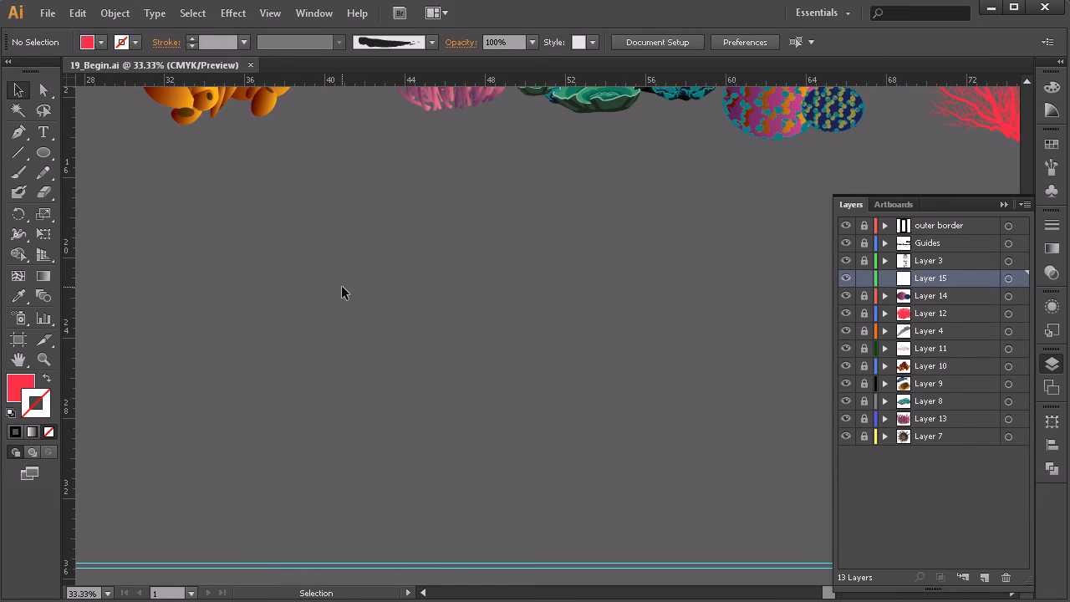
pyautogui.scroll(-1, 320, 284)
pyautogui.click(53, 153)
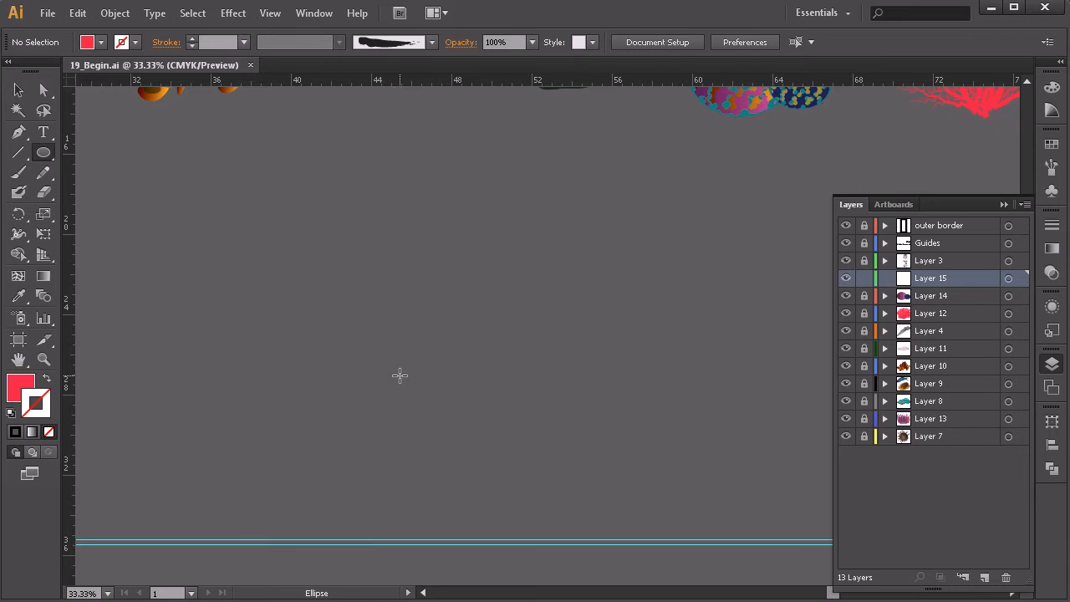
pyautogui.moveTo(289, 360); pyautogui.dragTo(358, 288)
pyautogui.press('v')
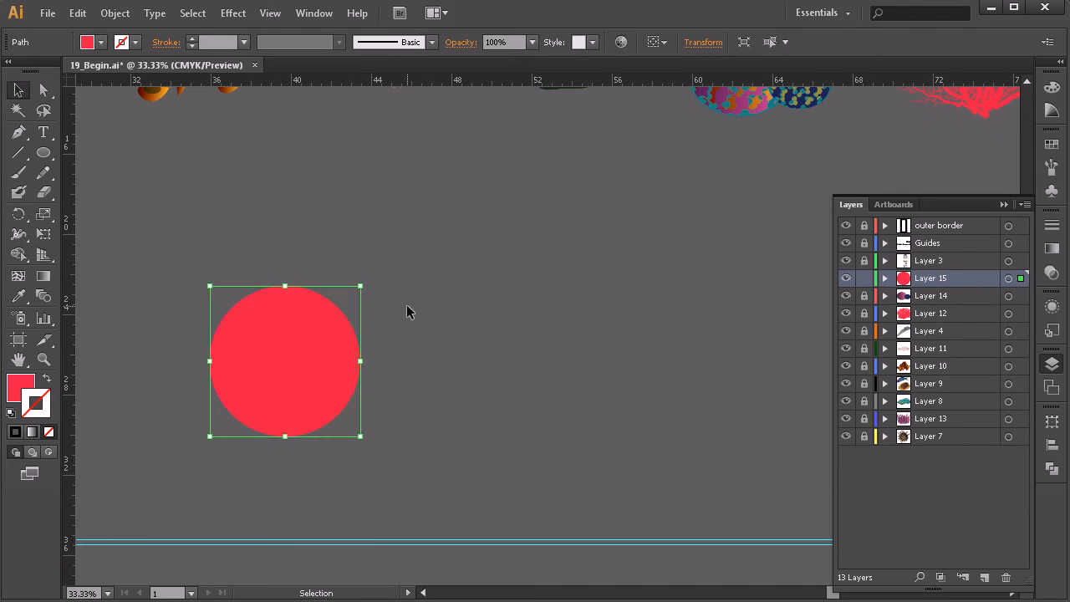
pyautogui.click(466, 345)
# Examine the existing coral and fish illustrations above the circle, including the red branching coral
pyautogui.scroll(2, 465, 338)
pyautogui.hscroll(2, 464, 338)
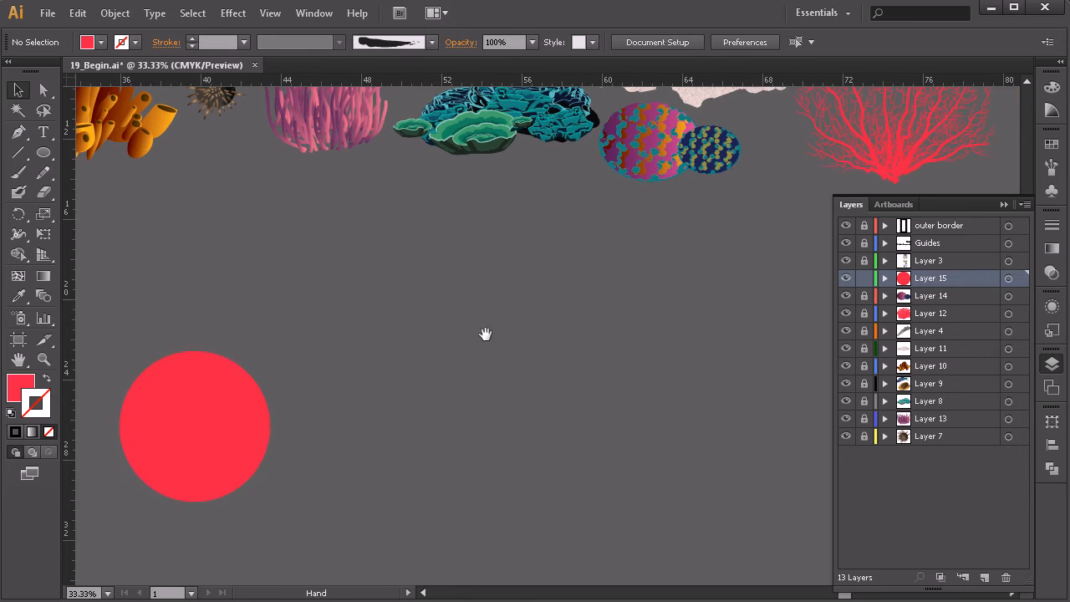
pyautogui.scroll(2, 447, 357)
pyautogui.hscroll(3, 490, 366)
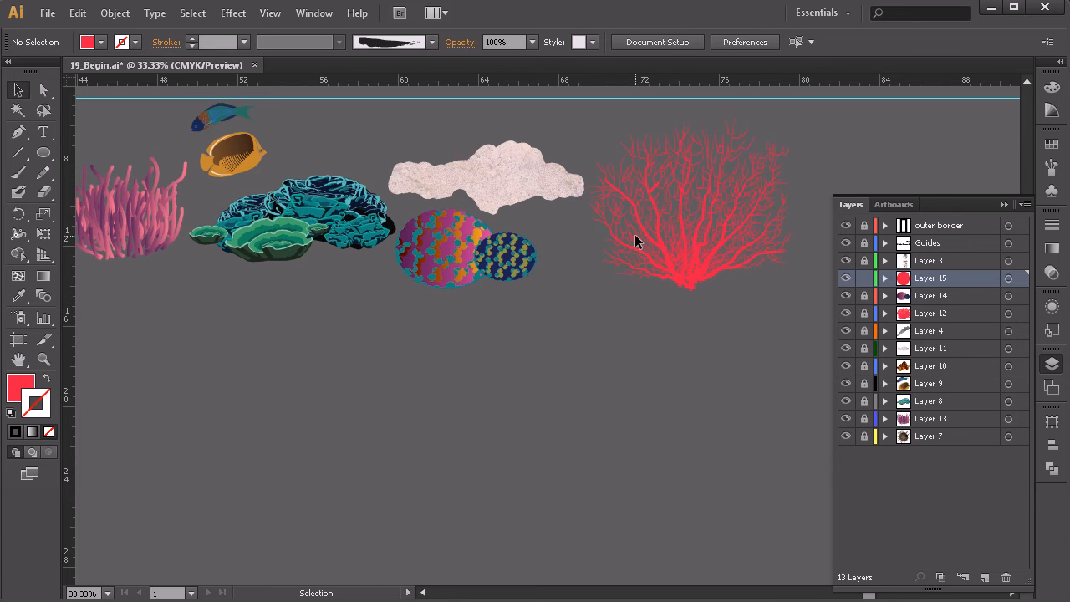
pyautogui.press('space')
pyautogui.moveTo(407, 306); pyautogui.dragTo(587, 306)
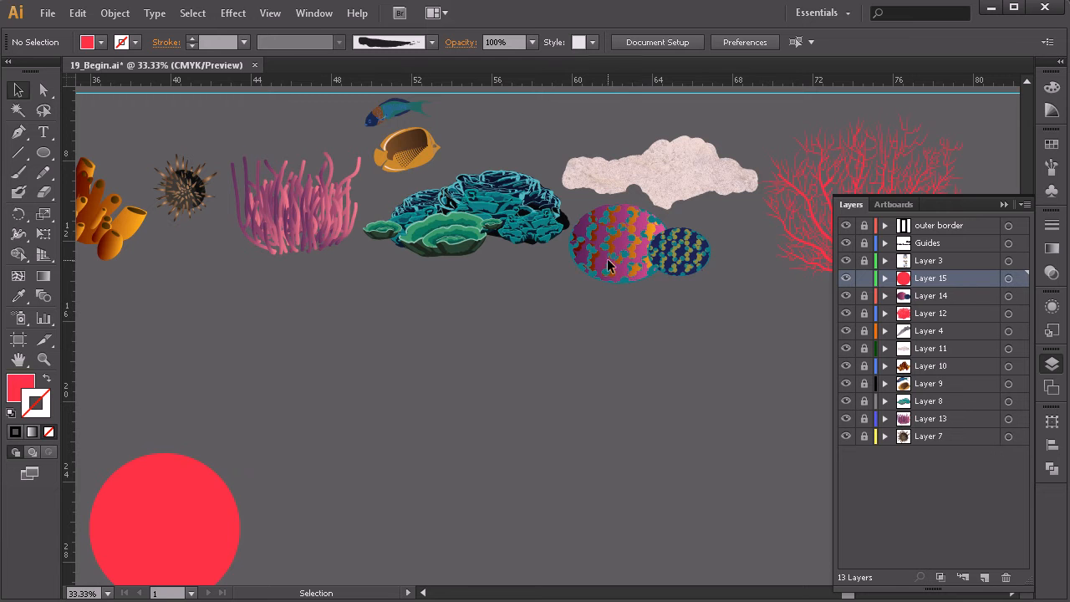
pyautogui.press('space')
pyautogui.moveTo(543, 266); pyautogui.dragTo(590, 189)
pyautogui.press('space')
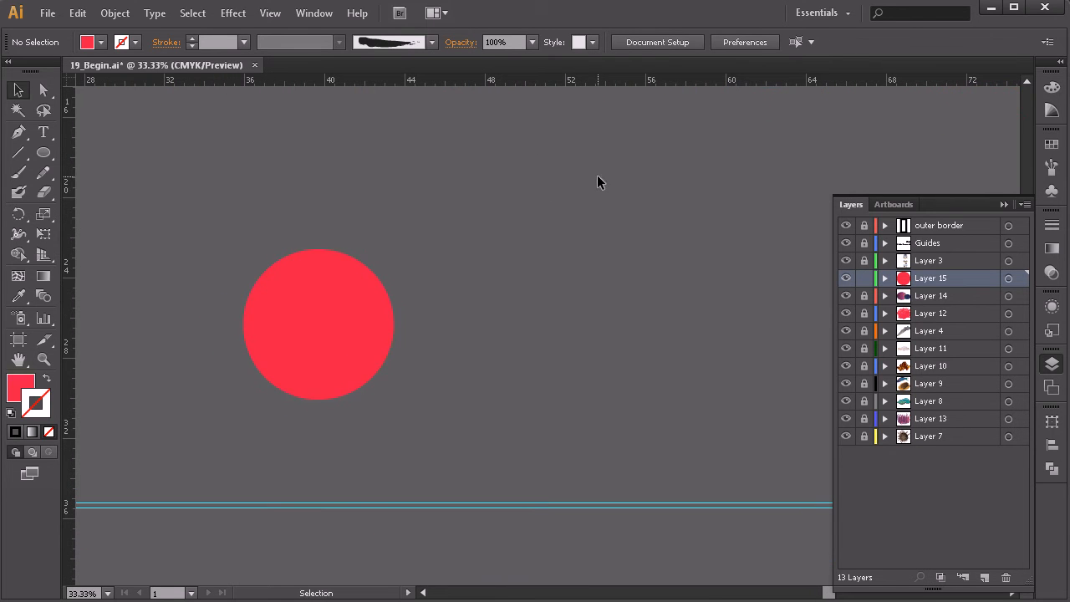
# Fill the circle with the dark navy swatch and remove its stroke
pyautogui.click(315, 316)
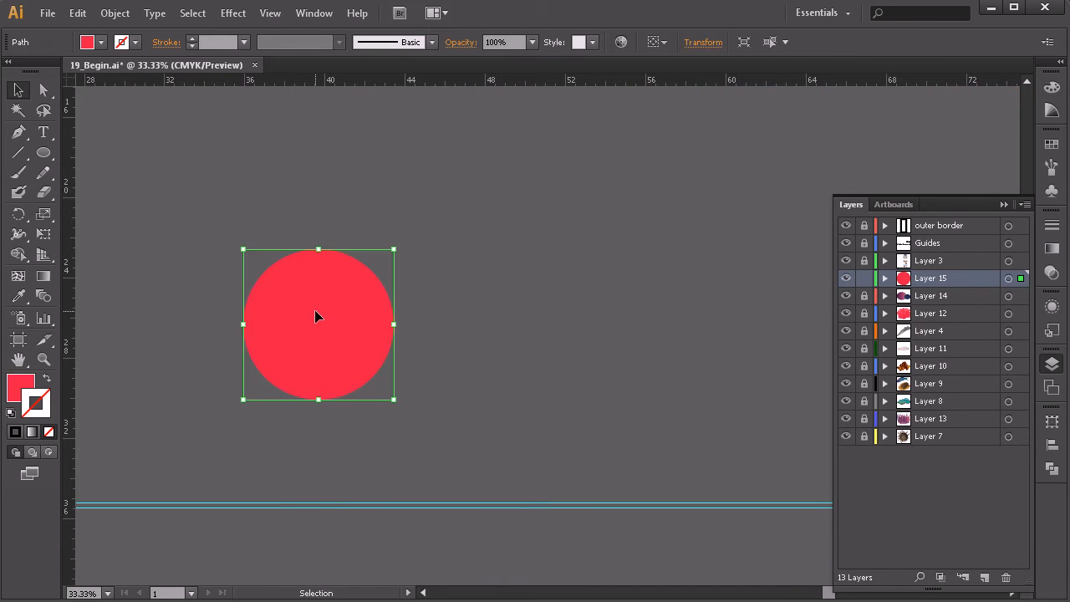
pyautogui.click(1052, 144)
pyautogui.press('x')
pyautogui.click(1010, 173)
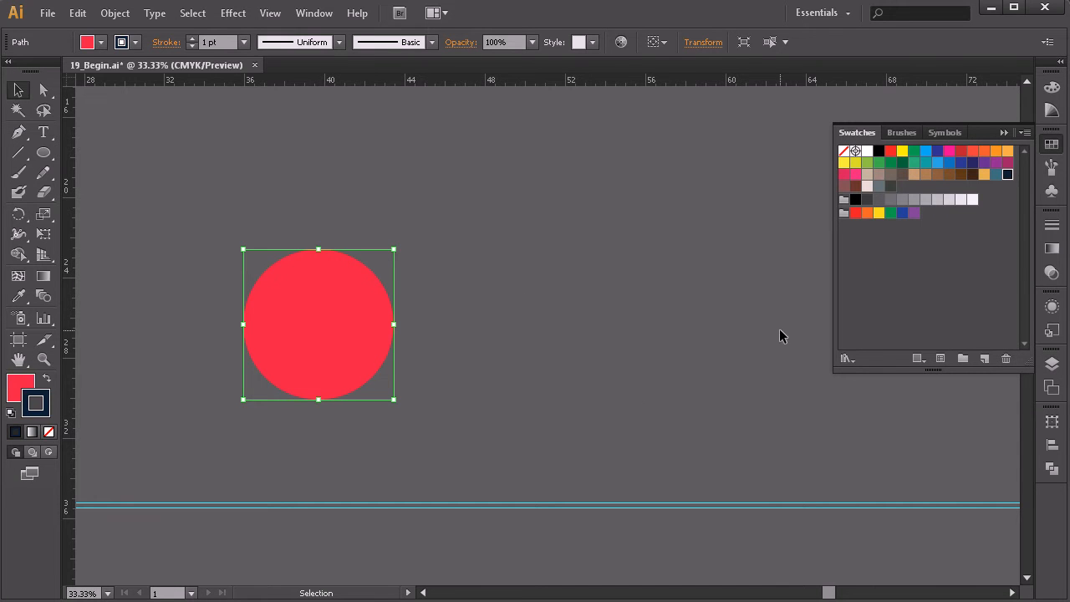
pyautogui.click(47, 379)
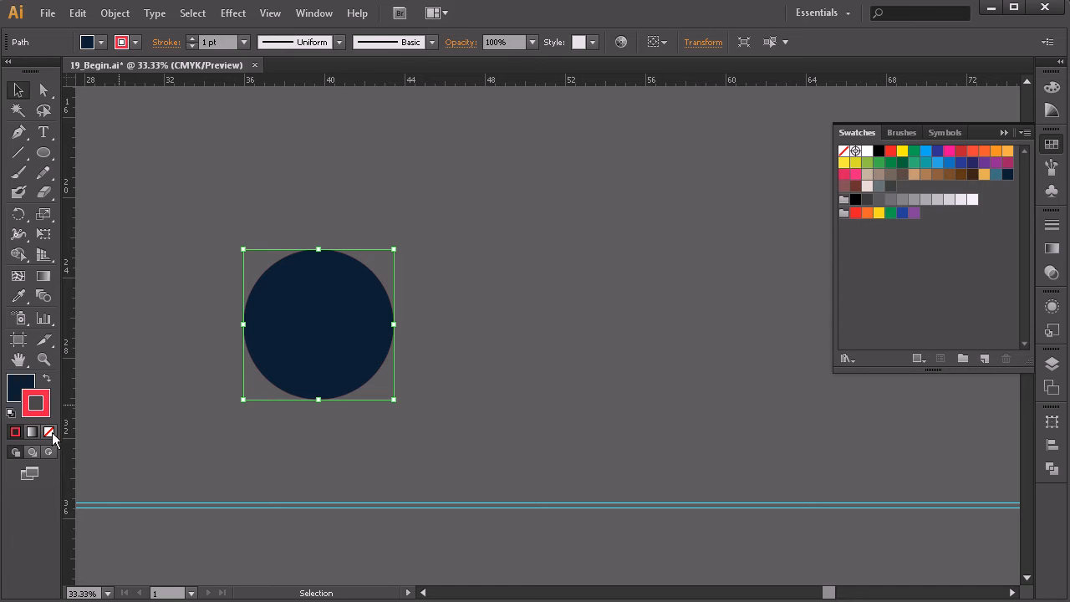
pyautogui.click(48, 432)
pyautogui.click(560, 378)
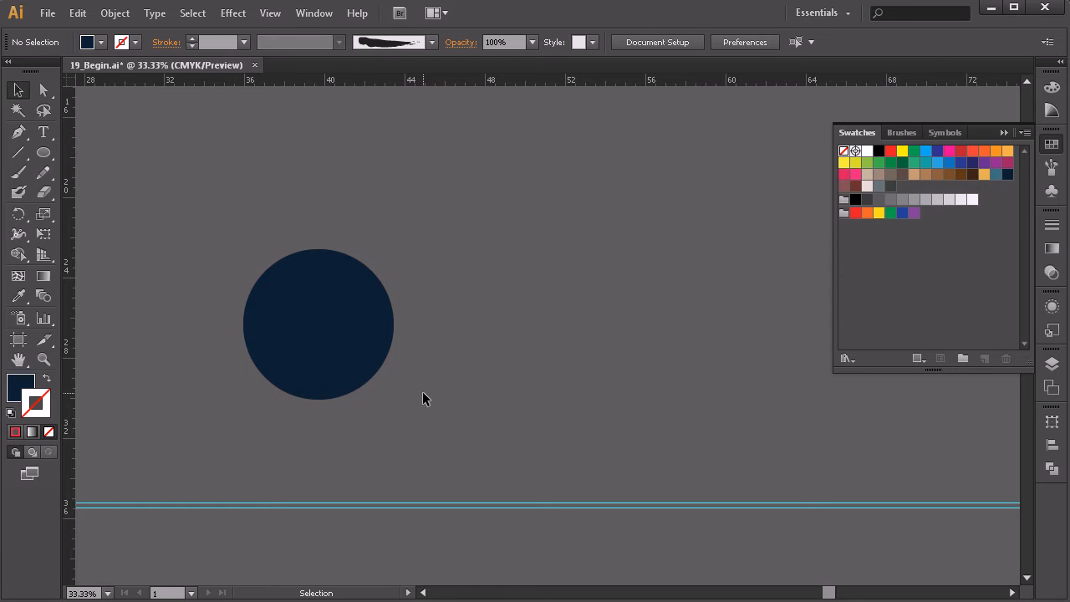
# Paint a branching coral in dark navy beside the circle with the Blob Brush, adding twigs on both sides and a tall central branch
pyautogui.click(18, 174)
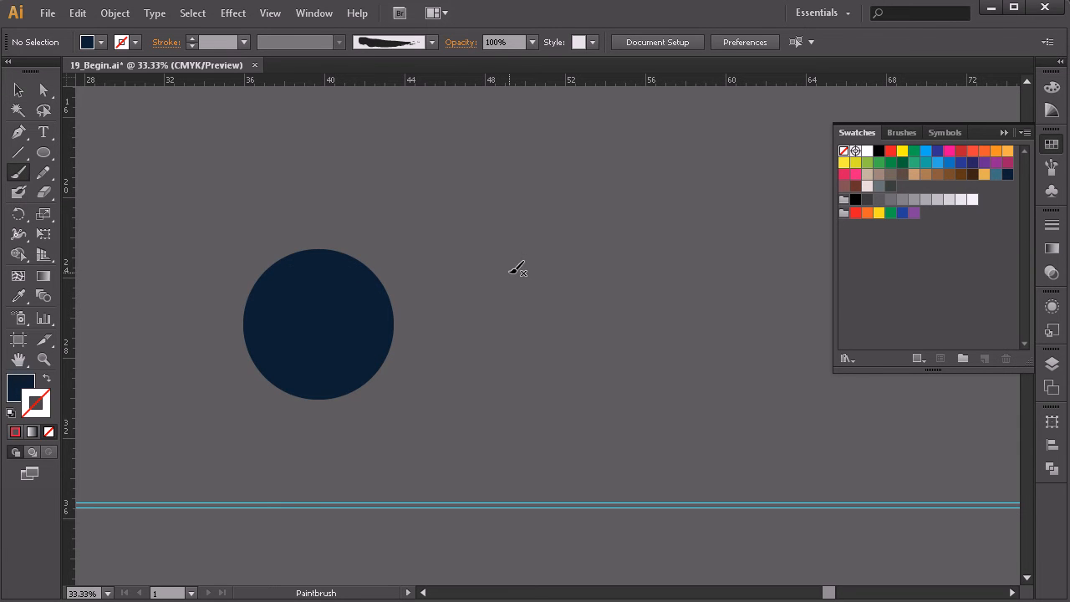
pyautogui.click(18, 193)
pyautogui.moveTo(539, 253)
pyautogui.mouseDown()
pyautogui.moveTo(525, 378)
pyautogui.moveTo(572, 338)
pyautogui.moveTo(567, 351)
pyautogui.moveTo(561, 321)
pyautogui.moveTo(560, 338)
pyautogui.moveTo(583, 315)
pyautogui.moveTo(567, 276)
pyautogui.moveTo(576, 266)
pyautogui.moveTo(557, 266)
pyautogui.moveTo(564, 244)
pyautogui.moveTo(544, 261)
pyautogui.moveTo(527, 377)
pyautogui.moveTo(527, 363)
pyautogui.moveTo(571, 339)
pyautogui.moveTo(558, 303)
pyautogui.moveTo(595, 255)
pyautogui.mouseUp()
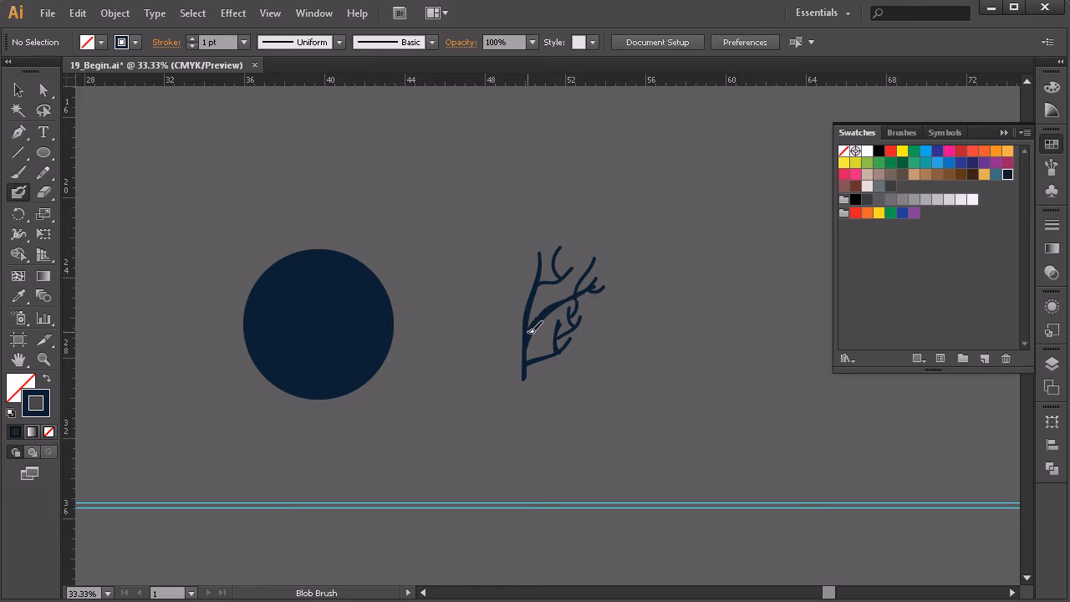
pyautogui.moveTo(552, 294); pyautogui.dragTo(588, 273)
pyautogui.moveTo(529, 296)
pyautogui.mouseDown()
pyautogui.moveTo(510, 275)
pyautogui.moveTo(516, 224)
pyautogui.mouseUp()
pyautogui.moveTo(544, 266)
pyautogui.mouseDown()
pyautogui.moveTo(530, 232)
pyautogui.moveTo(540, 224)
pyautogui.mouseUp()
pyautogui.moveTo(526, 351)
pyautogui.mouseDown()
pyautogui.moveTo(490, 346)
pyautogui.moveTo(447, 287)
pyautogui.moveTo(472, 259)
pyautogui.moveTo(466, 242)
pyautogui.mouseUp()
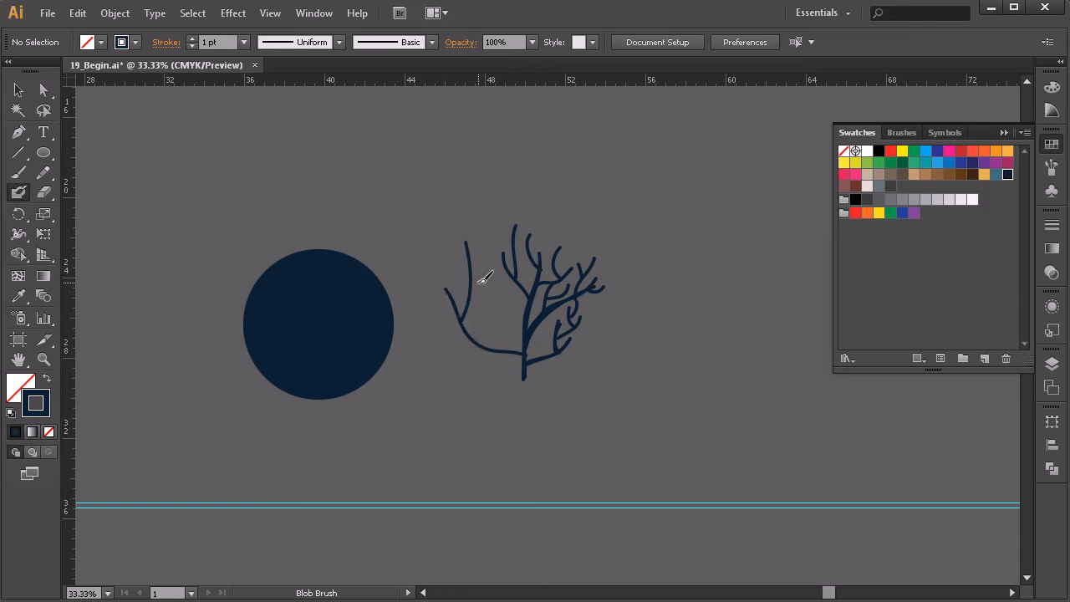
pyautogui.moveTo(469, 278)
pyautogui.mouseDown()
pyautogui.moveTo(454, 260)
pyautogui.moveTo(478, 251)
pyautogui.moveTo(474, 306)
pyautogui.mouseUp()
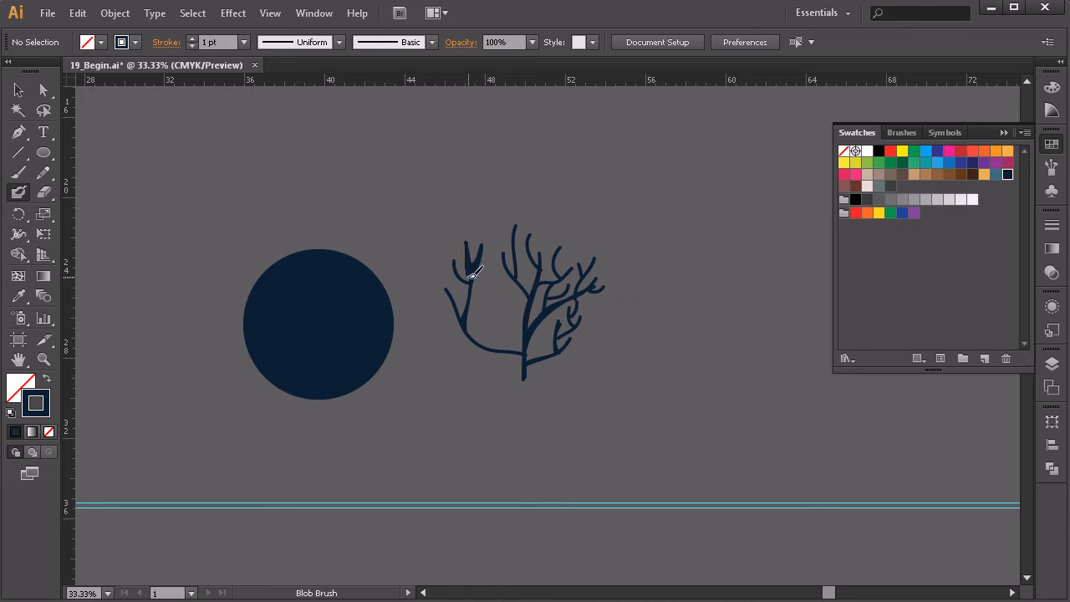
pyautogui.moveTo(455, 301)
pyautogui.mouseDown()
pyautogui.moveTo(476, 334)
pyautogui.moveTo(524, 356)
pyautogui.mouseUp()
pyautogui.moveTo(508, 349)
pyautogui.mouseDown()
pyautogui.moveTo(485, 292)
pyautogui.moveTo(495, 329)
pyautogui.moveTo(492, 311)
pyautogui.mouseUp()
pyautogui.moveTo(503, 254); pyautogui.dragTo(498, 283)
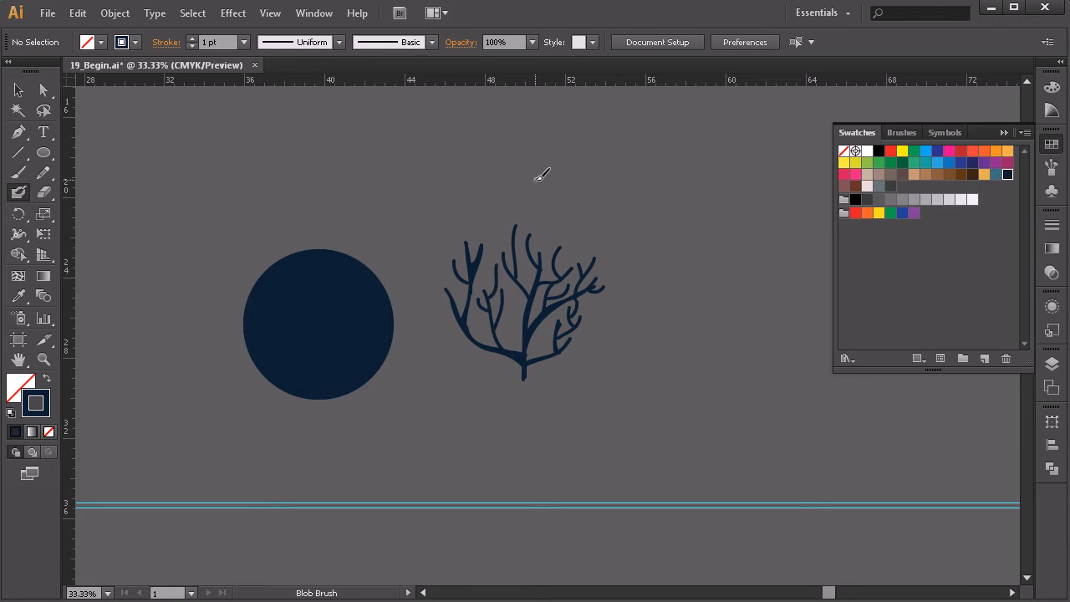
pyautogui.moveTo(544, 159); pyautogui.dragTo(528, 241)
pyautogui.moveTo(559, 181)
pyautogui.mouseDown()
pyautogui.moveTo(559, 206)
pyautogui.moveTo(530, 242)
pyautogui.moveTo(566, 203)
pyautogui.moveTo(529, 238)
pyautogui.mouseUp()
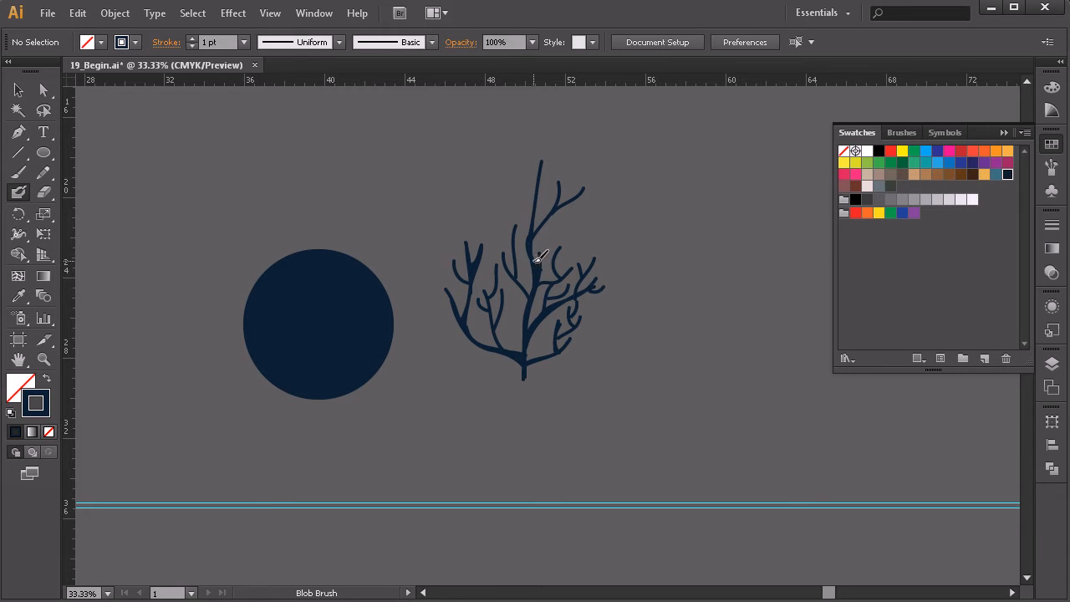
pyautogui.moveTo(539, 210); pyautogui.dragTo(528, 160)
pyautogui.moveTo(542, 357); pyautogui.dragTo(545, 331)
pyautogui.moveTo(555, 264); pyautogui.dragTo(574, 237)
pyautogui.moveTo(487, 290); pyautogui.dragTo(495, 329)
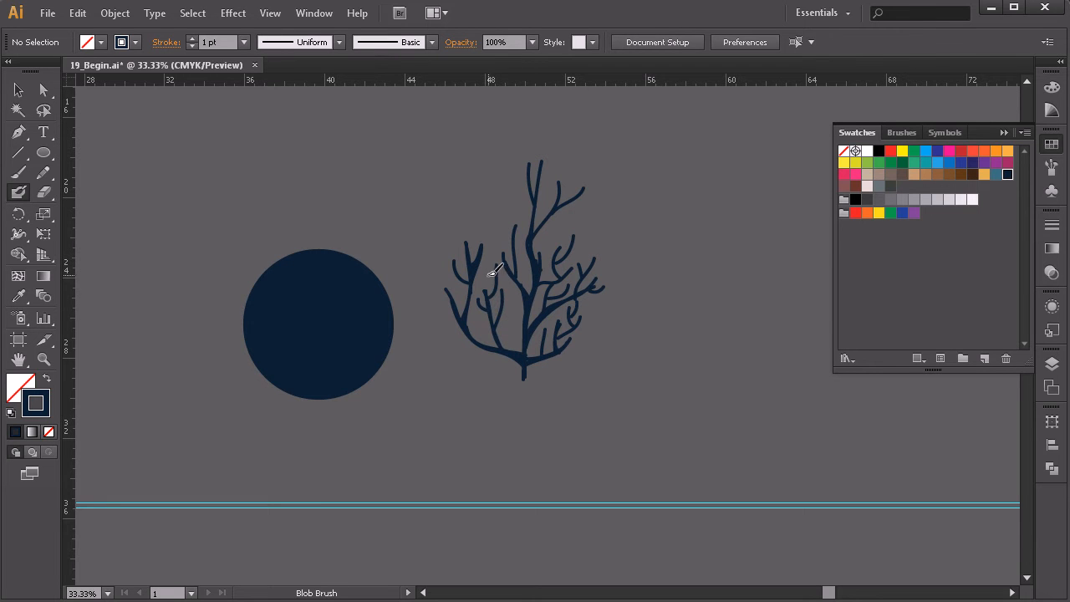
pyautogui.moveTo(507, 177); pyautogui.dragTo(532, 199)
pyautogui.moveTo(519, 139); pyautogui.dragTo(520, 176)
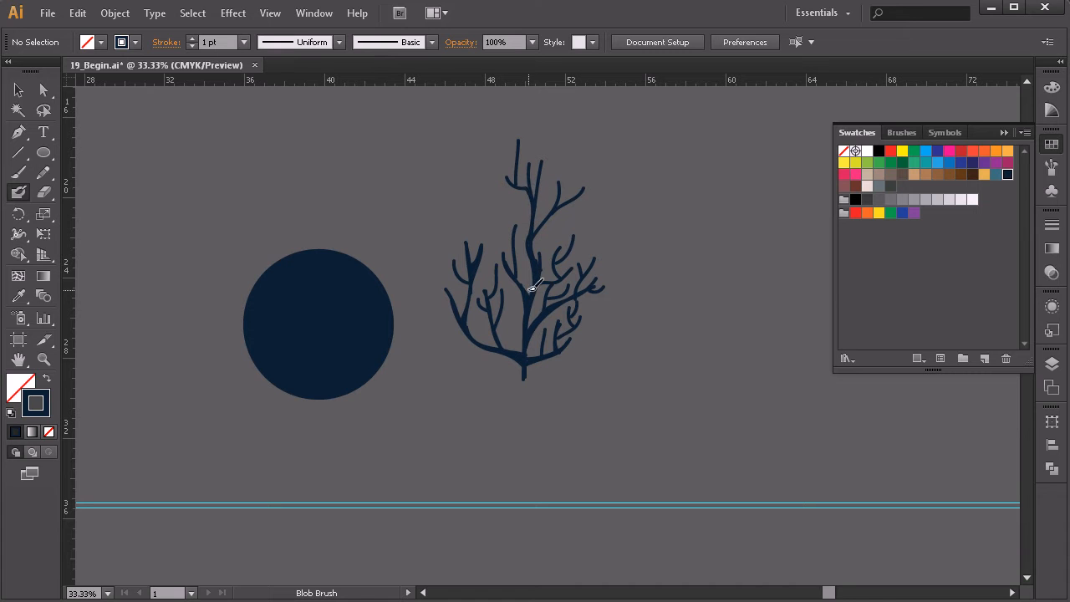
pyautogui.moveTo(522, 286)
pyautogui.mouseDown()
pyautogui.moveTo(523, 353)
pyautogui.moveTo(528, 324)
pyautogui.mouseUp()
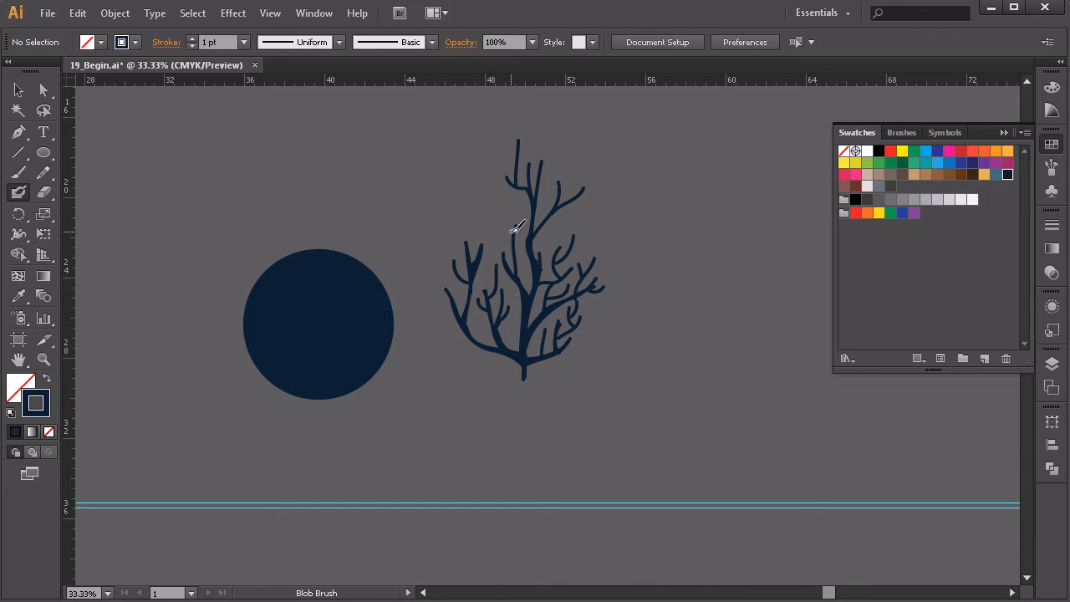
pyautogui.moveTo(502, 219); pyautogui.dragTo(527, 248)
pyautogui.click(18, 90)
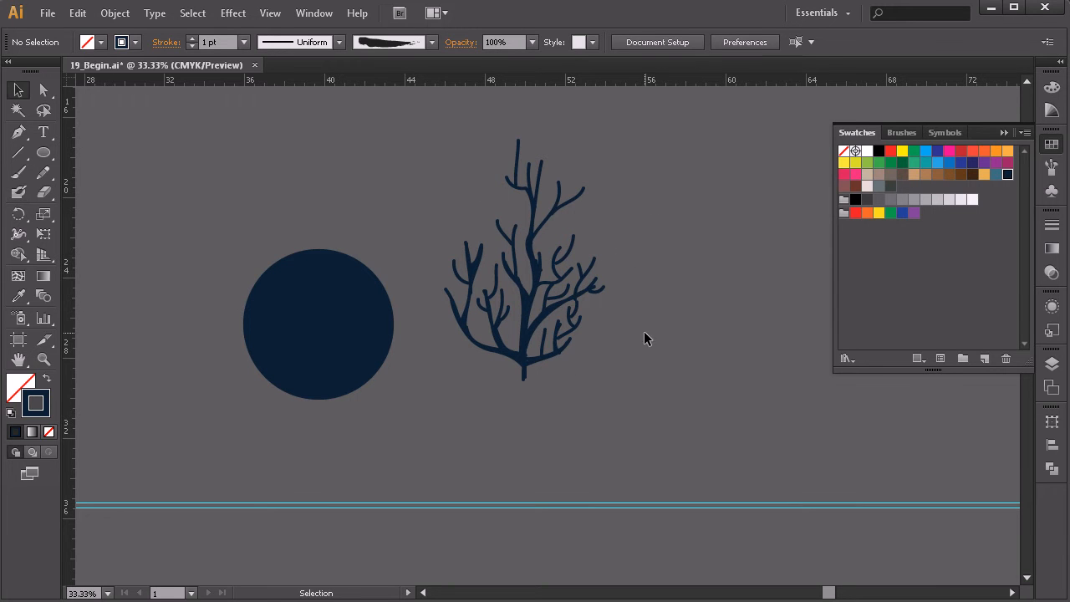
# Recolour the painted branching coral with the light orange swatch
pyautogui.moveTo(627, 130); pyautogui.dragTo(452, 403)
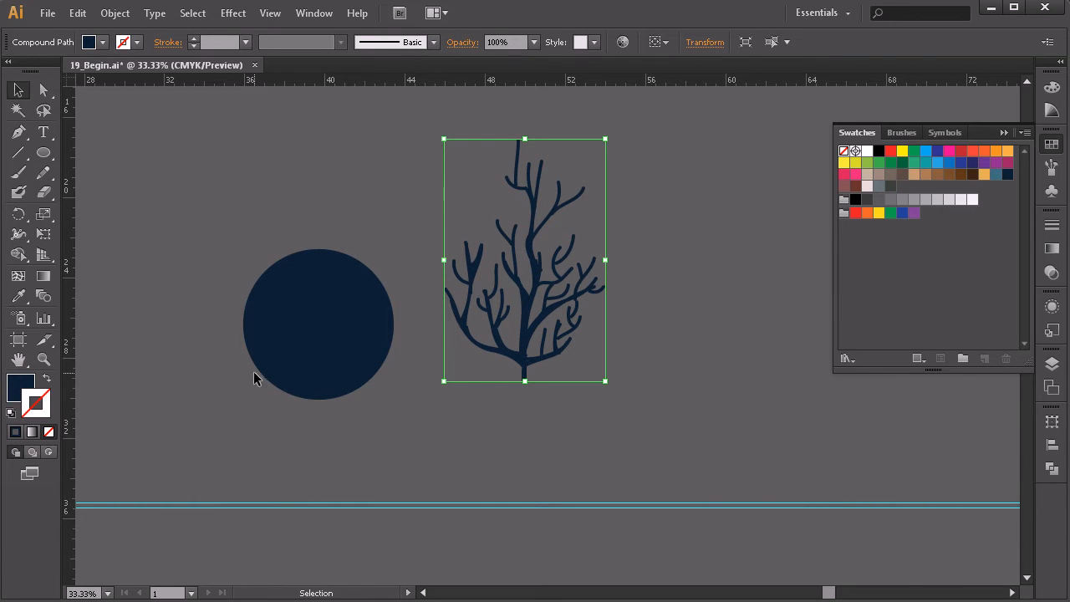
pyautogui.doubleClick(527, 355)
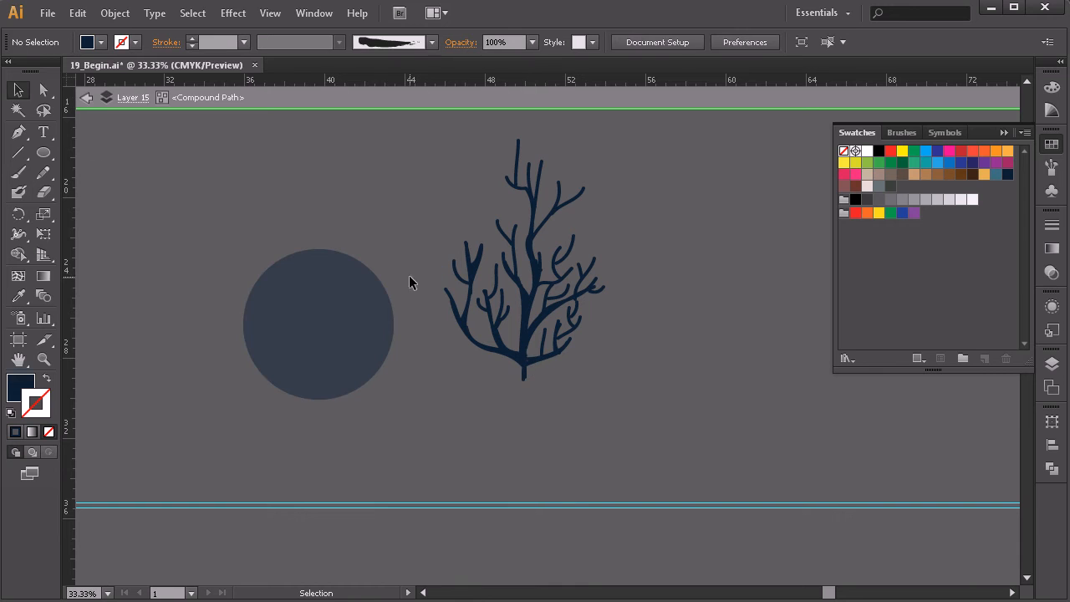
pyautogui.click(87, 98)
pyautogui.click(20, 398)
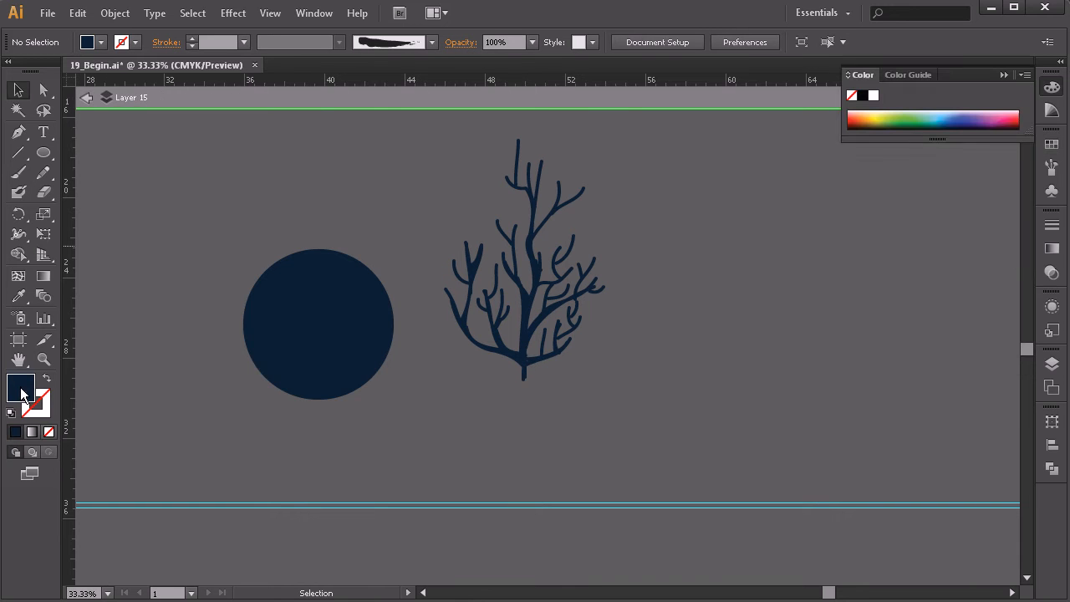
pyautogui.click(544, 269)
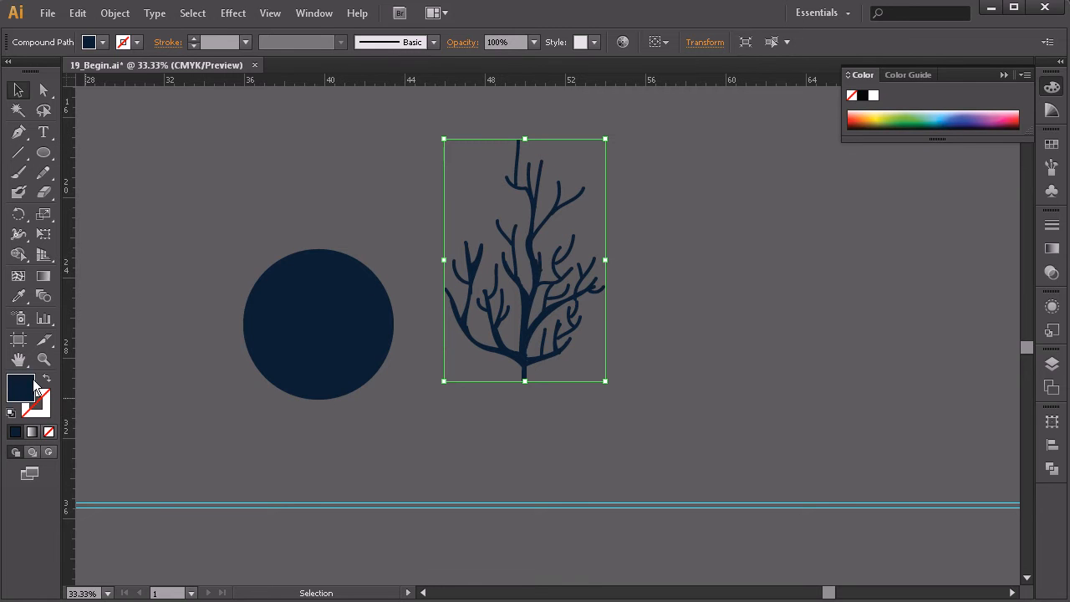
pyautogui.click(1052, 144)
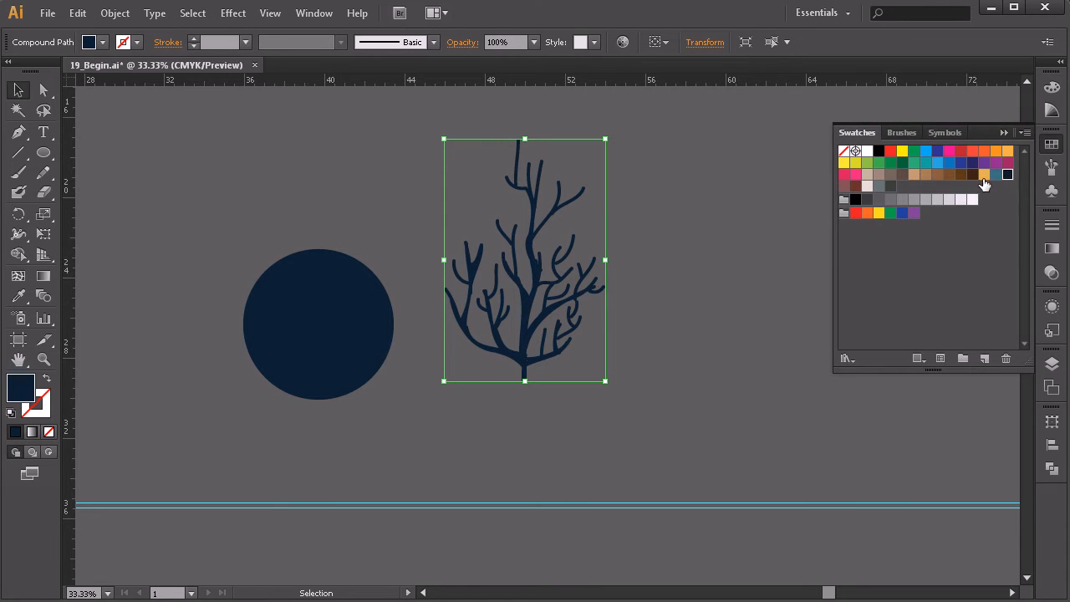
pyautogui.click(984, 176)
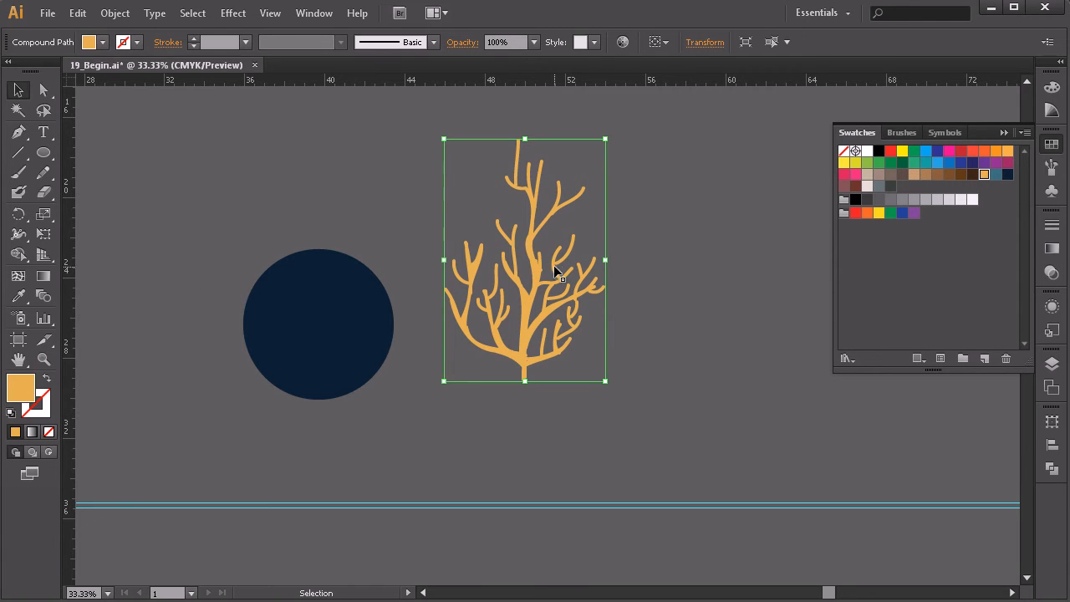
# Scale the orange coral down proportionally, shift it slightly toward the circle, and deselect it
pyautogui.moveTo(529, 302); pyautogui.dragTo(520, 326)
pyautogui.moveTo(594, 161); pyautogui.dragTo(585, 181)
pyautogui.click(669, 196)
pyautogui.moveTo(700, 301); pyautogui.dragTo(669, 303)
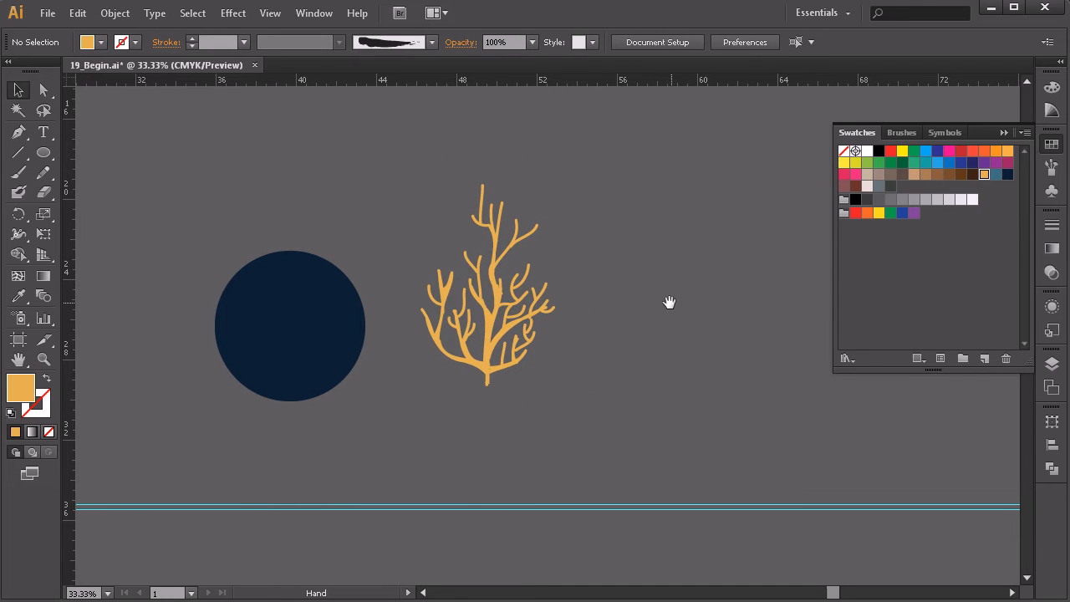
pyautogui.click(43, 152)
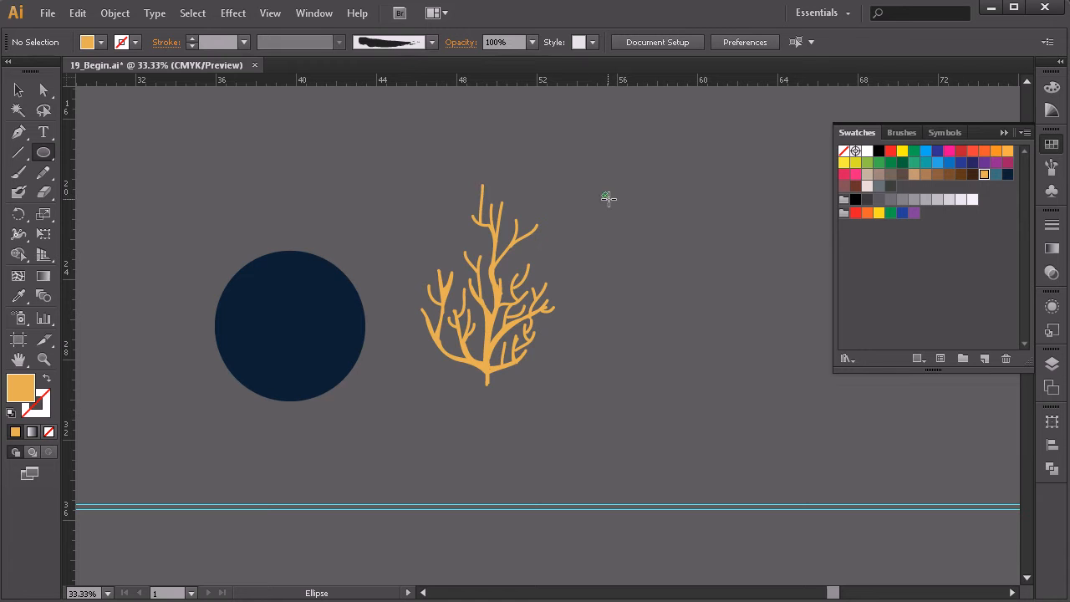
pyautogui.moveTo(608, 197); pyautogui.dragTo(604, 193)
pyautogui.click(18, 90)
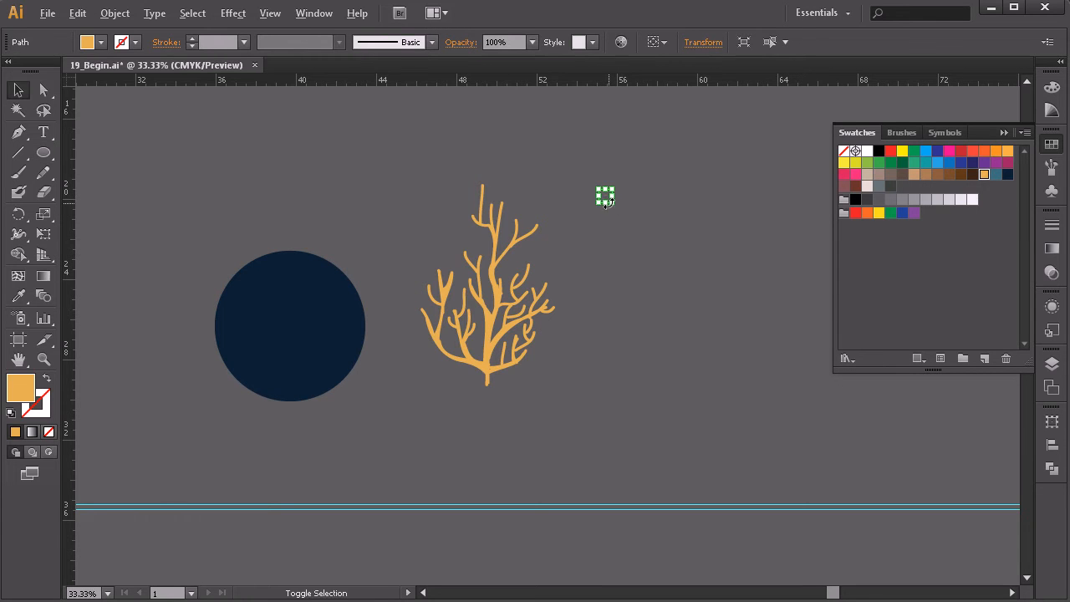
pyautogui.press('Delete')
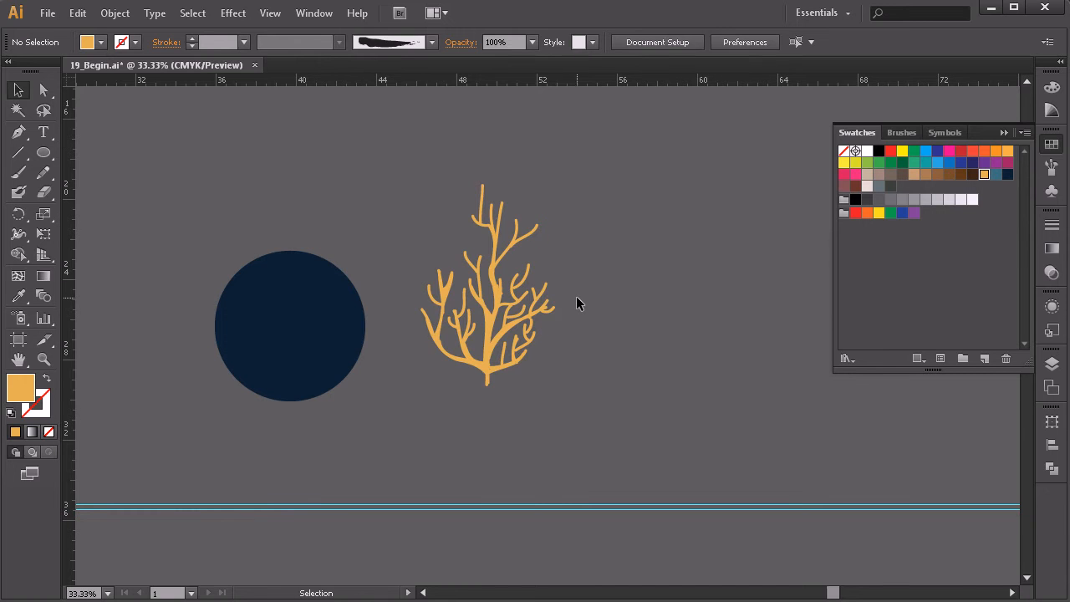
pyautogui.hotkey('ctrl', '=')
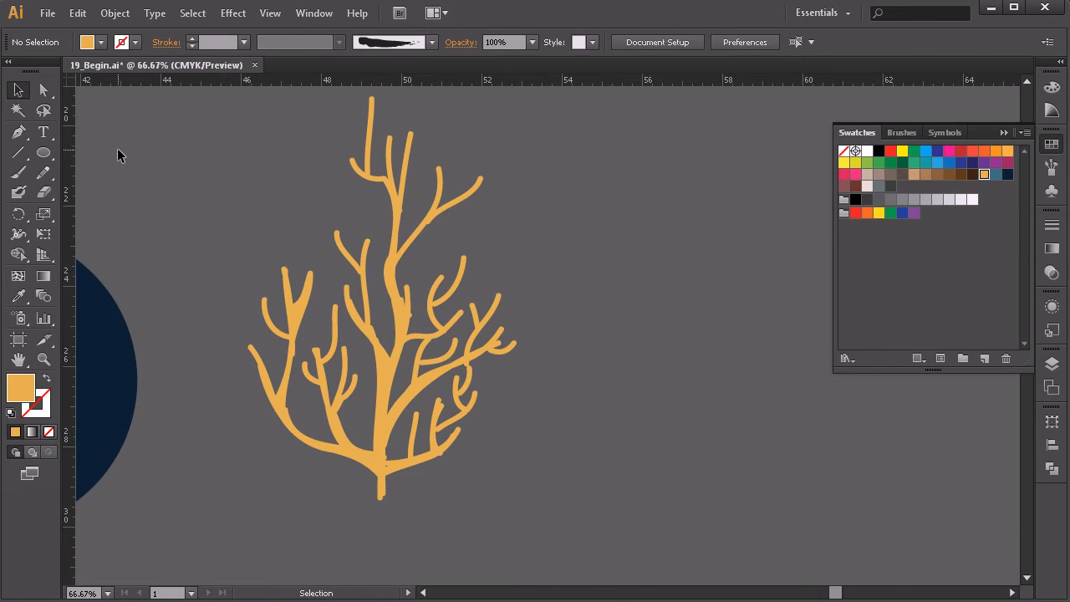
# Draw a small orange circle beside the coral, nudge it down, and place a duplicate directly below it near the coral's base level
pyautogui.click(43, 153)
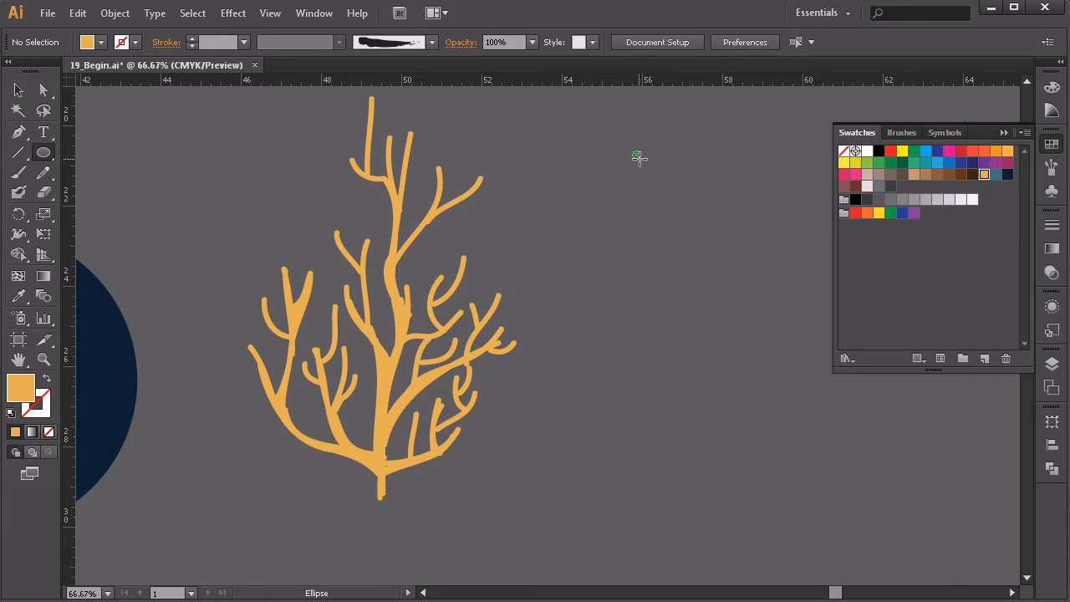
pyautogui.moveTo(633, 150); pyautogui.dragTo(639, 158)
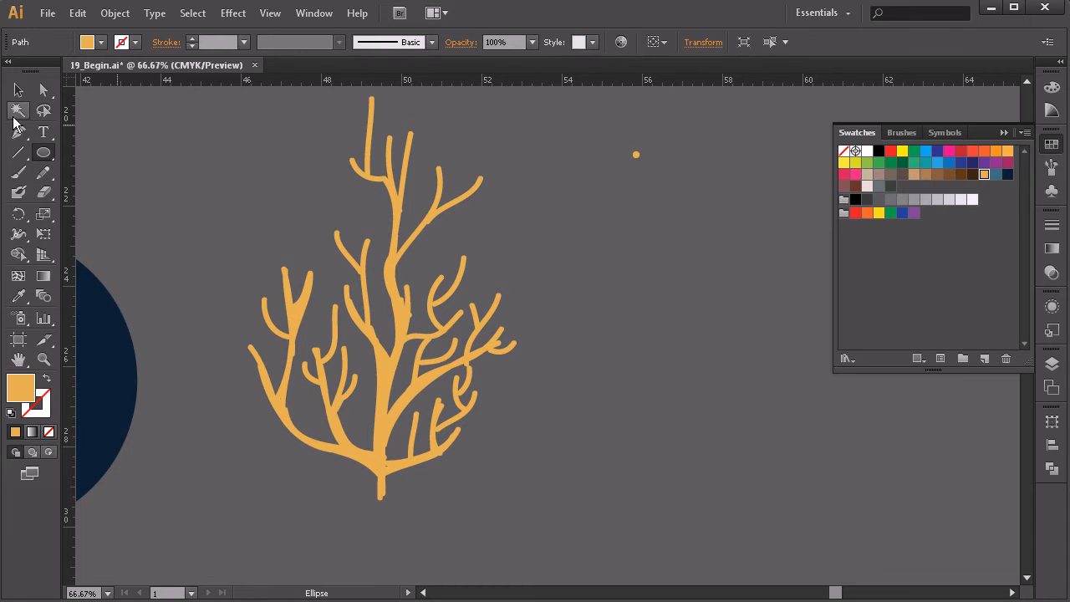
pyautogui.click(18, 90)
pyautogui.press('Down')
pyautogui.press('Down')
pyautogui.press('Down')
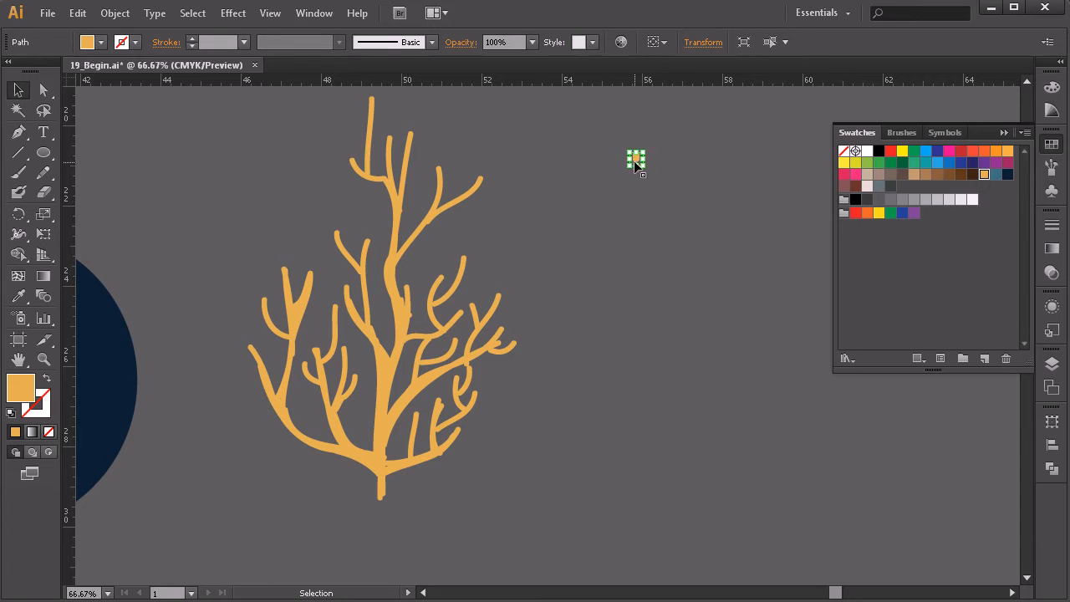
pyautogui.moveTo(640, 159); pyautogui.dragTo(640, 481)
# Distribute the orange dots evenly in a vertical column and fill the gaps with duplicates of the column offset upward
pyautogui.moveTo(622, 283); pyautogui.dragTo(589, 486)
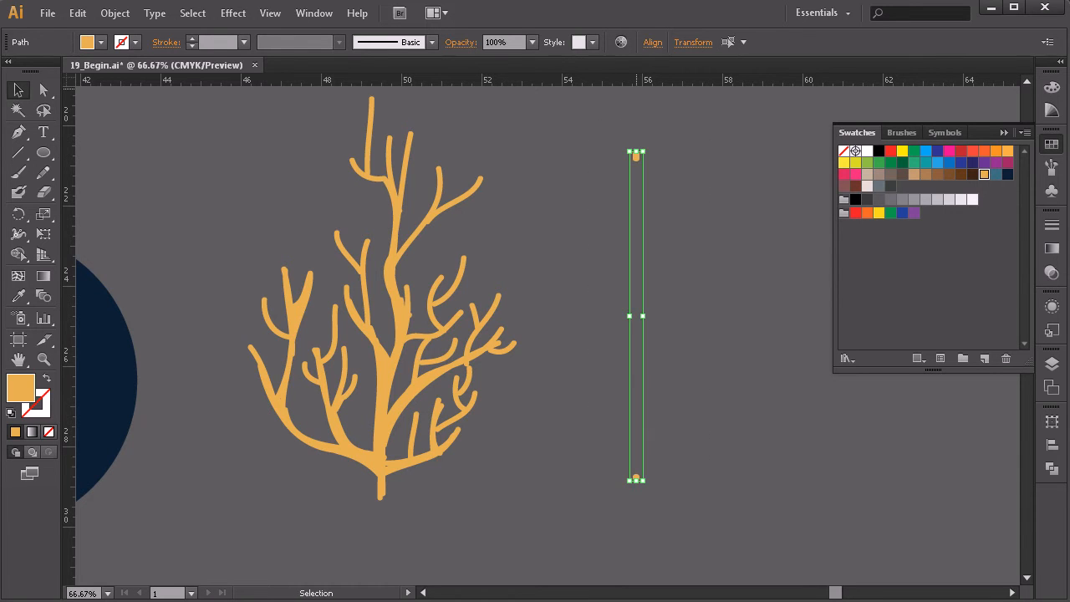
pyautogui.click(652, 43)
pyautogui.click(545, 136)
pyautogui.press('Escape')
pyautogui.hotkey('alt', 'shift', 'Up')
pyautogui.hotkey('shift', 'Up')
pyautogui.hotkey('shift', 'Up')
pyautogui.hotkey('shift', 'Up')
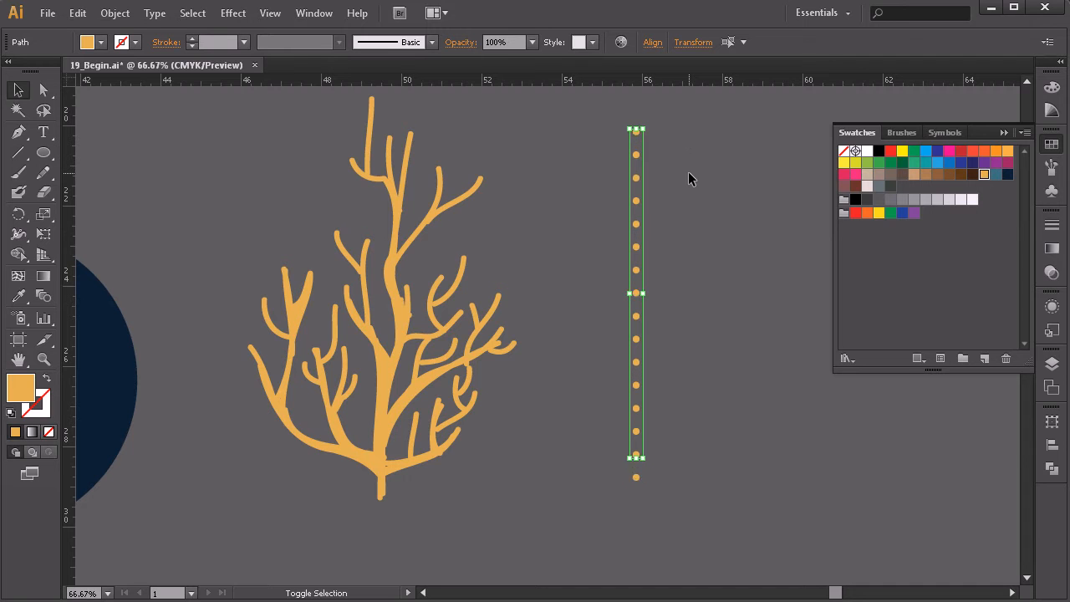
pyautogui.hotkey('alt', 'Up')
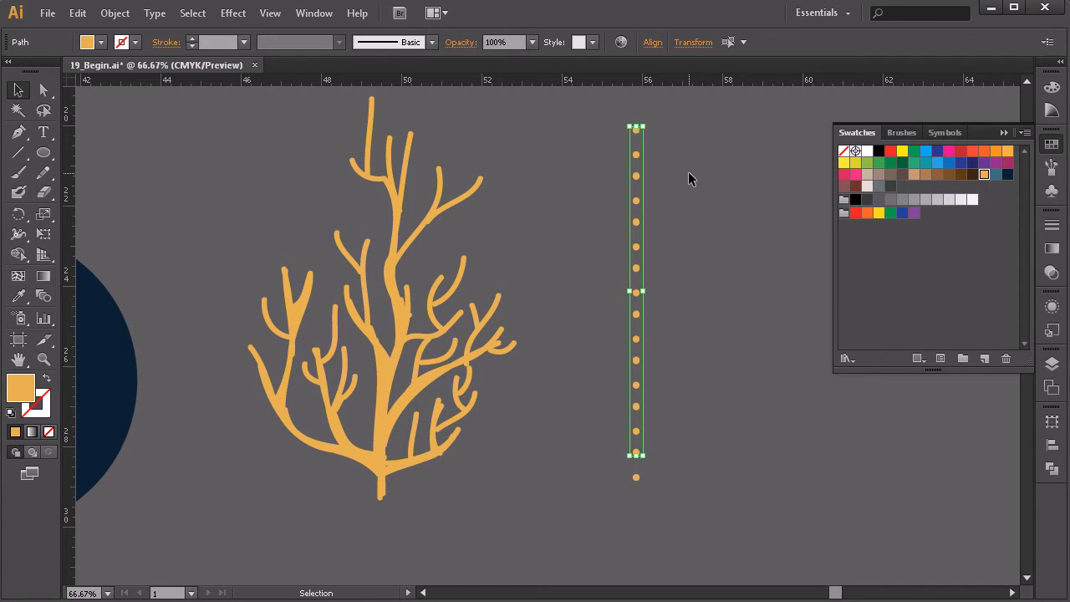
pyautogui.hotkey('shift', 'Up')
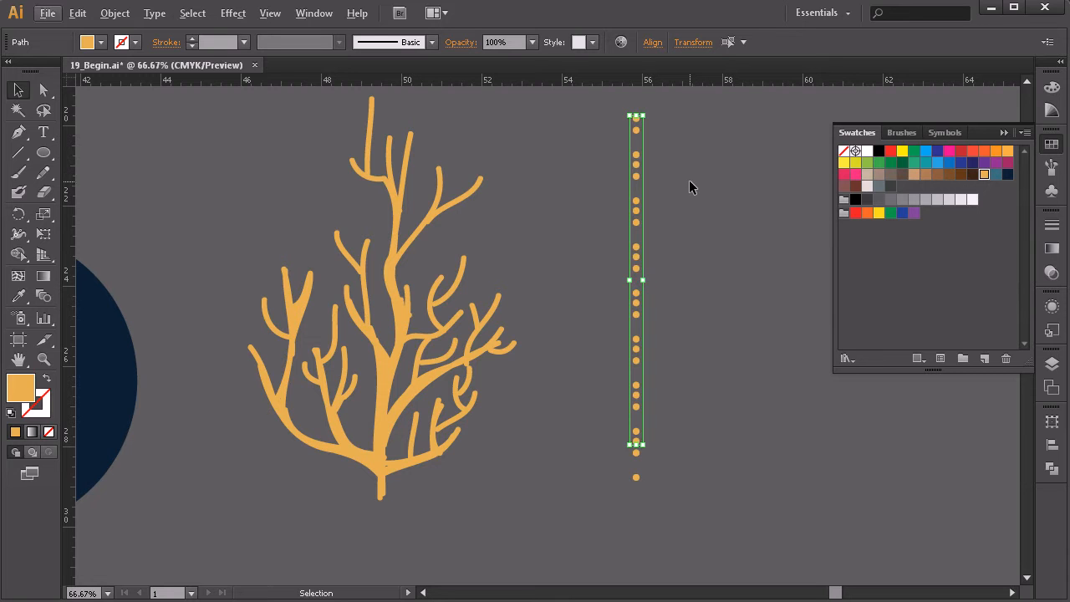
# Shift groups of dots in the upper half of the column slightly sideways to make it irregular
pyautogui.click(716, 142)
pyautogui.moveTo(667, 224); pyautogui.dragTo(634, 224)
pyautogui.moveTo(652, 123); pyautogui.dragTo(661, 128)
pyautogui.click(707, 138)
pyautogui.moveTo(585, 415); pyautogui.dragTo(565, 413)
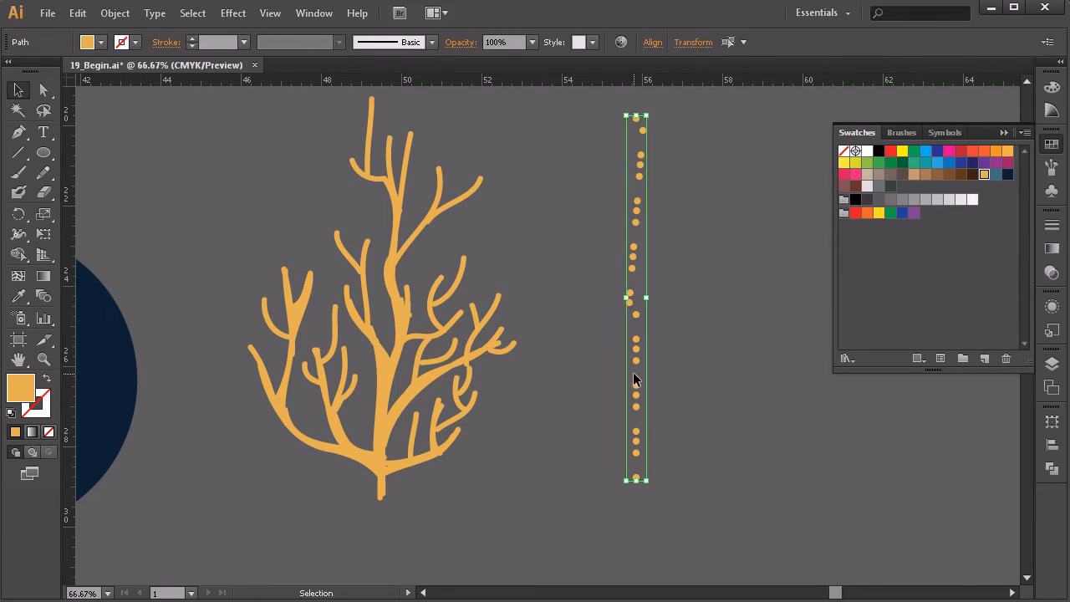
pyautogui.click(636, 361)
# Duplicate the irregular dot column twice to form three columns side by side
pyautogui.moveTo(676, 112); pyautogui.dragTo(597, 486)
pyautogui.moveTo(636, 394); pyautogui.dragTo(699, 395)
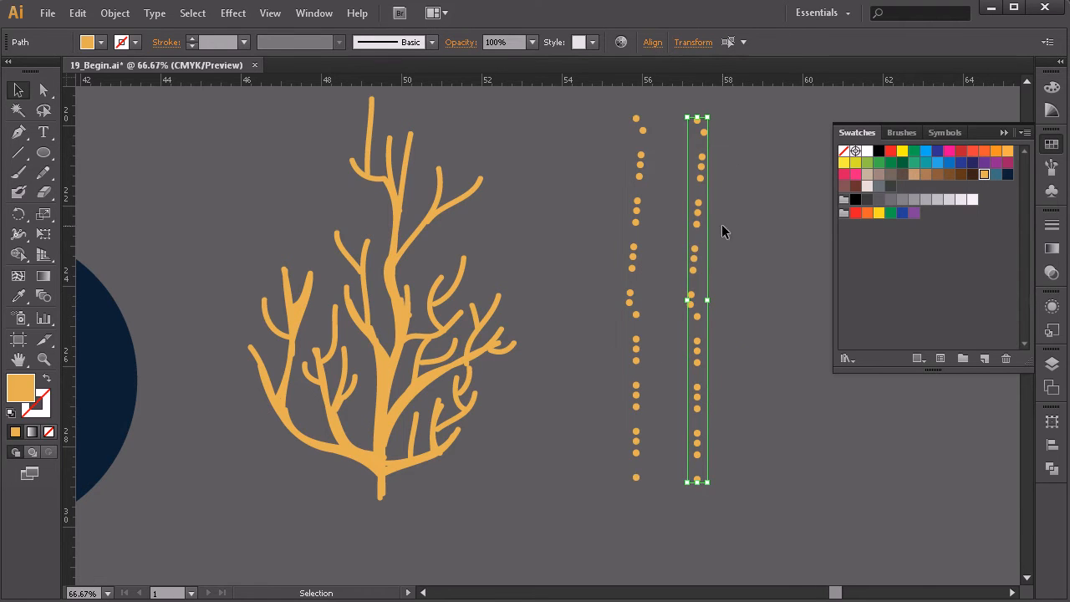
pyautogui.moveTo(698, 214); pyautogui.dragTo(665, 217)
# Move and rotate sections in the upper and middle parts of the three columns to break up their straight lines
pyautogui.click(763, 203)
pyautogui.moveTo(778, 194); pyautogui.dragTo(652, 326)
pyautogui.moveTo(710, 194); pyautogui.dragTo(675, 186)
pyautogui.moveTo(750, 136); pyautogui.dragTo(512, 500)
pyautogui.click(747, 343)
pyautogui.moveTo(760, 239); pyautogui.dragTo(613, 375)
pyautogui.moveTo(733, 231); pyautogui.dragTo(740, 168)
pyautogui.moveTo(525, 237); pyautogui.dragTo(526, 233)
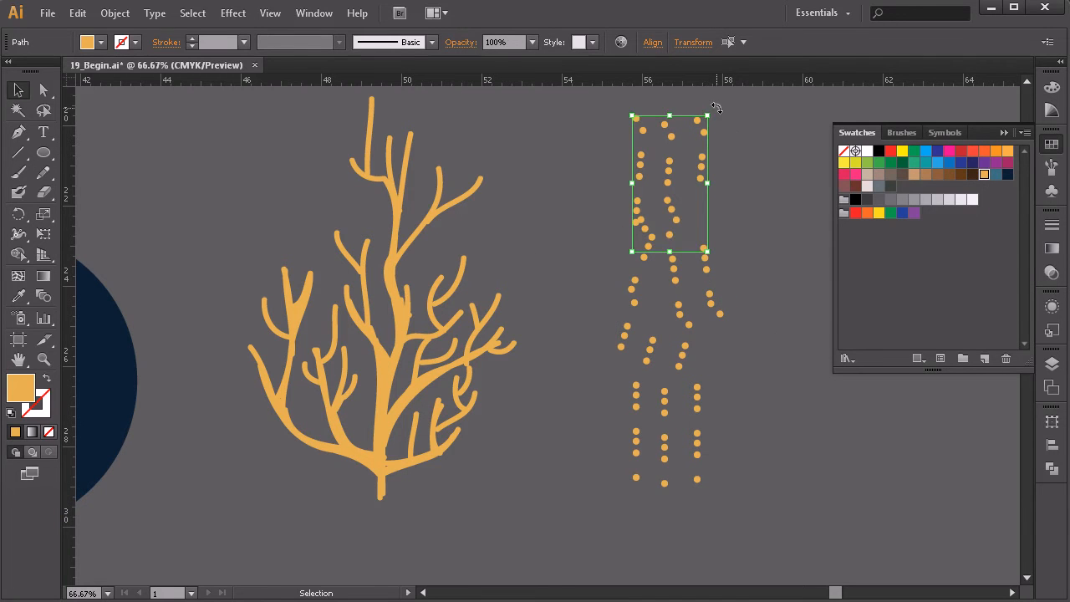
# Rotate the upper section of dots and shift it down and left, and tilt the lower section diagonally
pyautogui.moveTo(716, 108); pyautogui.dragTo(744, 137)
pyautogui.moveTo(704, 178); pyautogui.dragTo(668, 212)
pyautogui.moveTo(745, 361); pyautogui.dragTo(594, 508)
pyautogui.moveTo(714, 349); pyautogui.dragTo(728, 381)
pyautogui.click(728, 380)
# Distribute the middle dots, then the upper dots, horizontally by their left edges to spread them out
pyautogui.moveTo(682, 237); pyautogui.dragTo(595, 366)
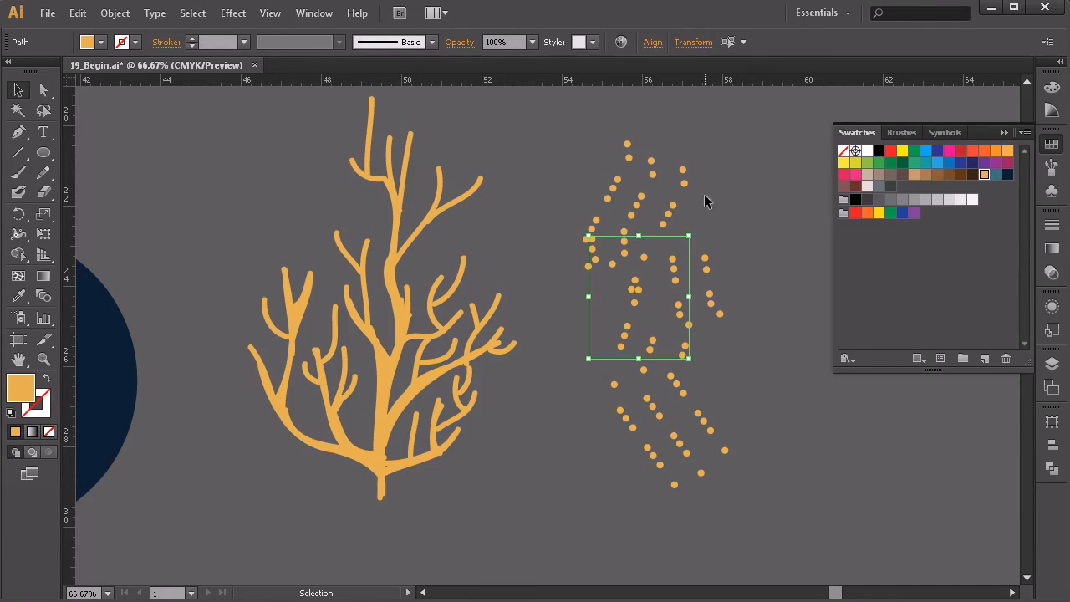
pyautogui.click(653, 42)
pyautogui.click(587, 136)
pyautogui.click(751, 204)
pyautogui.moveTo(716, 134); pyautogui.dragTo(553, 291)
pyautogui.click(653, 43)
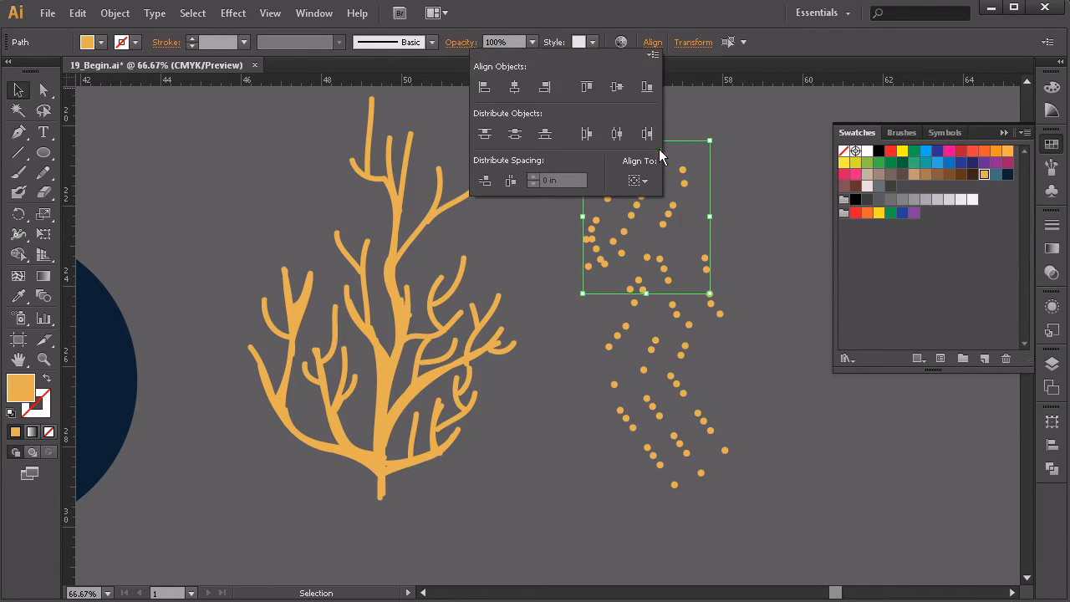
pyautogui.click(586, 135)
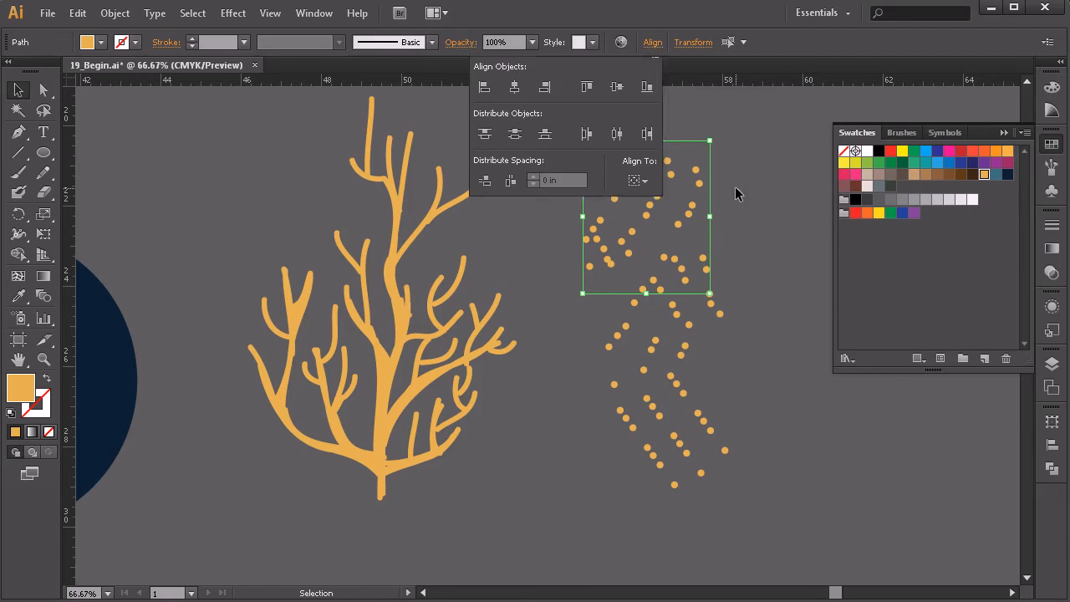
pyautogui.click(740, 200)
# Duplicate the whole dot cluster to the right and rotate the copy so that its pattern differs
pyautogui.click(750, 342)
pyautogui.moveTo(736, 145); pyautogui.dragTo(583, 518)
pyautogui.moveTo(678, 354); pyautogui.dragTo(746, 344)
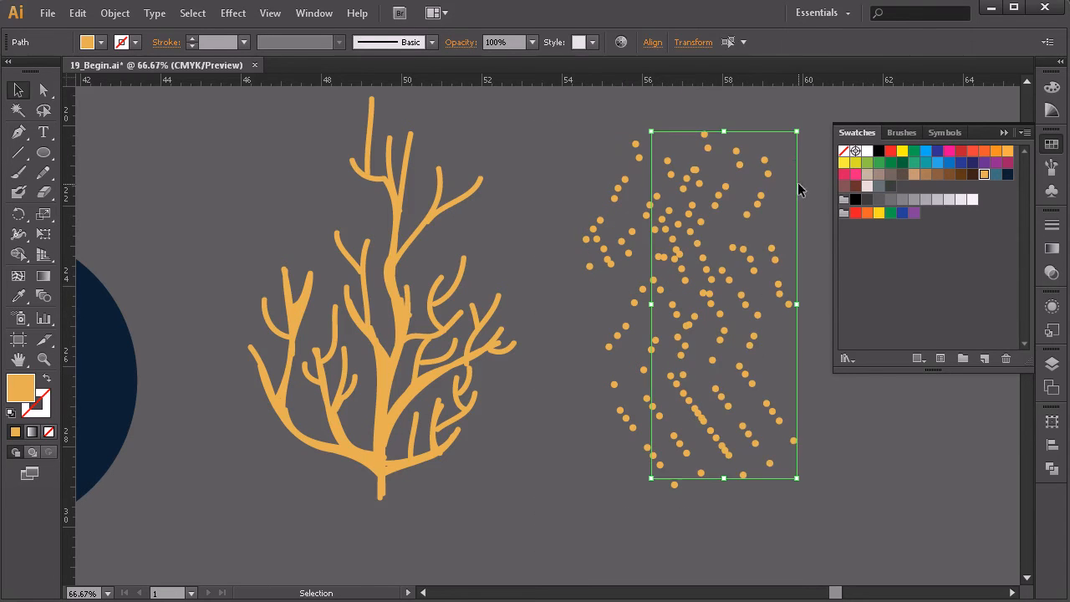
pyautogui.moveTo(804, 127); pyautogui.dragTo(775, 276)
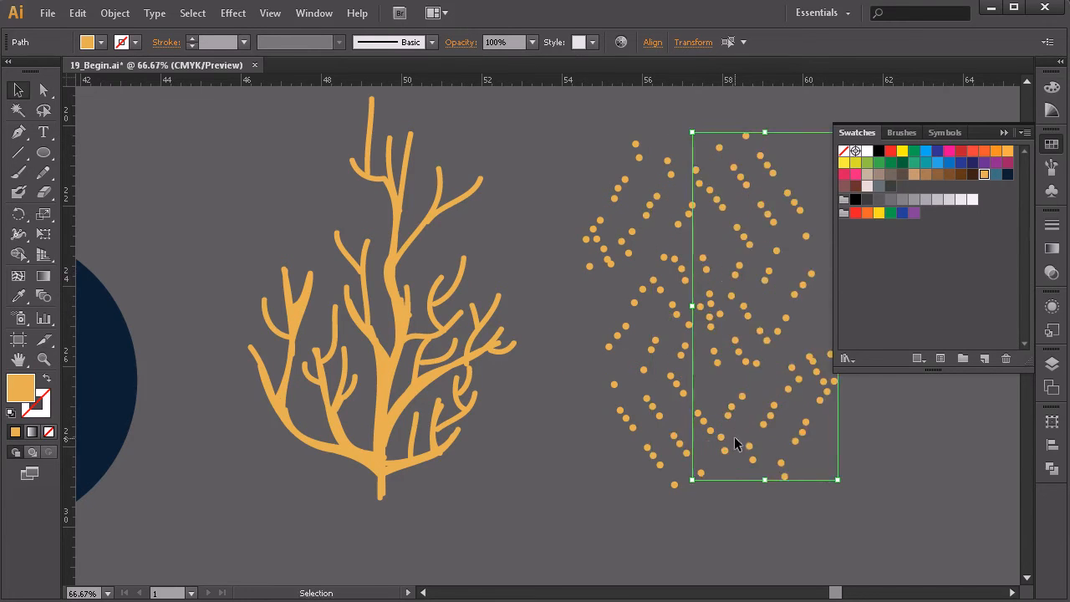
# Overlay smaller, shifted duplicates of the dot cluster on the original to create a denser scatter of mixed sizes
pyautogui.moveTo(728, 442); pyautogui.dragTo(568, 443)
pyautogui.moveTo(682, 143); pyautogui.dragTo(468, 427)
pyautogui.moveTo(534, 352); pyautogui.dragTo(532, 380)
pyautogui.moveTo(690, 156); pyautogui.dragTo(663, 181)
pyautogui.click(679, 163)
pyautogui.moveTo(557, 249); pyautogui.dragTo(572, 237)
pyautogui.moveTo(675, 174); pyautogui.dragTo(658, 195)
pyautogui.moveTo(591, 272); pyautogui.dragTo(585, 261)
pyautogui.click(720, 326)
# Enlarge the complete dot scatter proportionally to exceed the coral's size and fill it with the bright blue swatch
pyautogui.moveTo(681, 117); pyautogui.dragTo(401, 514)
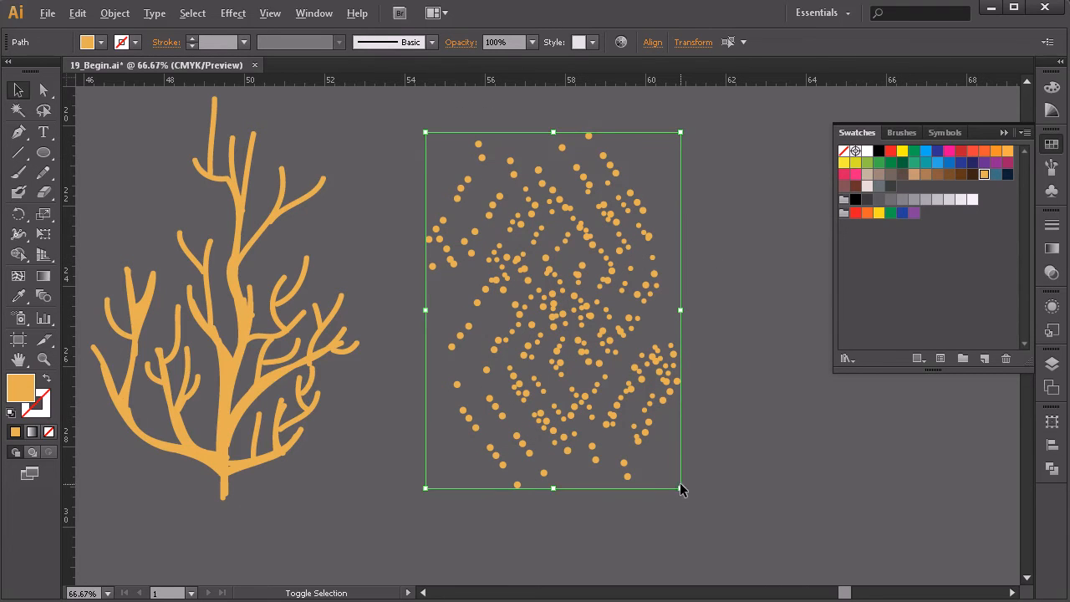
pyautogui.moveTo(680, 491); pyautogui.dragTo(743, 512)
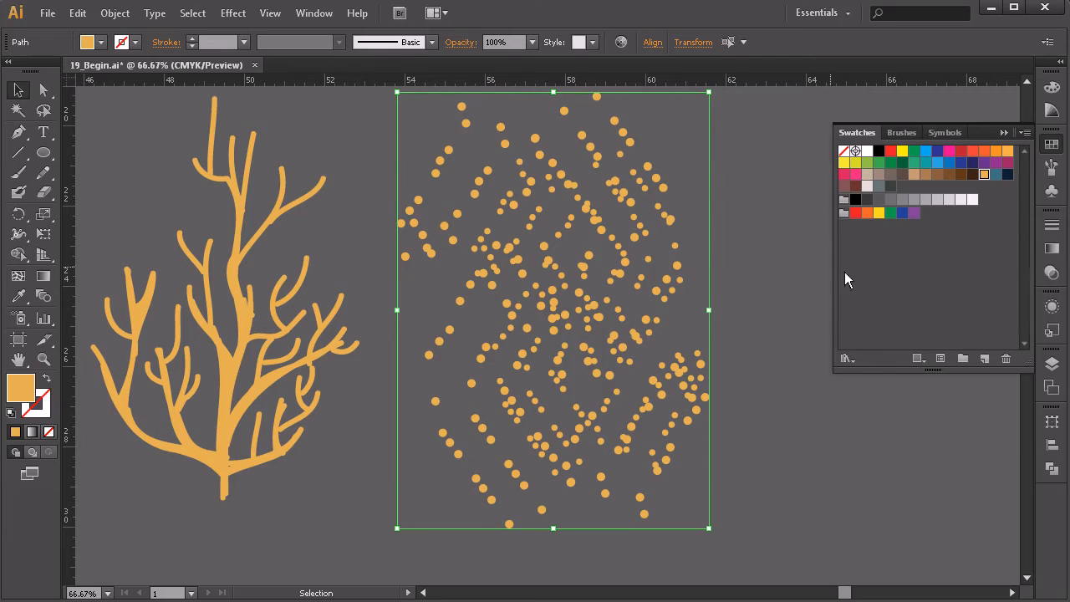
pyautogui.click(926, 151)
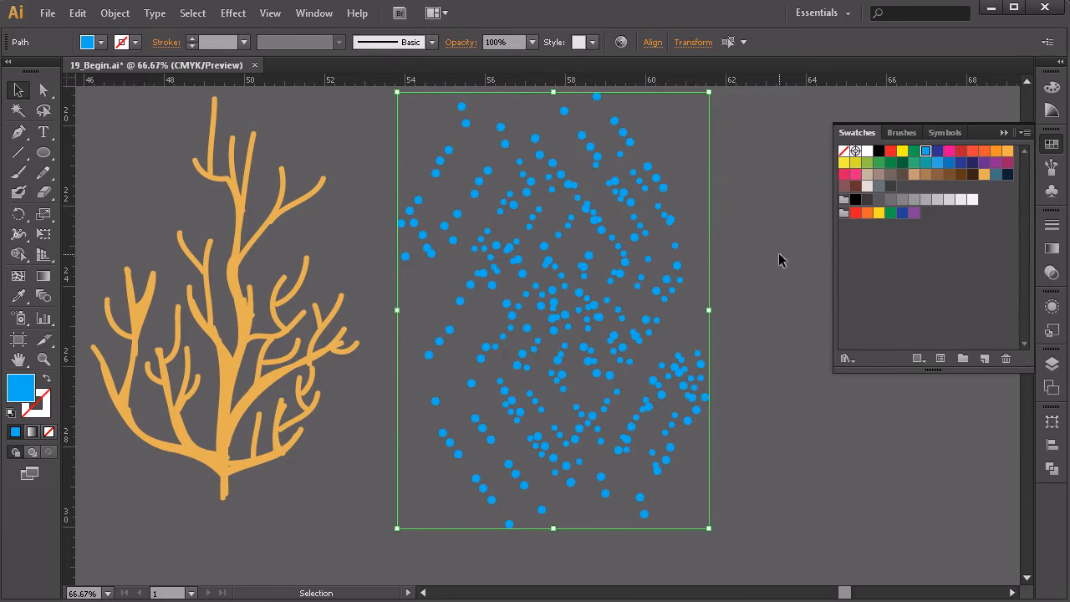
pyautogui.moveTo(734, 275); pyautogui.dragTo(797, 277)
pyautogui.moveTo(689, 256); pyautogui.dragTo(374, 255)
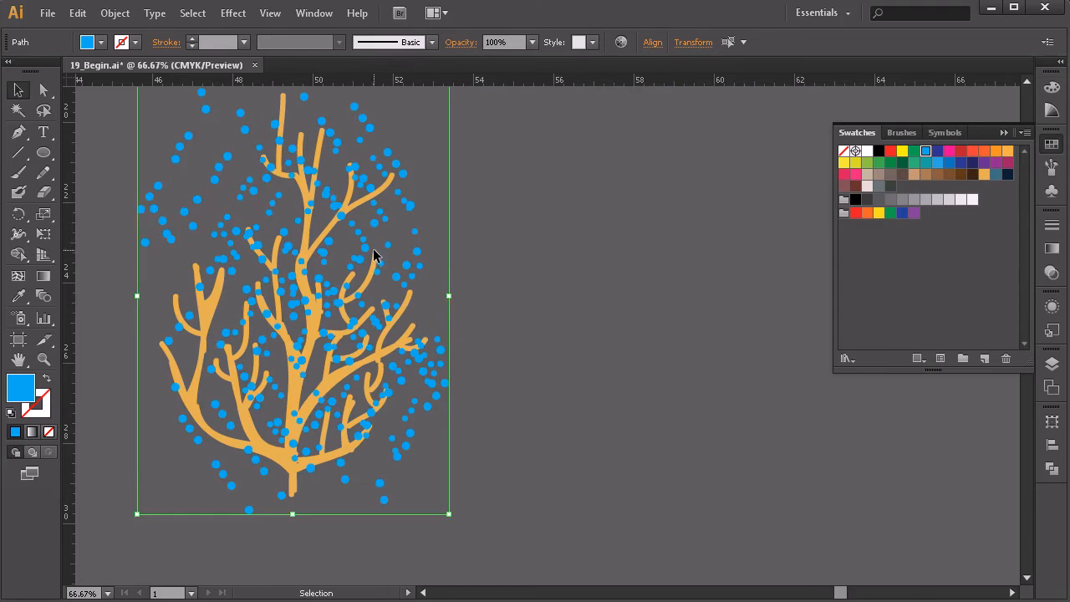
pyautogui.click(629, 306)
pyautogui.moveTo(513, 150); pyautogui.dragTo(132, 506)
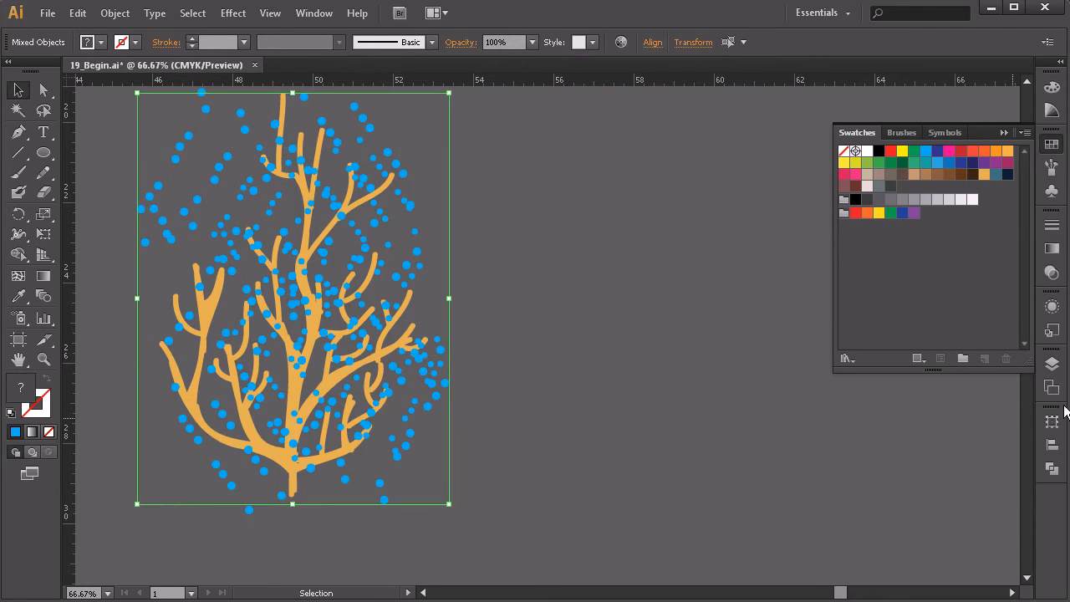
pyautogui.moveTo(541, 109); pyautogui.dragTo(578, 139)
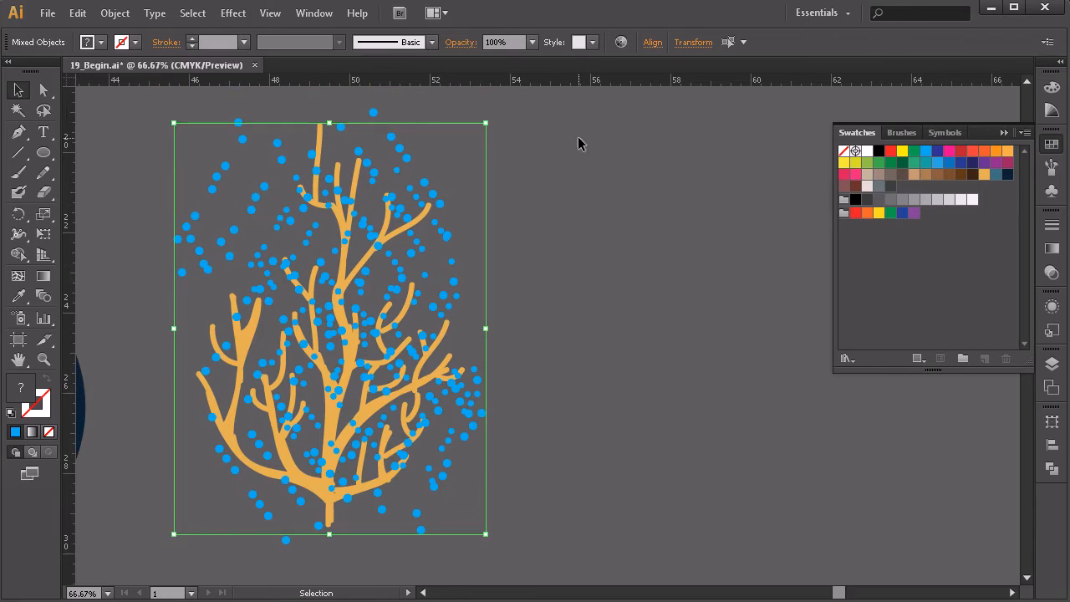
pyautogui.click(393, 143)
pyautogui.click(393, 138)
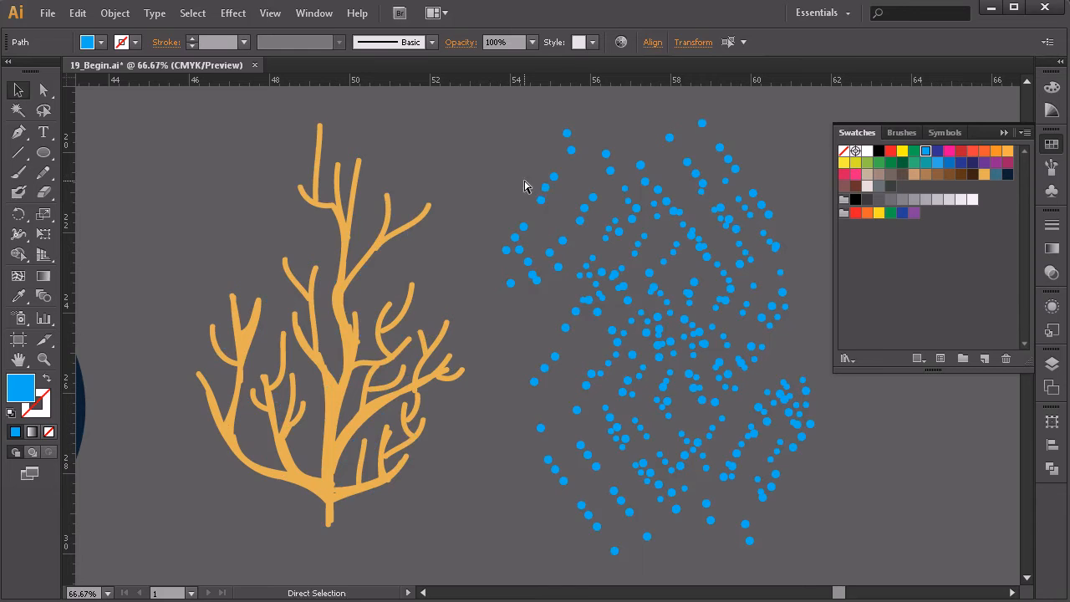
# Move the blue dots over the orange coral and subtract them from it with the Pathfinder's Minus Front
pyautogui.click(735, 240)
pyautogui.moveTo(702, 249); pyautogui.dragTo(368, 241)
pyautogui.moveTo(548, 148); pyautogui.dragTo(460, 441)
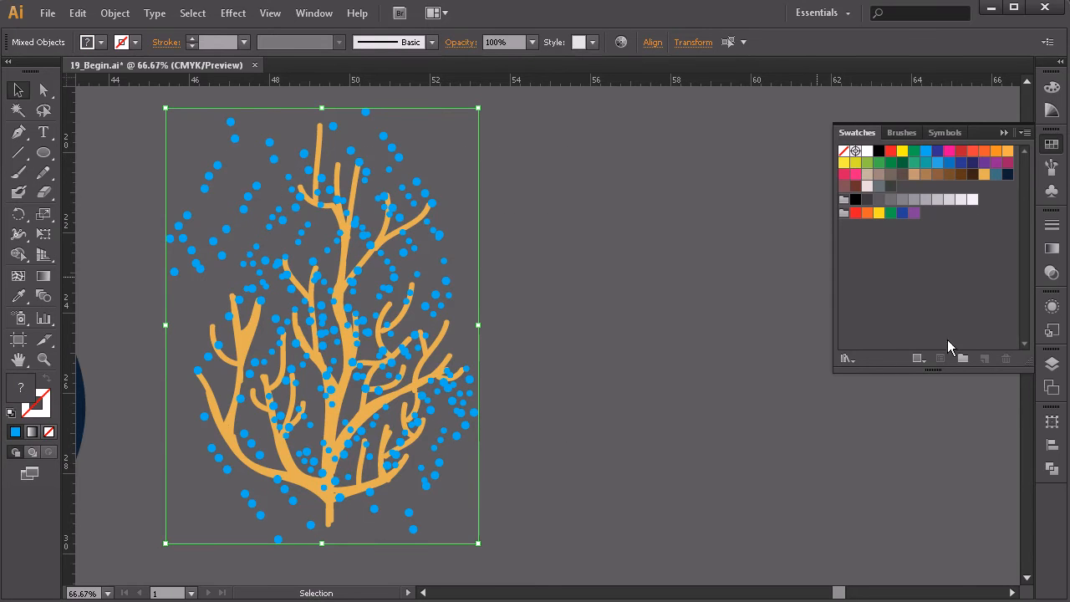
pyautogui.click(1051, 468)
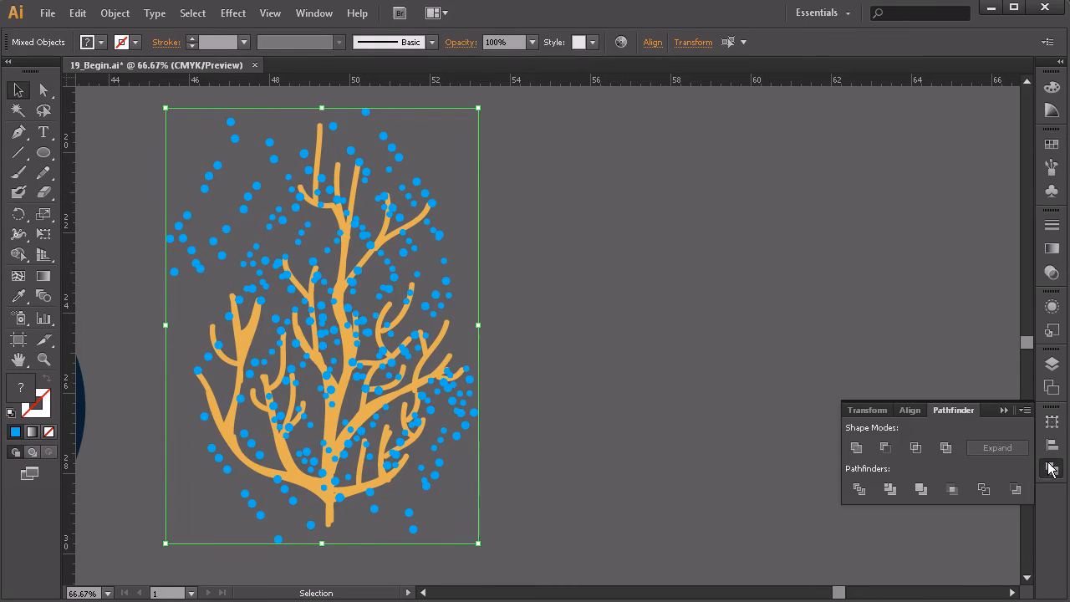
pyautogui.click(887, 446)
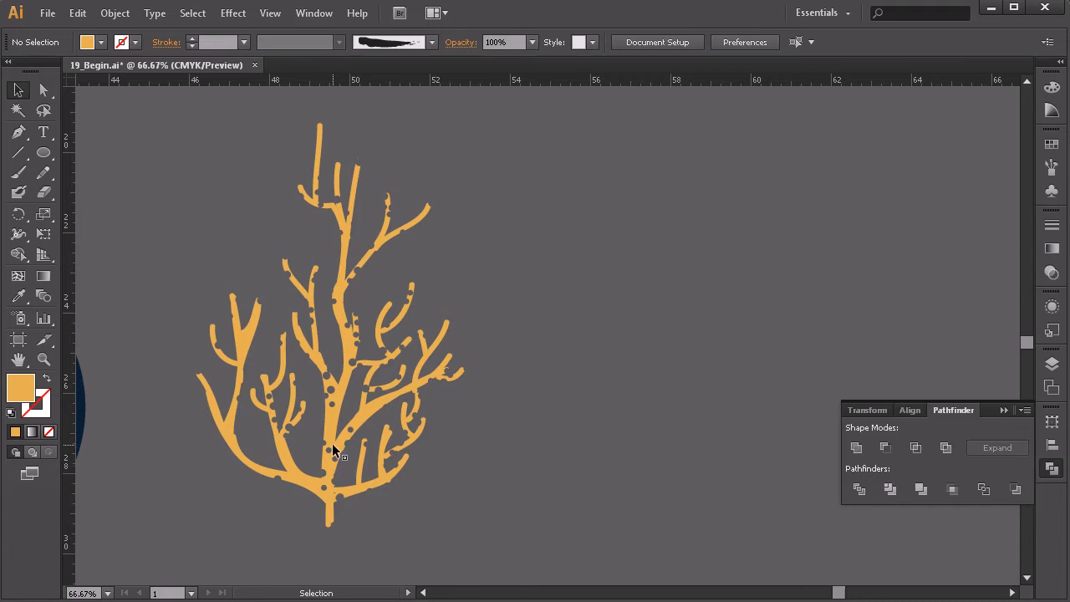
# Scale the perforated coral down proportionally and place it on the navy circle with its stem extending below the edge
pyautogui.moveTo(340, 437); pyautogui.dragTo(496, 425)
pyautogui.click(510, 259)
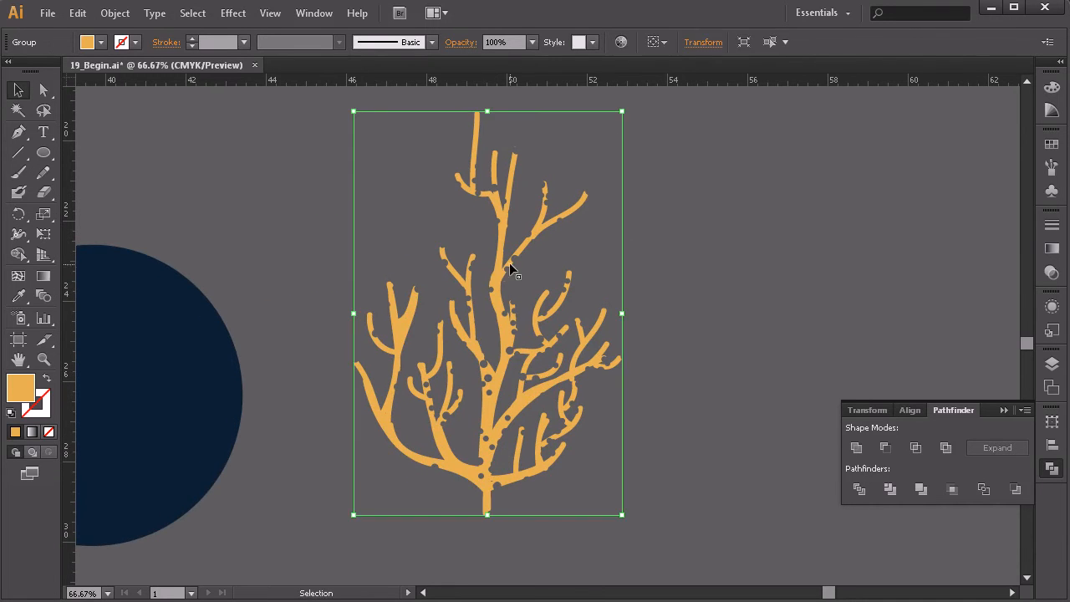
pyautogui.moveTo(621, 111); pyautogui.dragTo(597, 148)
pyautogui.moveTo(497, 342); pyautogui.dragTo(679, 311)
pyautogui.moveTo(779, 118); pyautogui.dragTo(765, 140)
pyautogui.moveTo(669, 303); pyautogui.dragTo(271, 409)
pyautogui.moveTo(273, 456); pyautogui.dragTo(273, 464)
pyautogui.click(499, 402)
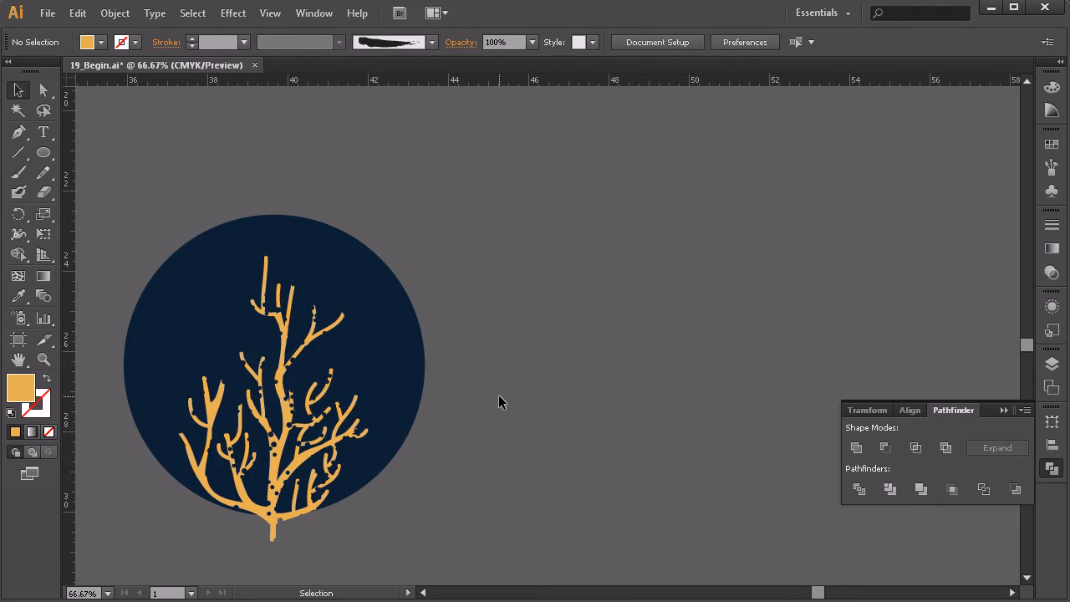
# Enlarge the coral slightly from its centre and nudge it upward within the circle
pyautogui.click(286, 410)
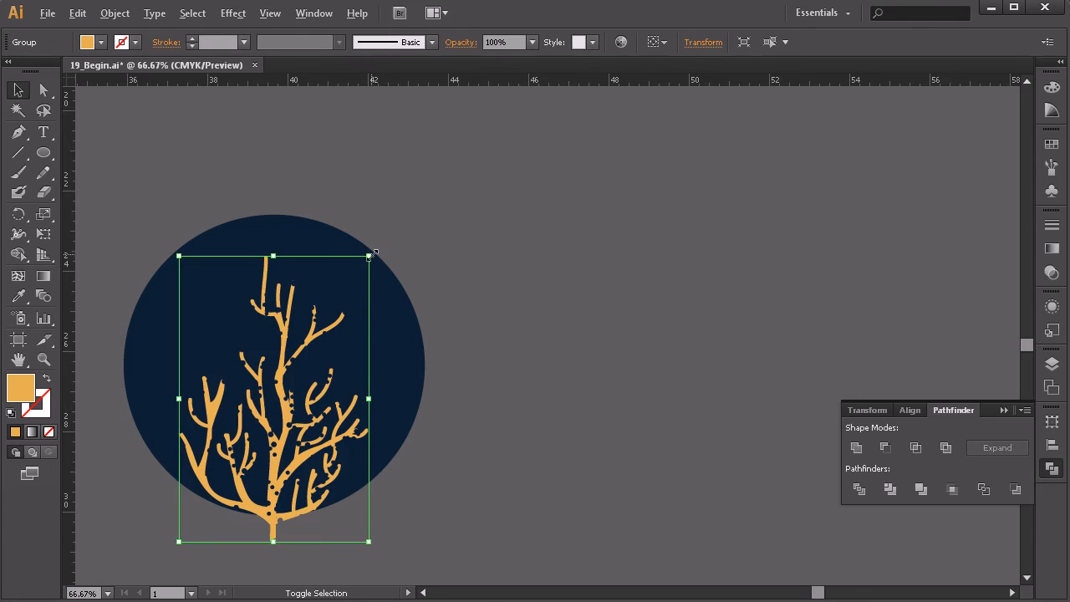
pyautogui.moveTo(372, 253); pyautogui.dragTo(381, 244)
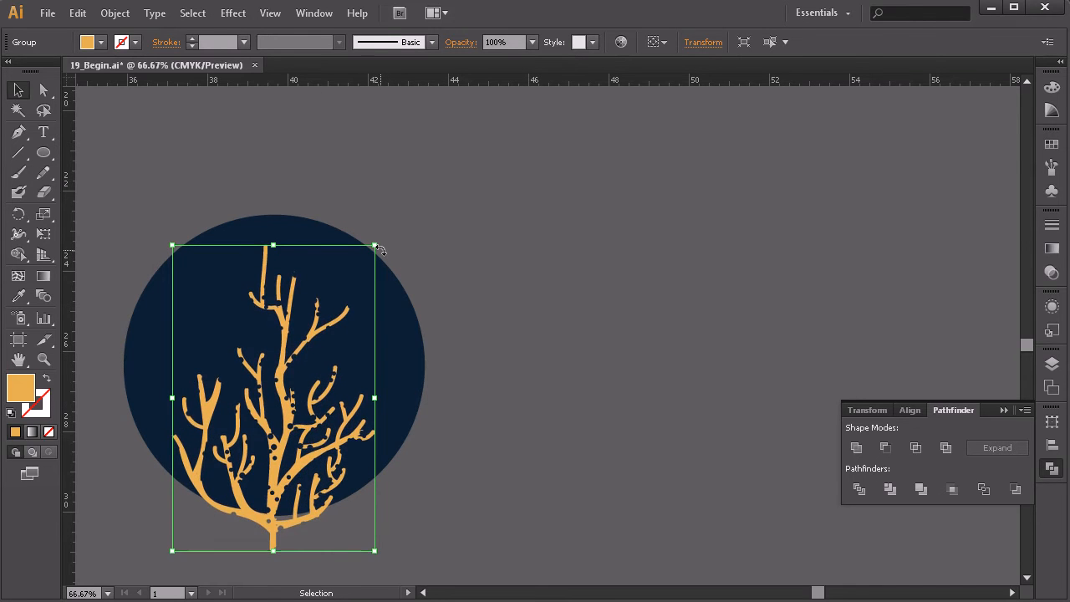
pyautogui.press('Up')
pyautogui.press('Up')
pyautogui.press('Up')
pyautogui.press('Up')
pyautogui.press('Up')
pyautogui.press('Up')
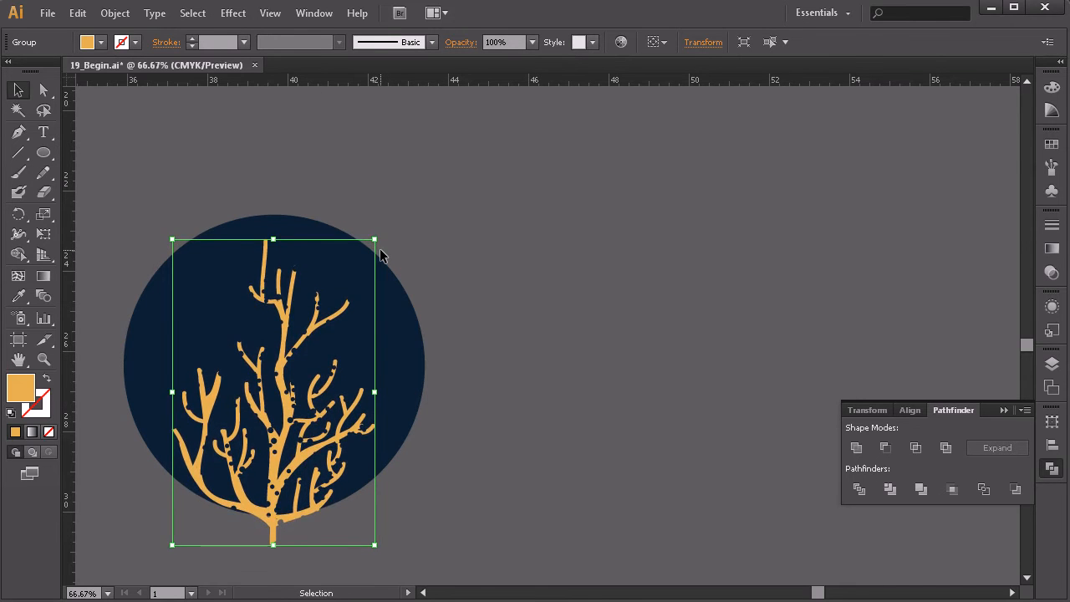
pyautogui.press('Down')
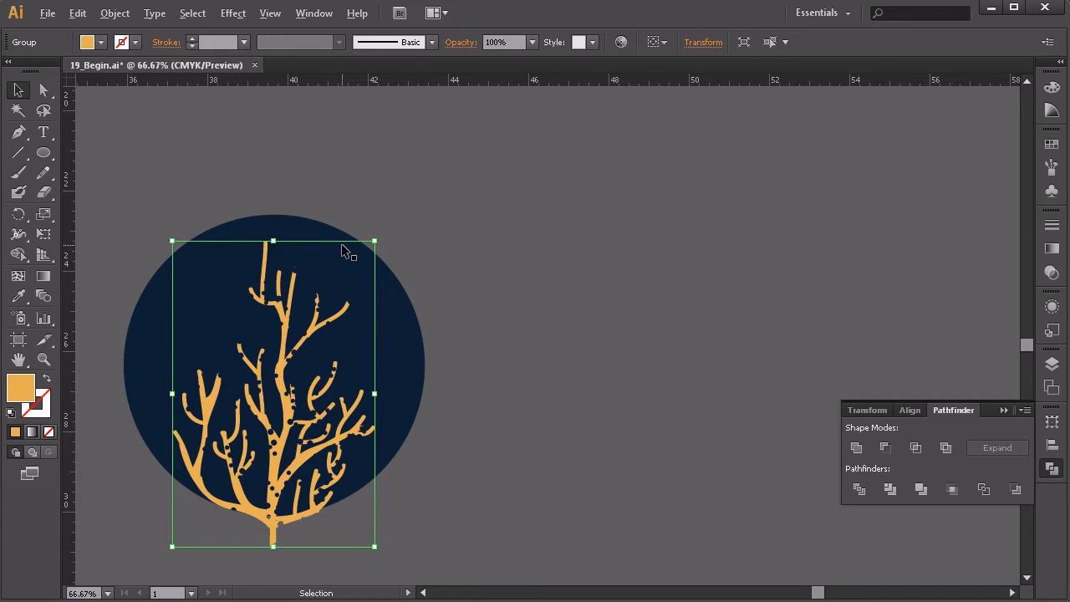
# Offset a duplicate of the coral slightly to the right and fill it with the pale pink swatch
pyautogui.press('Right')
pyautogui.press('Right')
pyautogui.press('Right')
pyautogui.press('Right')
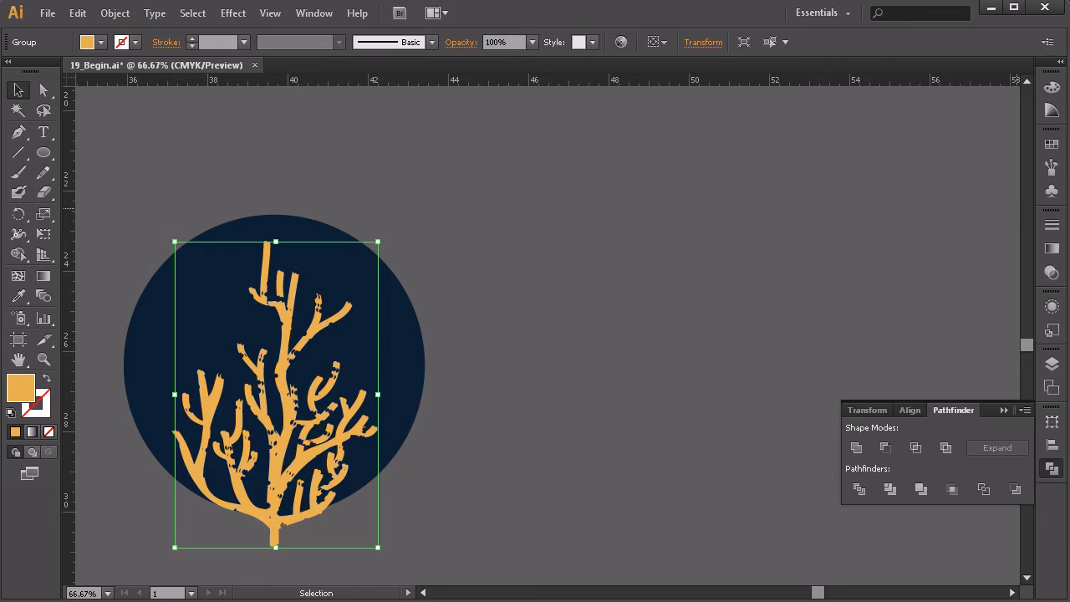
pyautogui.click(1052, 144)
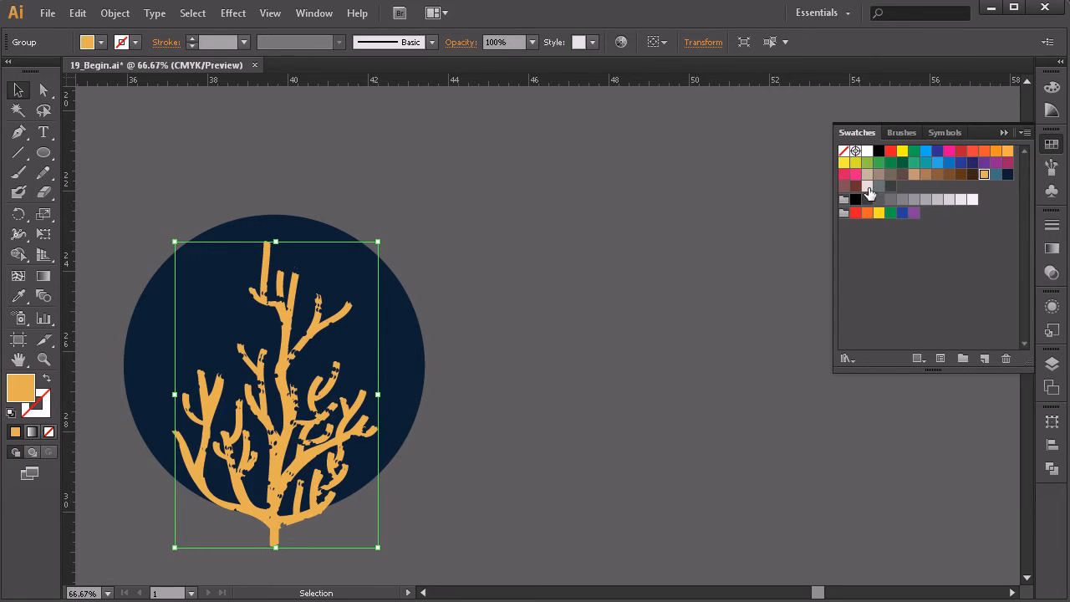
pyautogui.click(868, 188)
pyautogui.click(495, 398)
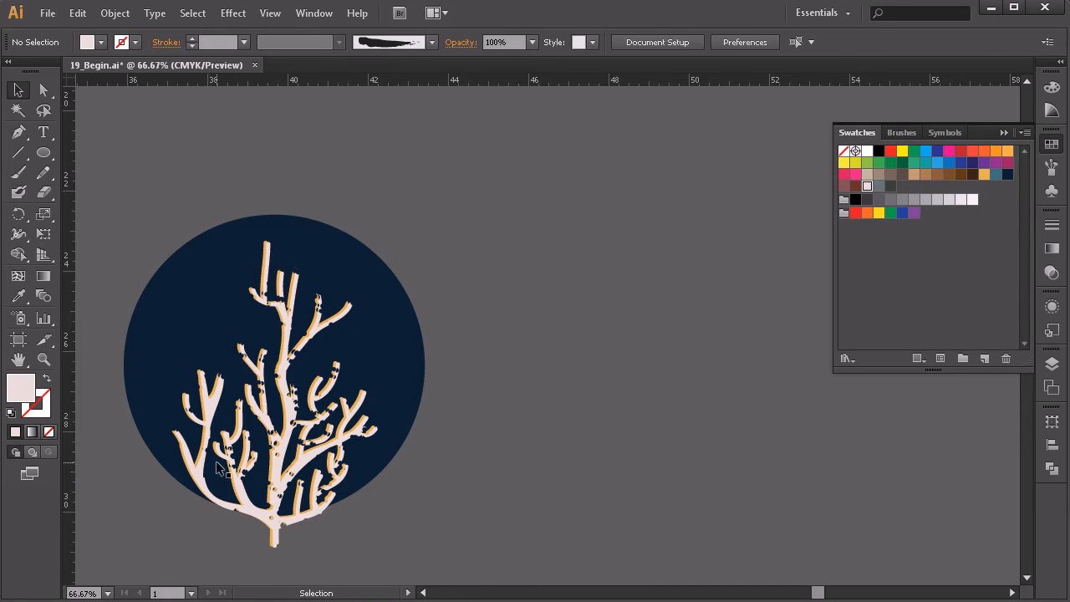
# Select the navy circle with both corals and remove the coral areas extending below the circle's lower edge with the Shape Builder
pyautogui.press('z')
pyautogui.click(305, 493)
pyautogui.click(493, 297)
pyautogui.click(535, 400)
pyautogui.click(593, 385)
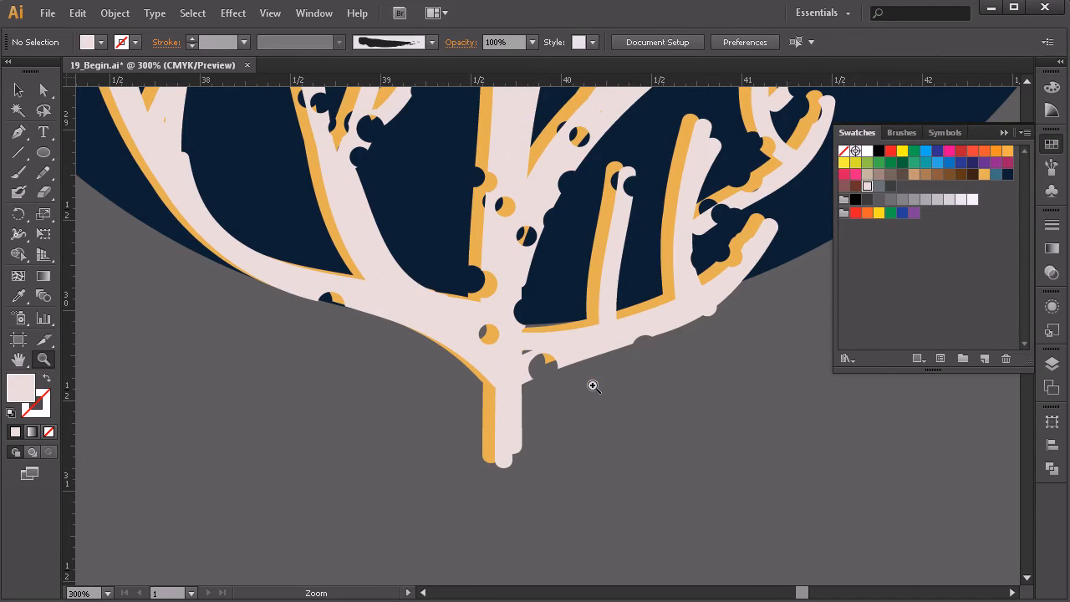
pyautogui.press('v')
pyautogui.moveTo(822, 498); pyautogui.dragTo(158, 194)
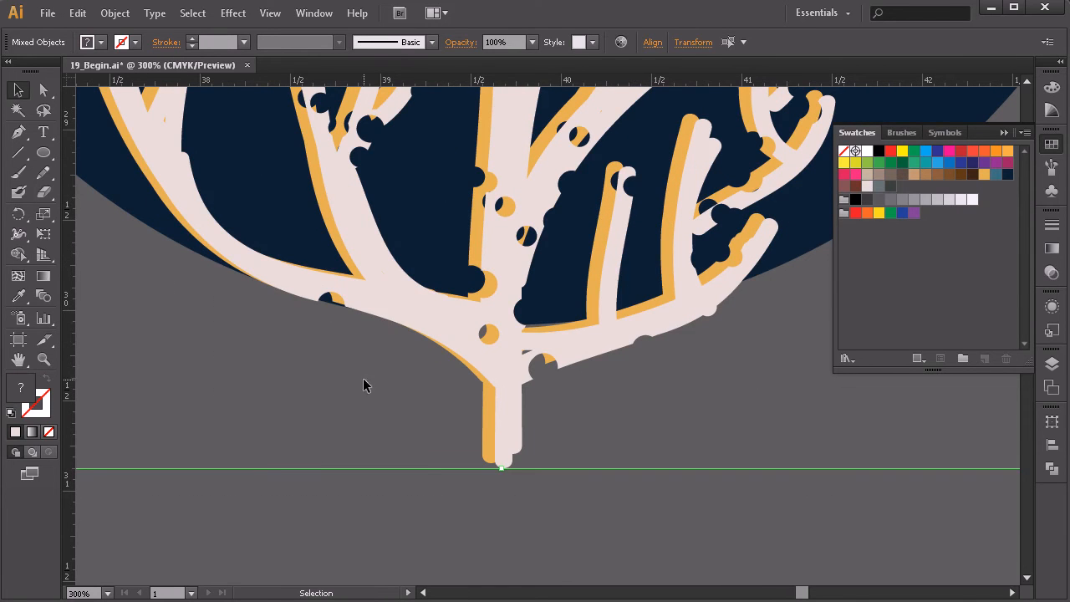
pyautogui.moveTo(821, 525); pyautogui.dragTo(70, 201)
pyautogui.press('space')
pyautogui.moveTo(607, 453); pyautogui.dragTo(444, 399)
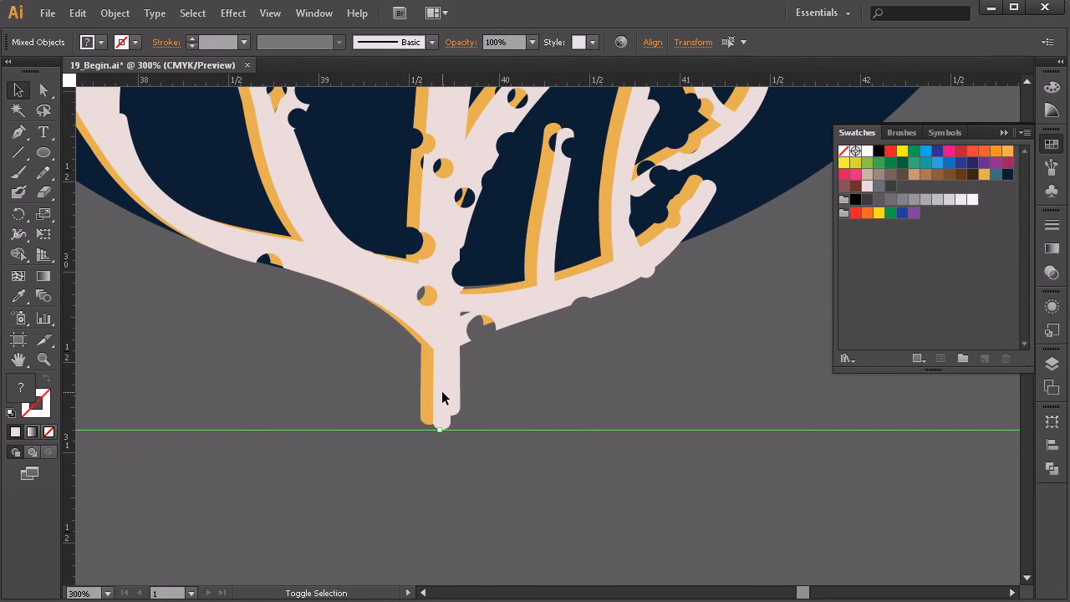
pyautogui.hotkey('shift', 'm')
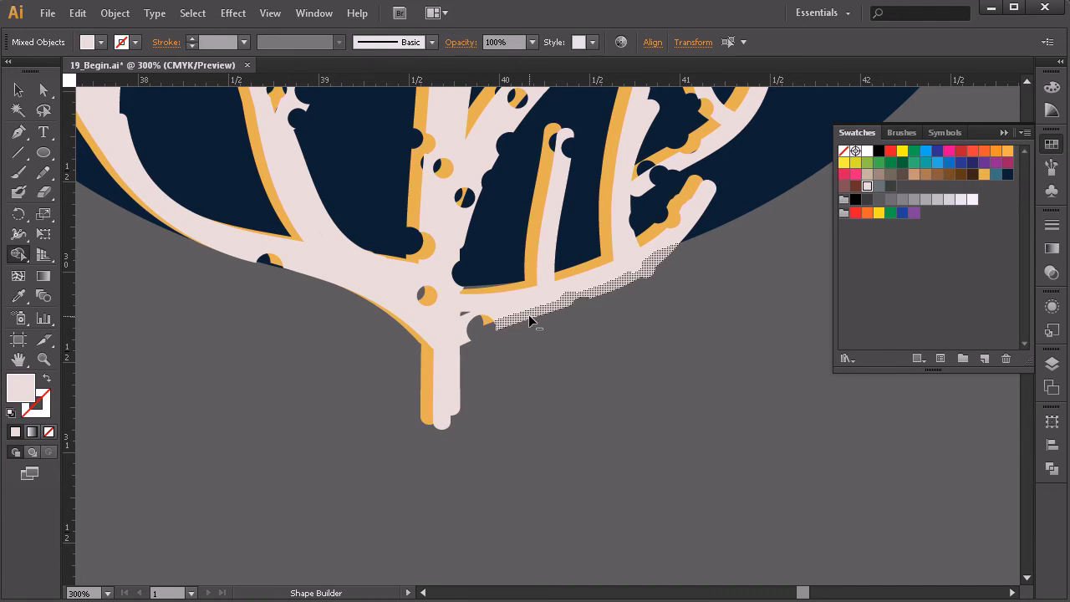
pyautogui.moveTo(454, 383)
pyautogui.mouseDown()
pyautogui.moveTo(437, 382)
pyautogui.moveTo(432, 413)
pyautogui.mouseUp()
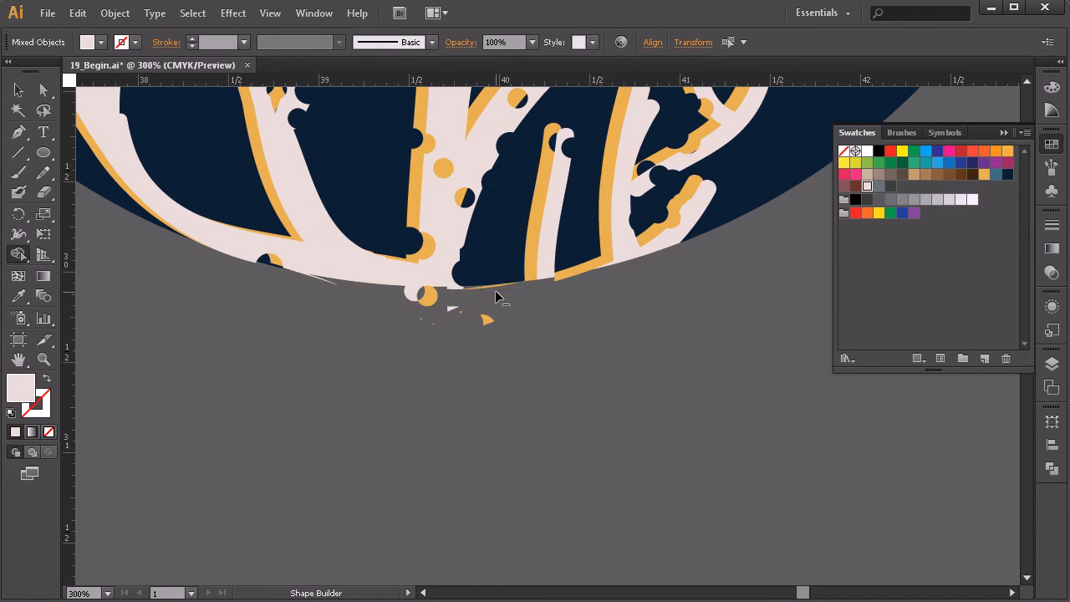
# Remove the leftover pink and orange coral fragments just below the circle's bottom edge with the Shape Builder
pyautogui.click(327, 281)
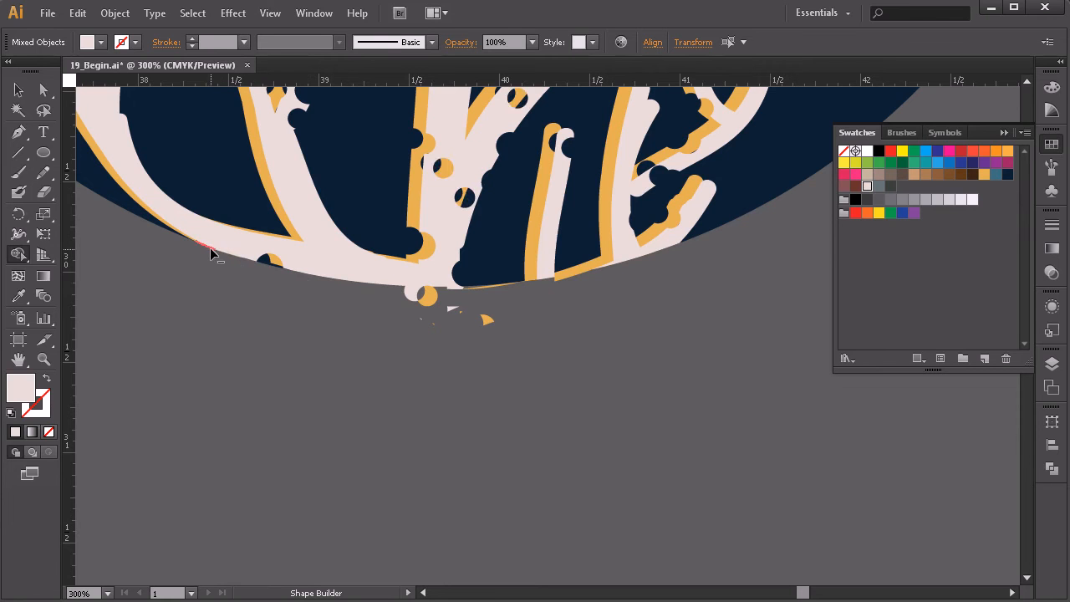
pyautogui.keyDown('alt'); pyautogui.click(412, 294); pyautogui.keyUp('alt')
pyautogui.keyDown('alt'); pyautogui.click(432, 297); pyautogui.keyUp('alt')
pyautogui.moveTo(452, 311)
pyautogui.mouseDown()
pyautogui.moveTo(510, 329)
pyautogui.moveTo(421, 330)
pyautogui.mouseUp()
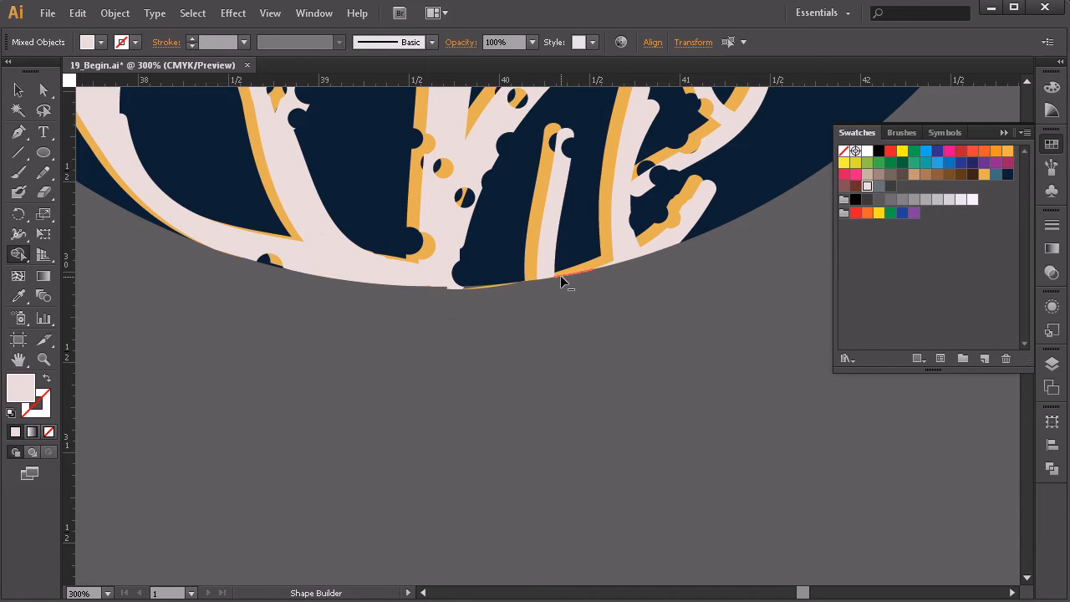
pyautogui.keyDown('alt'); pyautogui.click(461, 289); pyautogui.keyUp('alt')
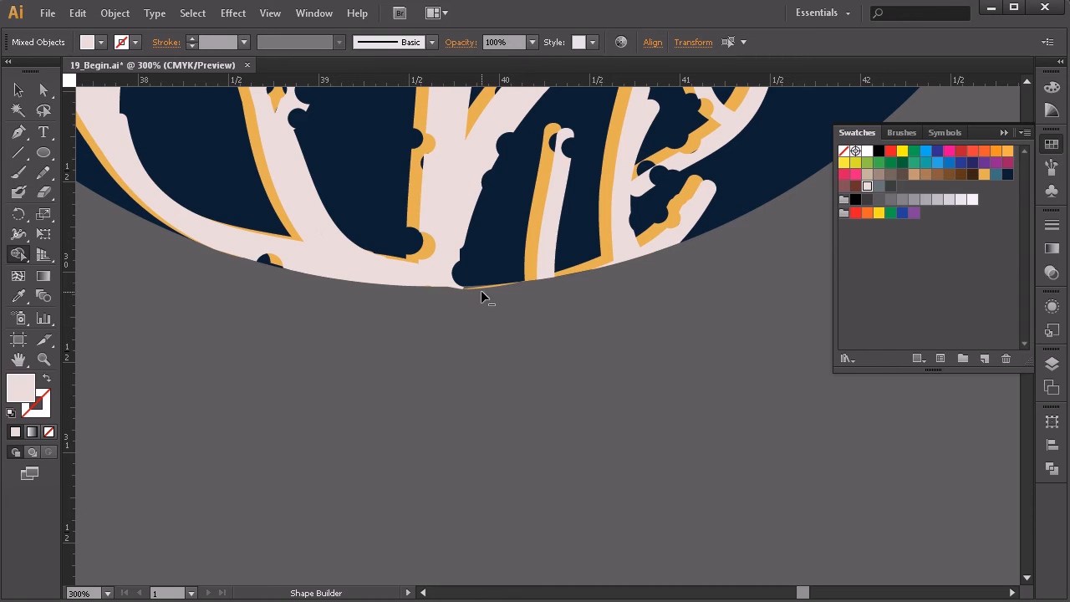
# Delete the remaining thin orange and pink slivers along the circle's bottom edge with the Shape Builder and deselect the artwork
pyautogui.keyDown('alt'); pyautogui.click(481, 289); pyautogui.keyUp('alt')
pyautogui.hotkey('ctrl', 'z')
pyautogui.scroll(4, 468, 291)
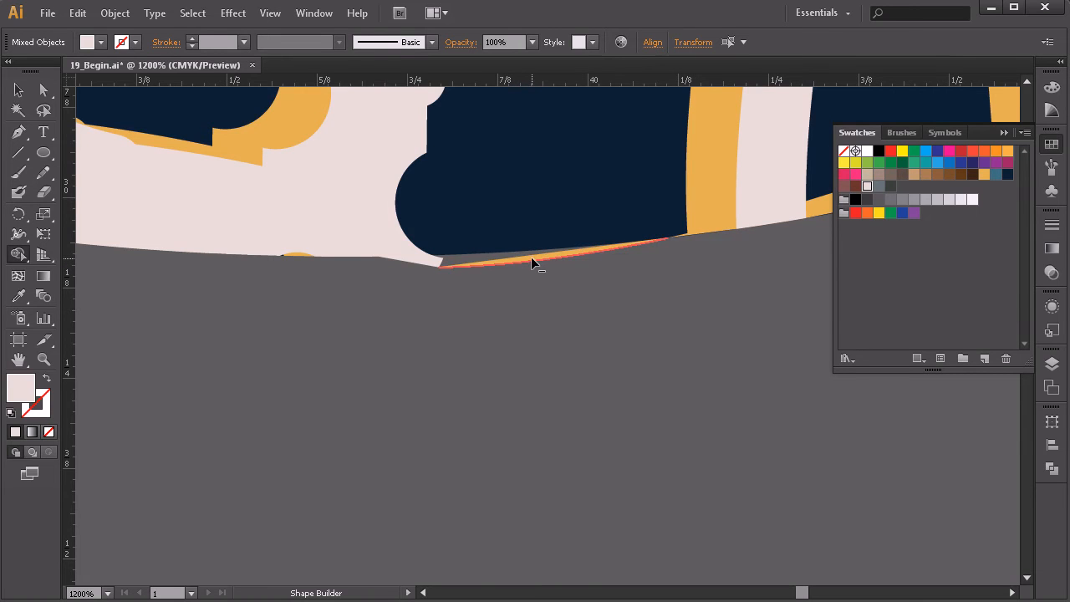
pyautogui.scroll(1, 544, 266)
pyautogui.scroll(2, 542, 265)
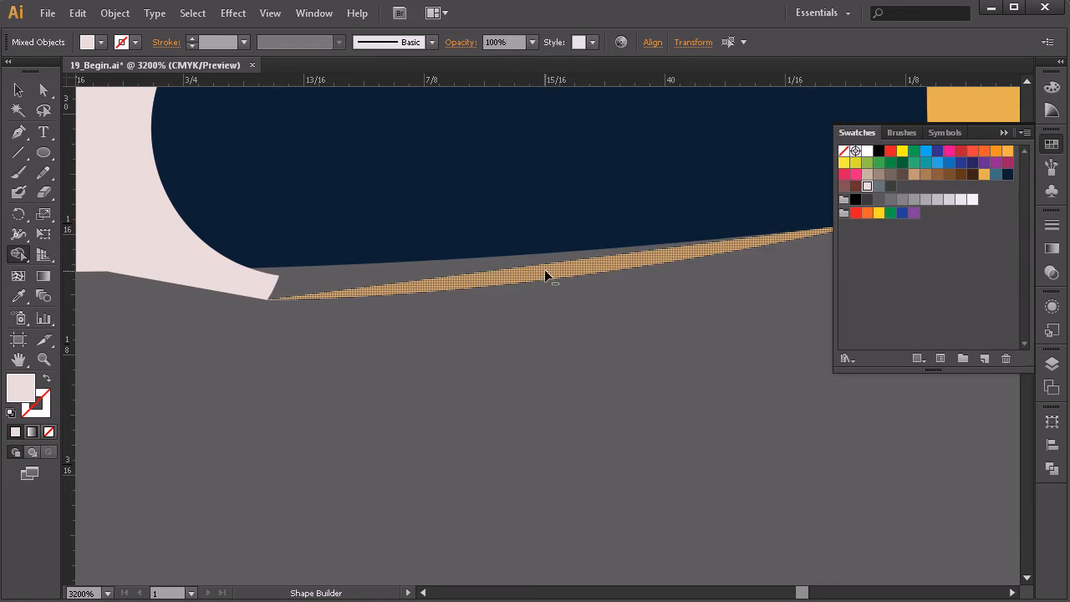
pyautogui.keyDown('alt'); pyautogui.click(544, 269); pyautogui.keyUp('alt')
pyautogui.keyDown('alt'); pyautogui.click(239, 287); pyautogui.keyUp('alt')
pyautogui.moveTo(340, 289); pyautogui.dragTo(509, 328)
pyautogui.scroll(-6, 236, 303)
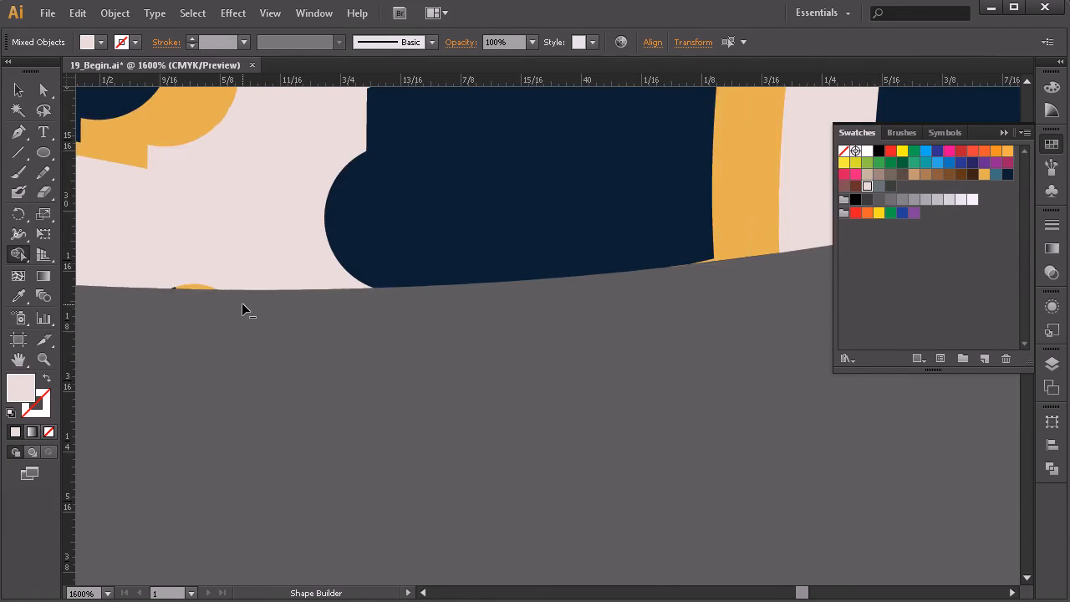
pyautogui.scroll(-6, 273, 302)
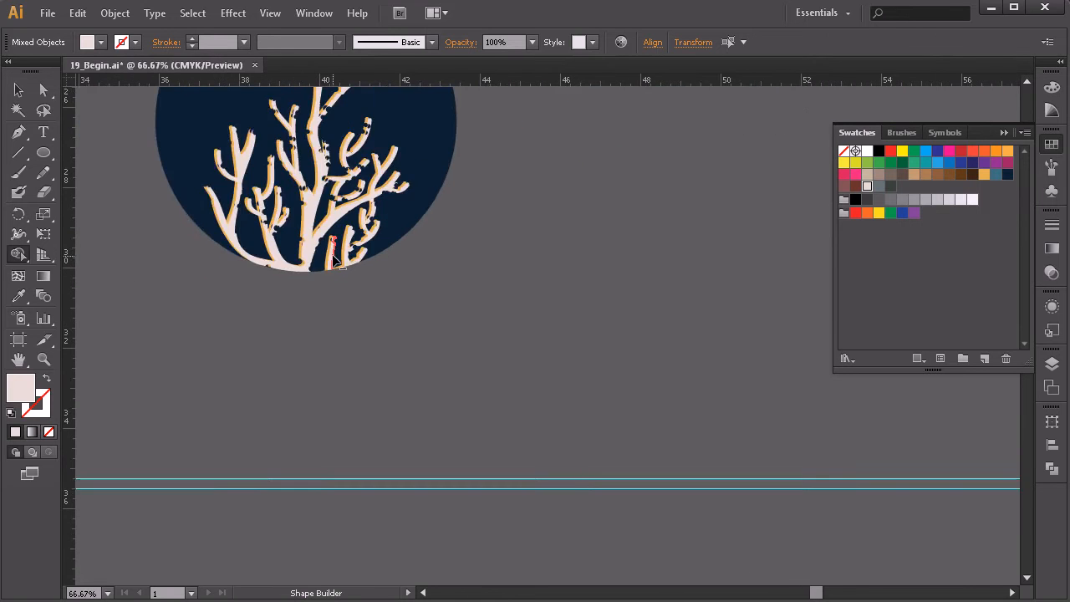
pyautogui.moveTo(375, 248); pyautogui.dragTo(453, 398)
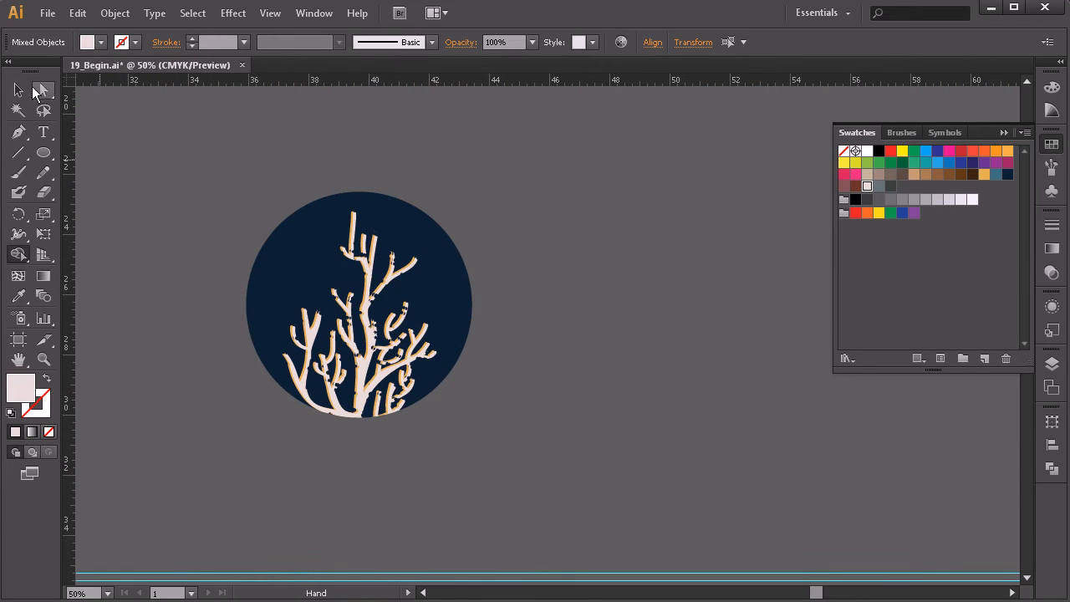
pyautogui.click(18, 90)
pyautogui.click(576, 354)
# Duplicate the navy circle to the right of the coral icon and fill the copy with the teal swatch
pyautogui.press('z')
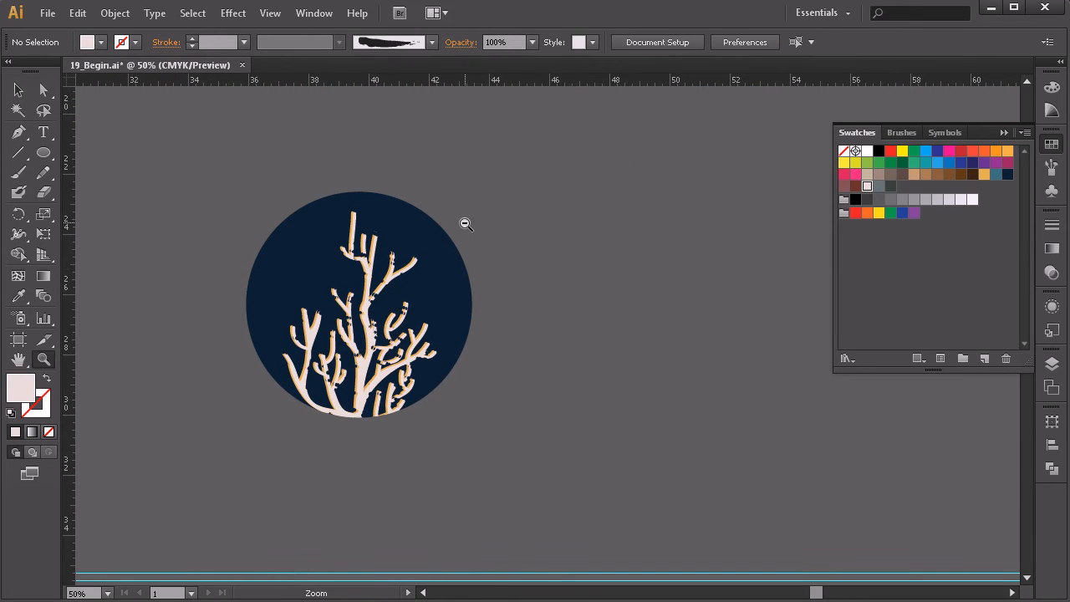
pyautogui.keyDown('alt'); pyautogui.click(466, 220); pyautogui.keyUp('alt')
pyautogui.keyDown('alt'); pyautogui.click(498, 397); pyautogui.keyUp('alt')
pyautogui.moveTo(595, 326); pyautogui.dragTo(473, 357)
pyautogui.click(454, 357)
pyautogui.moveTo(696, 382); pyautogui.dragTo(473, 398)
pyautogui.click(18, 90)
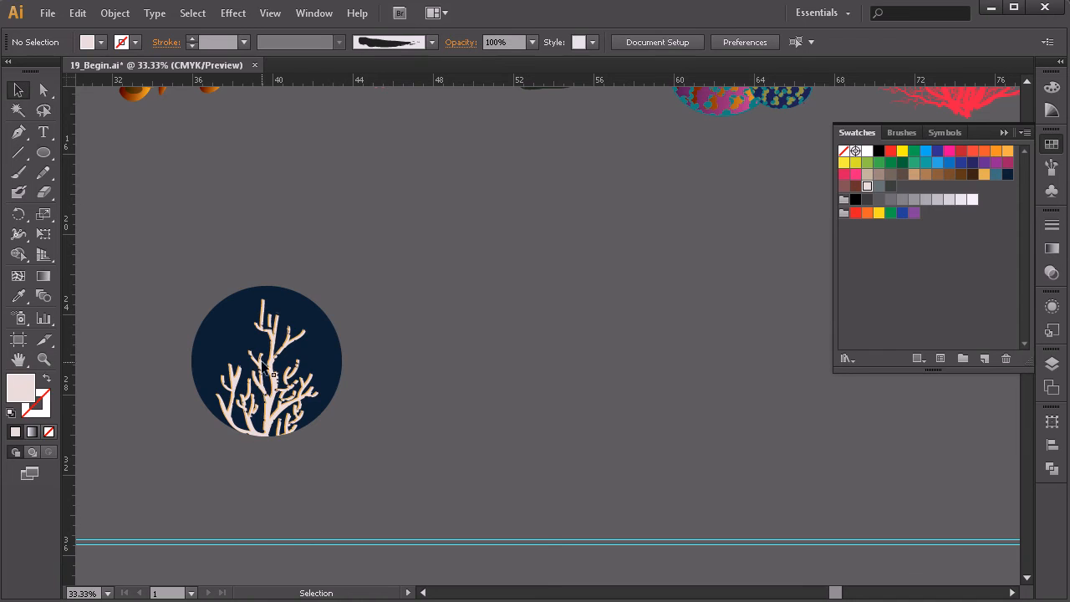
pyautogui.click(330, 326)
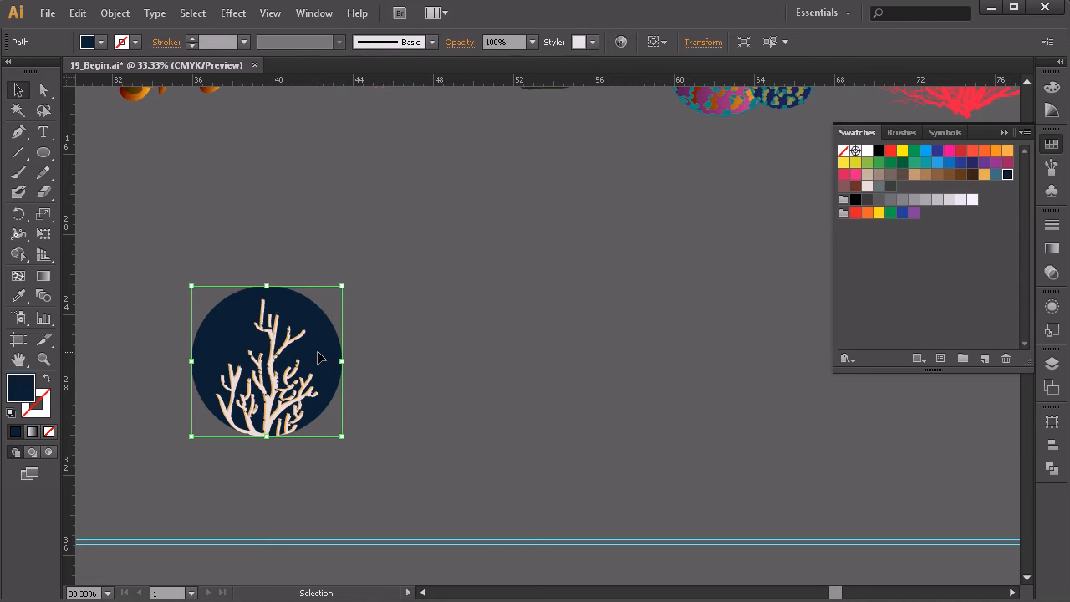
pyautogui.moveTo(317, 351); pyautogui.dragTo(513, 362)
pyautogui.click(695, 354)
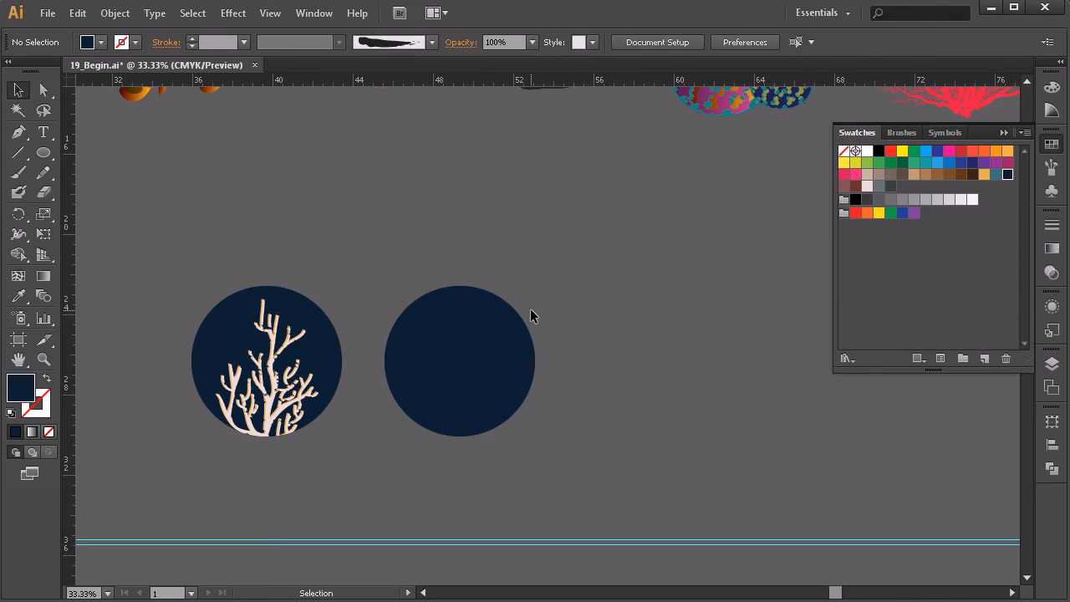
pyautogui.click(492, 334)
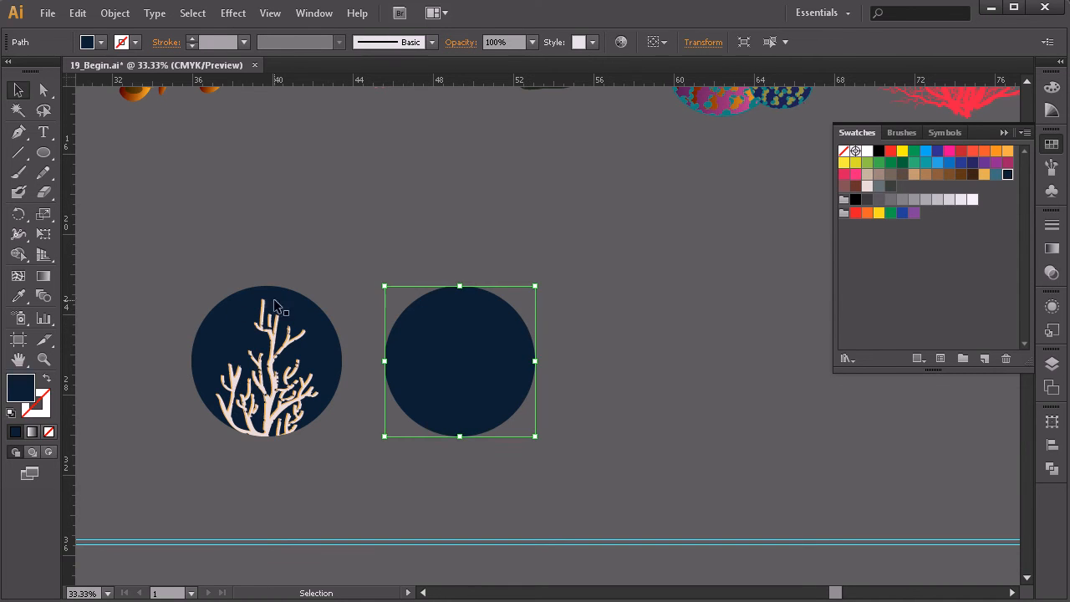
pyautogui.click(996, 174)
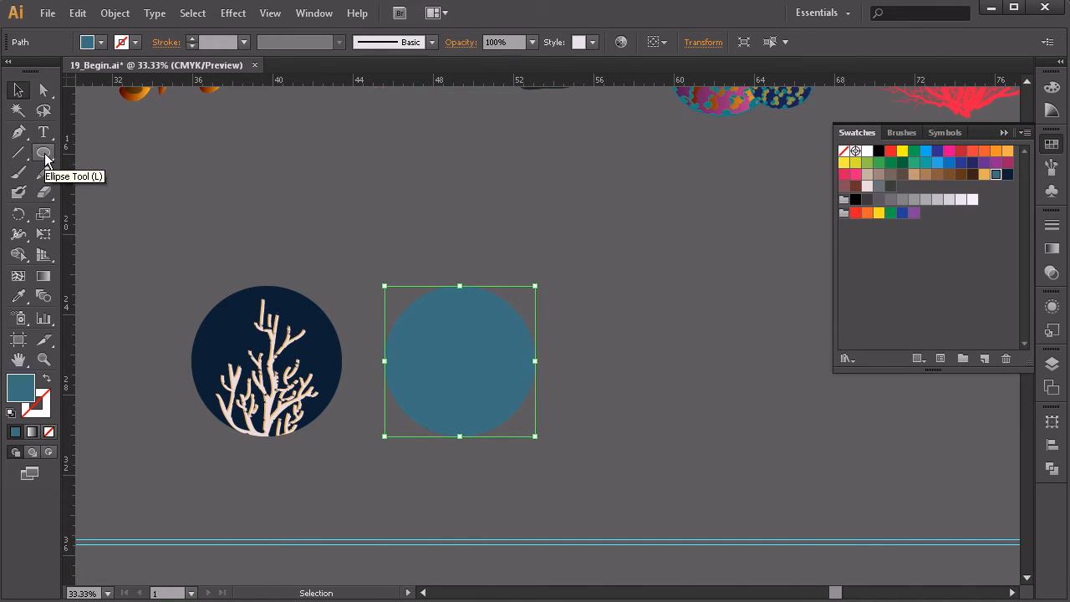
# Create a many-pointed star with radii of 8.5066 in and 4.2533 in using the Star tool
pyautogui.moveTo(45, 159); pyautogui.dragTo(102, 232)
pyautogui.moveTo(453, 248); pyautogui.dragTo(567, 376)
pyautogui.press('Delete')
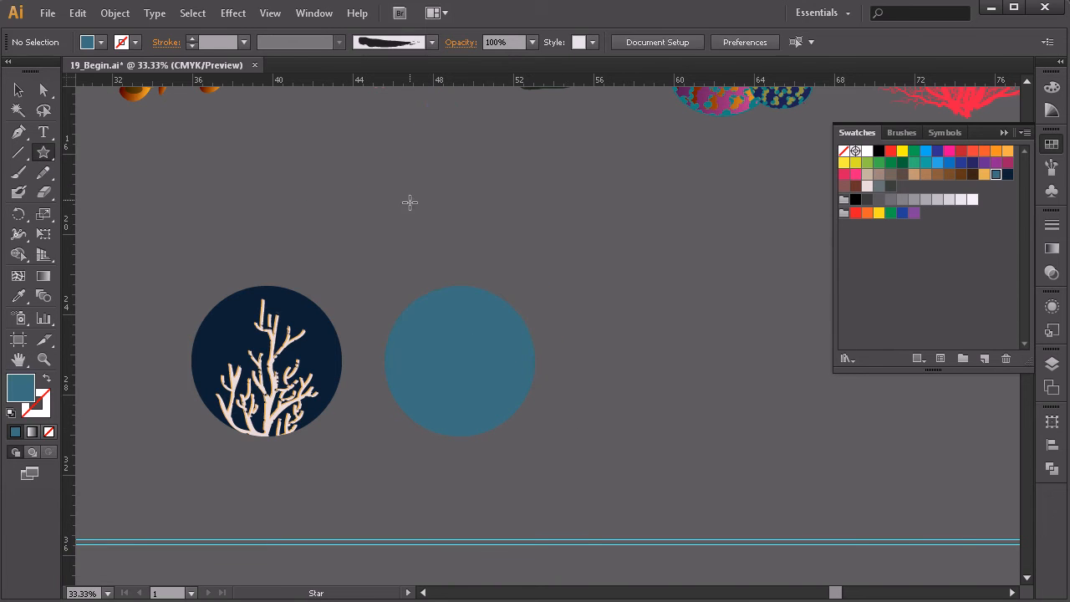
pyautogui.click(589, 232)
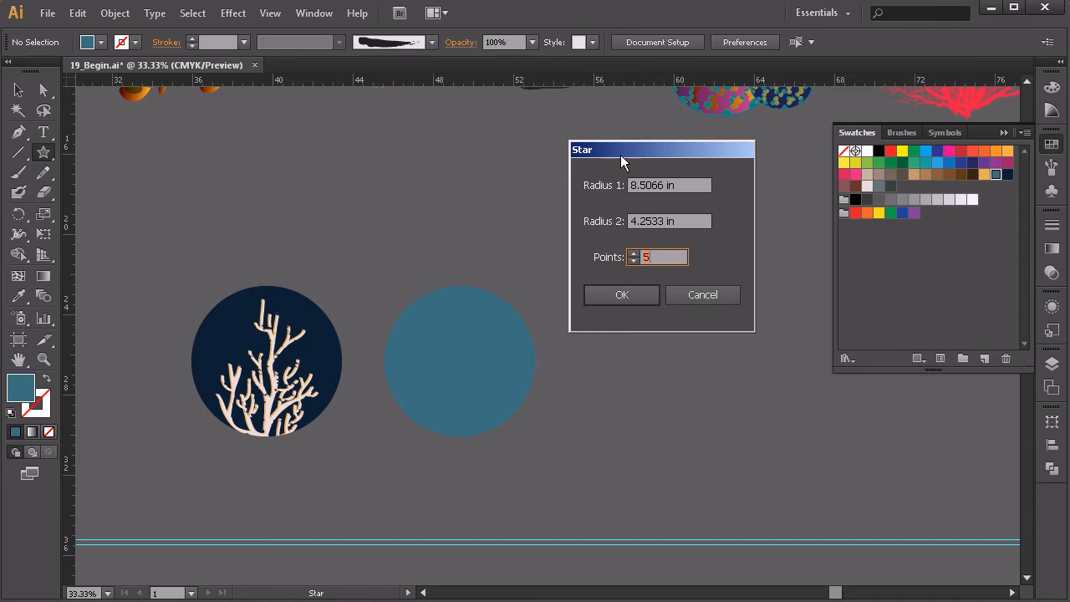
pyautogui.click(633, 252)
pyautogui.click(633, 299)
# Fill the star with the light orange swatch, scale it to about half size and place it over the teal circle's upper part
pyautogui.click(21, 89)
pyautogui.click(678, 279)
pyautogui.moveTo(678, 279); pyautogui.dragTo(571, 298)
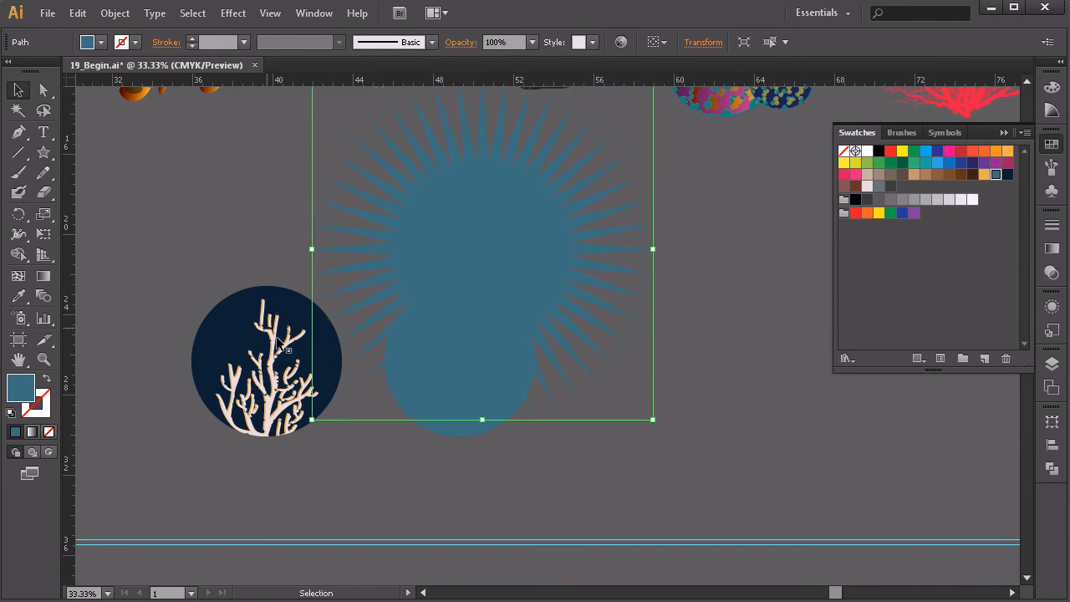
pyautogui.click(984, 174)
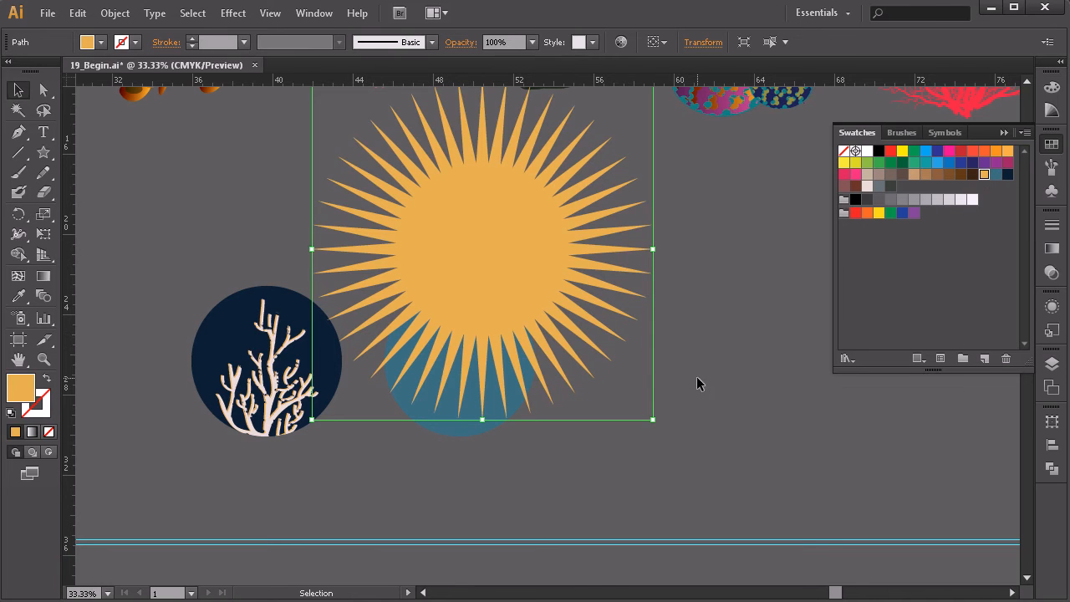
pyautogui.moveTo(653, 421); pyautogui.dragTo(570, 337)
pyautogui.moveTo(513, 253); pyautogui.dragTo(499, 312)
# Align the star and teal circle to their horizontal centres and nudge both upward together
pyautogui.keyDown('shift'); pyautogui.click(466, 429); pyautogui.keyUp('shift')
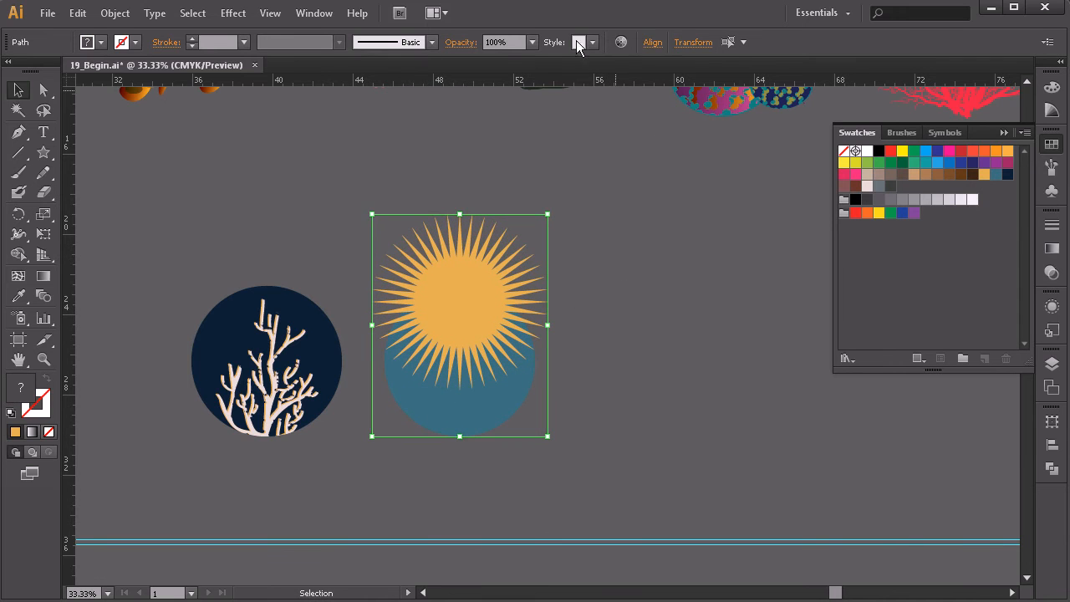
pyautogui.click(657, 47)
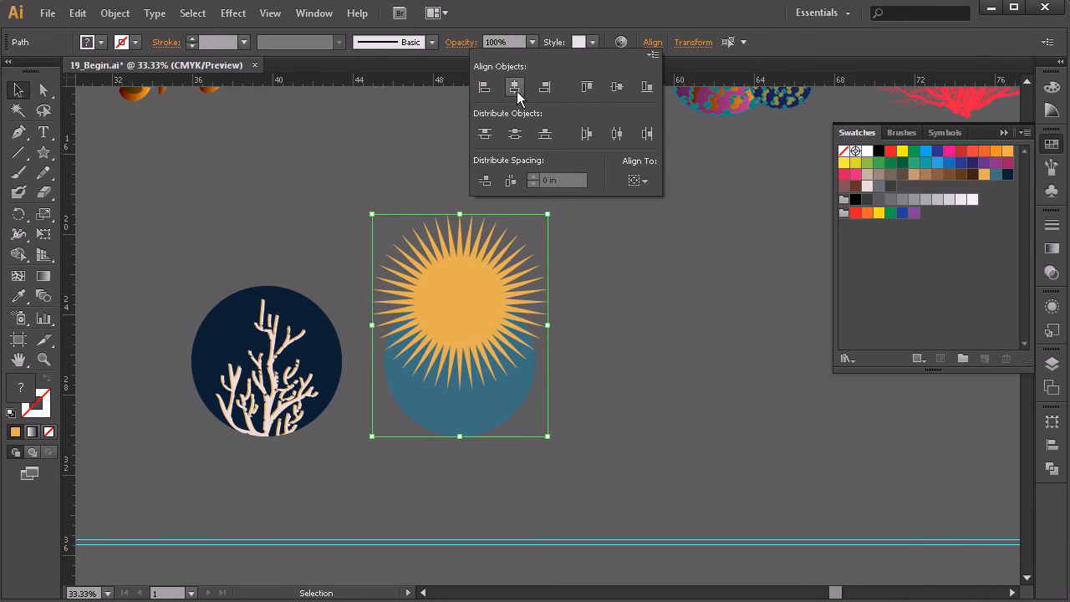
pyautogui.click(514, 87)
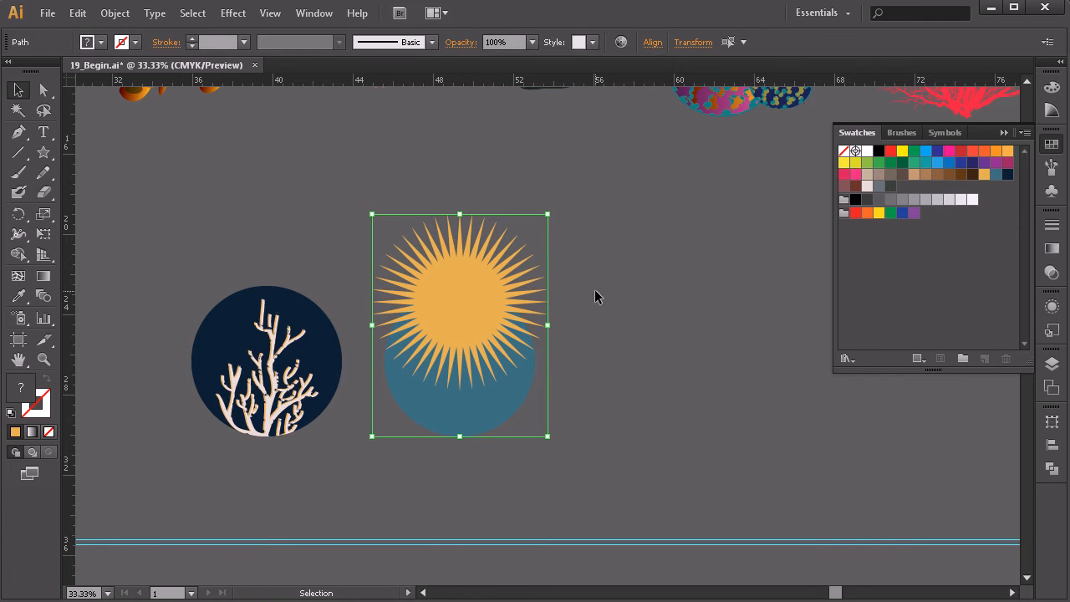
pyautogui.hotkey('shift', 'Up')
pyautogui.hotkey('shift', 'Up')
pyautogui.hotkey('shift', 'Up')
pyautogui.hotkey('shift', 'Up')
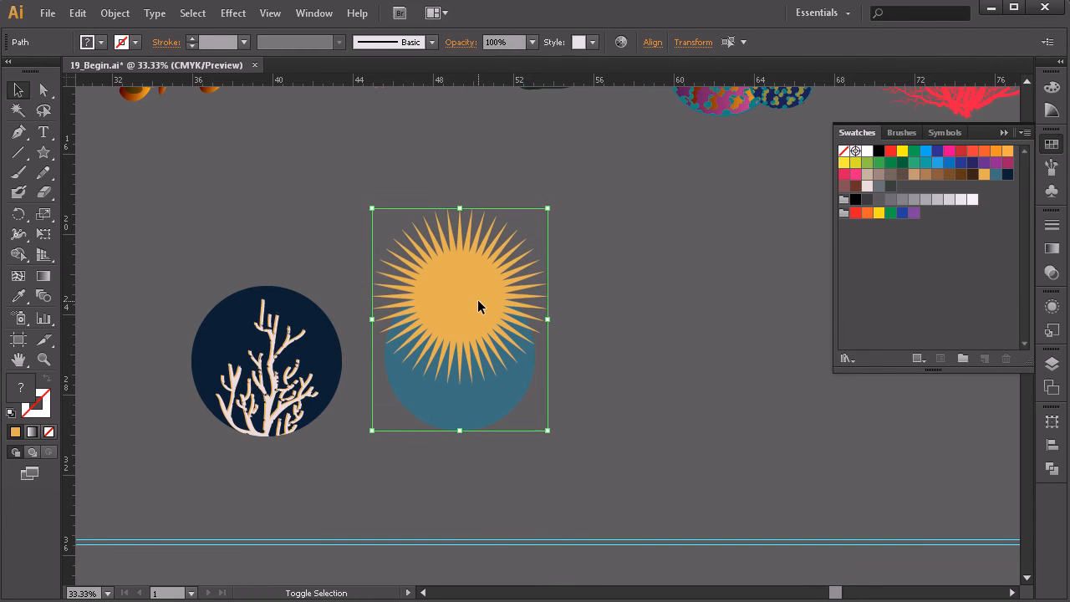
pyautogui.hotkey('shift', 'Up')
pyautogui.click(644, 319)
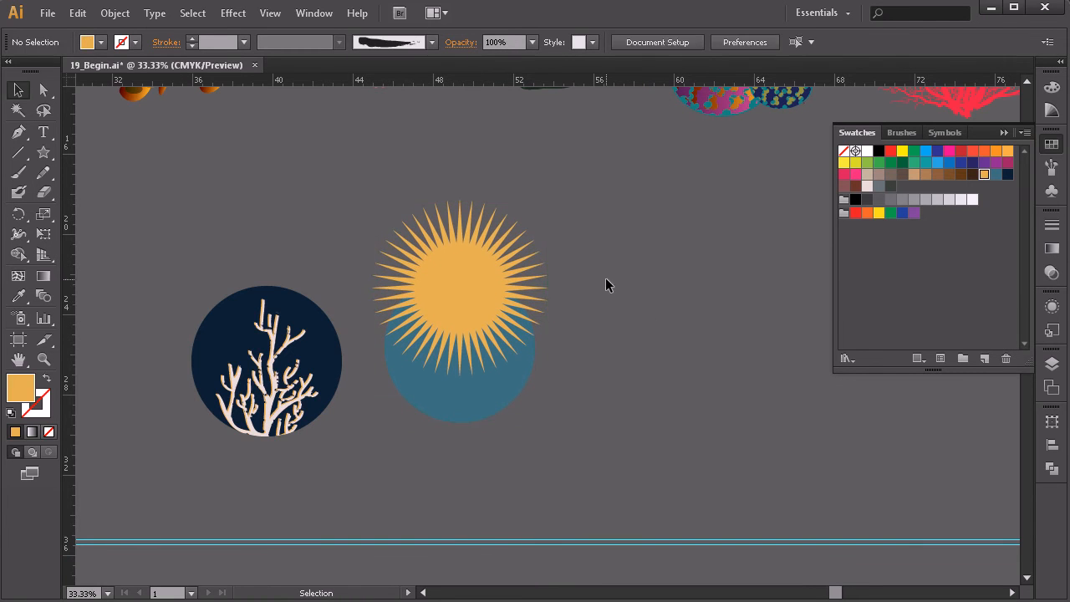
# Nudge the star alone further upward above the teal circle and deselect it
pyautogui.click(489, 263)
pyautogui.hotkey('shift', 'Up')
pyautogui.hotkey('shift', 'Up')
pyautogui.hotkey('shift', 'Up')
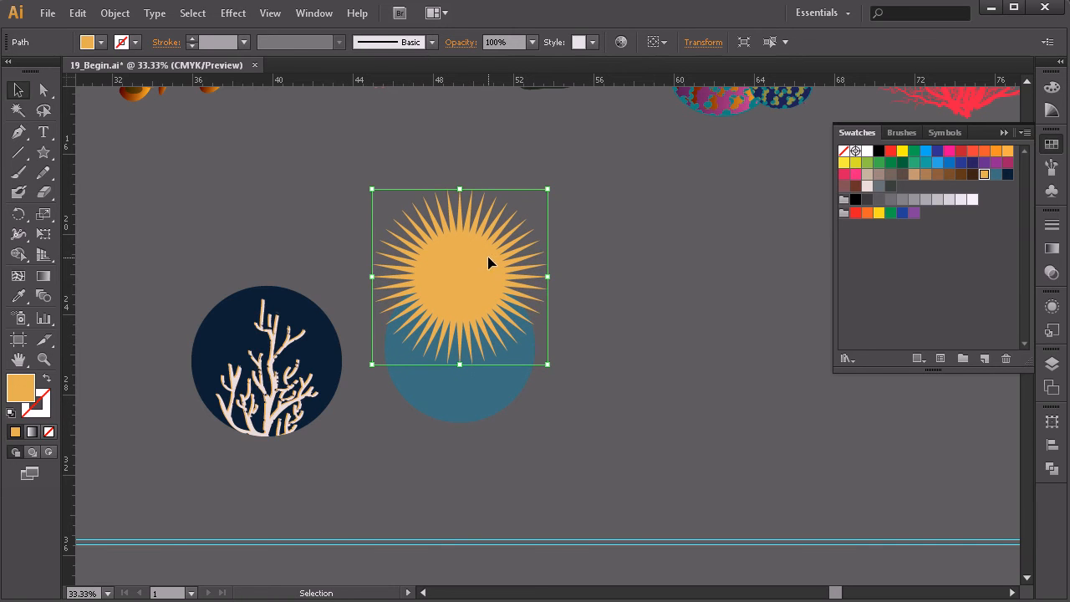
pyautogui.click(585, 241)
# Select the star and teal circle and remove the star areas outside the circle with the Shape Builder
pyautogui.press('z')
pyautogui.click(528, 343)
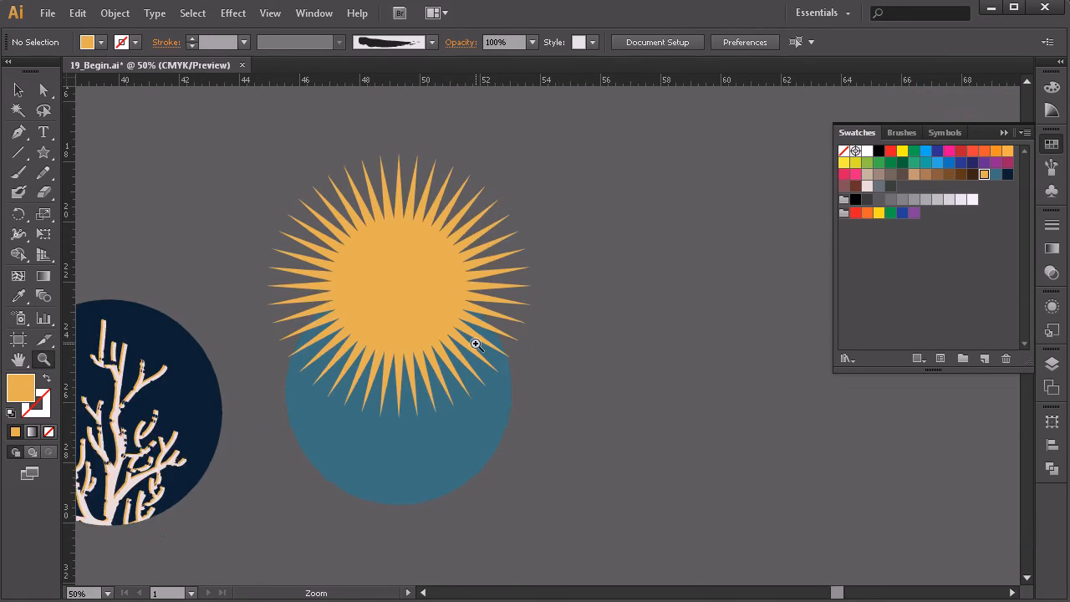
pyautogui.press('v')
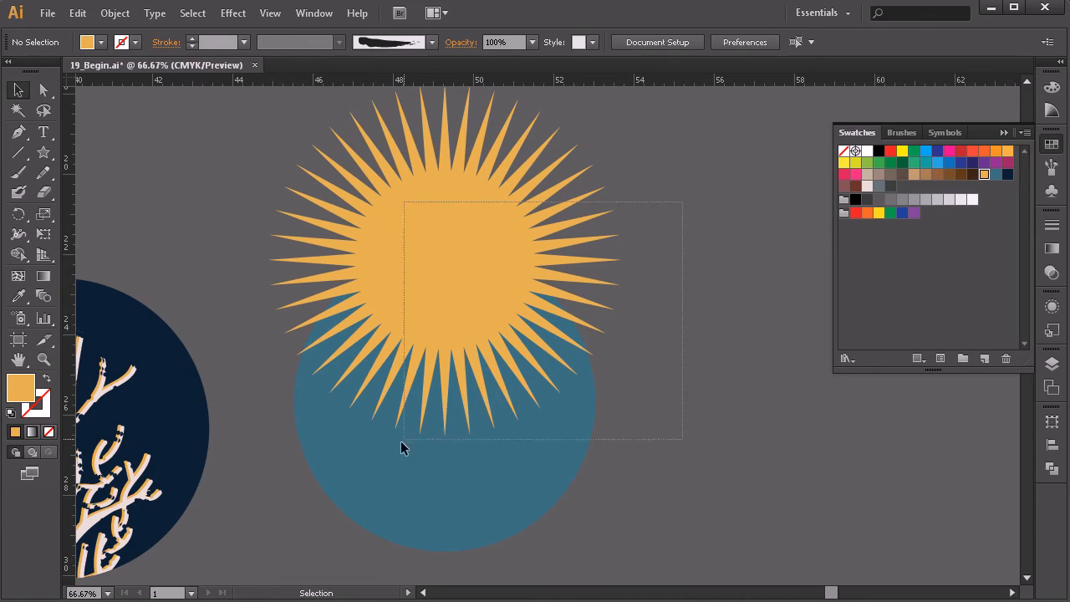
pyautogui.click(434, 454)
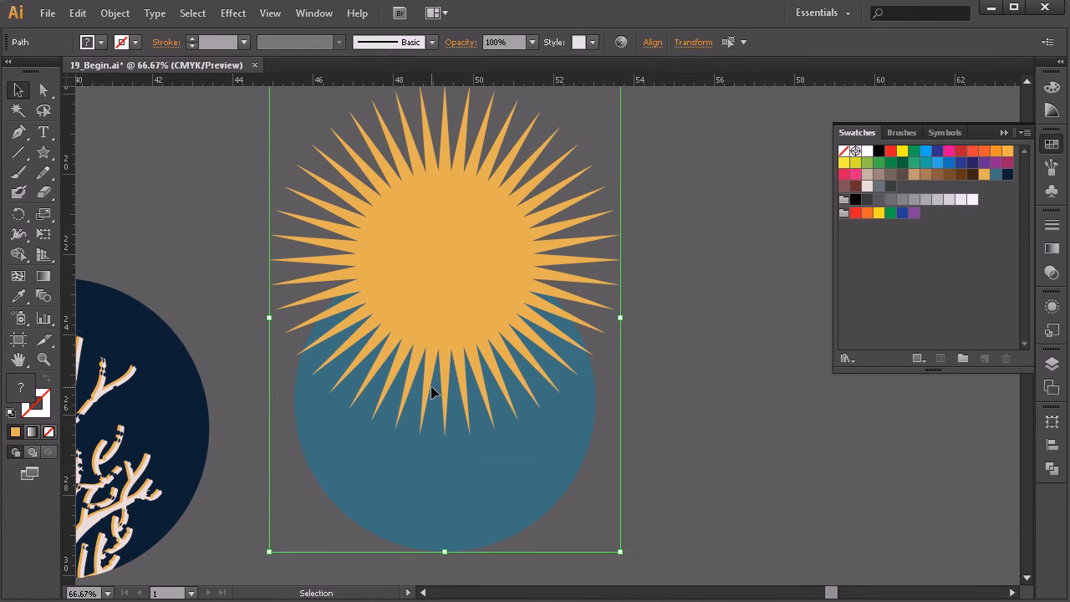
pyautogui.press('shift')
pyautogui.hotkey('shift', 'm')
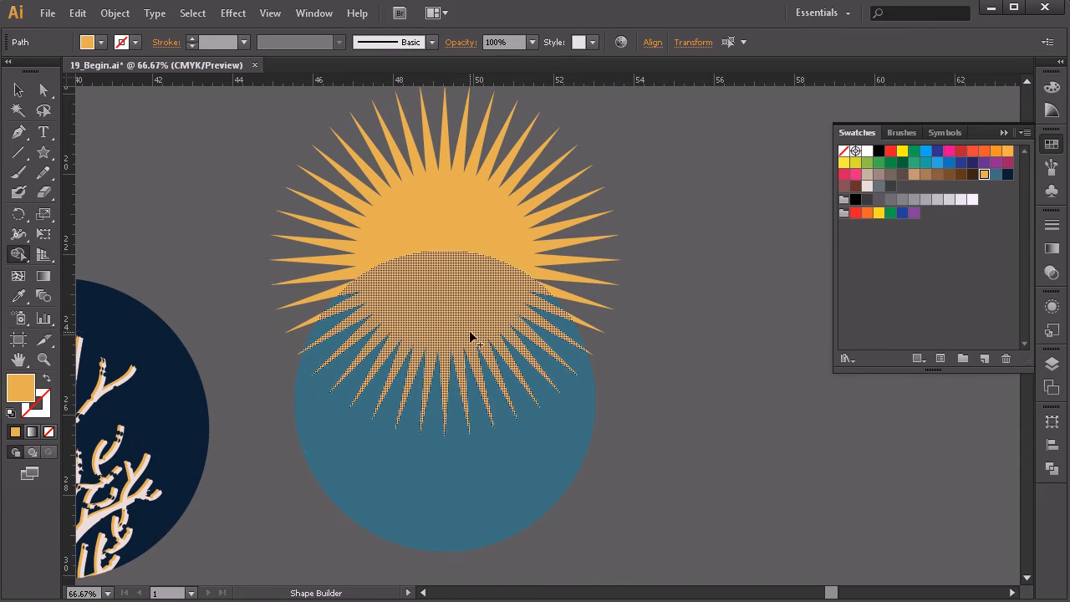
pyautogui.keyDown('alt'); pyautogui.click(470, 210); pyautogui.keyUp('alt')
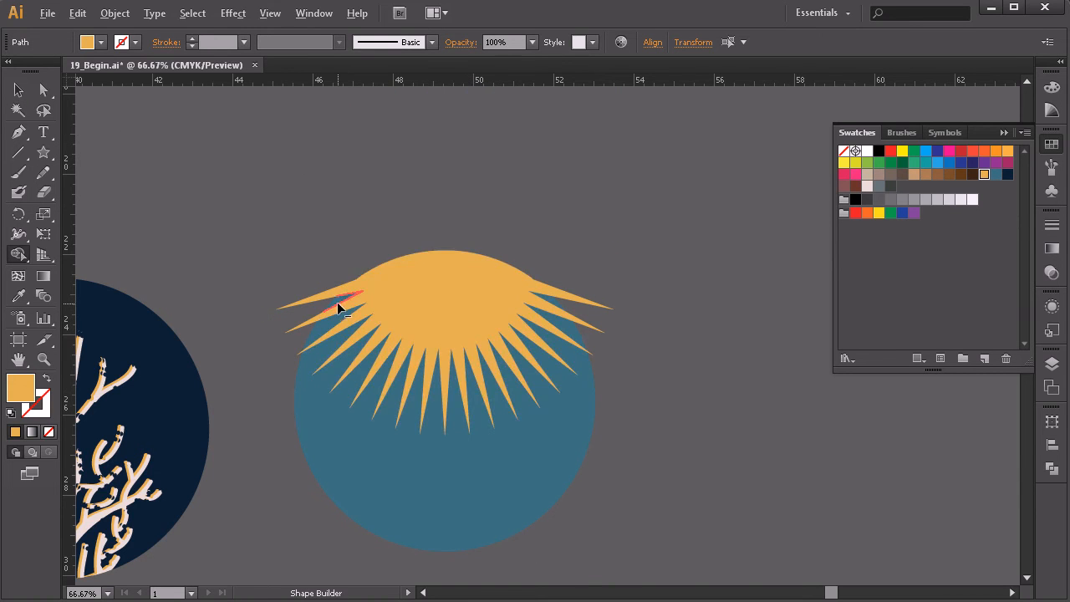
pyautogui.moveTo(324, 294)
pyautogui.keyDown('alt'); pyautogui.mouseDown()
pyautogui.moveTo(302, 311)
pyautogui.moveTo(290, 356)
pyautogui.mouseUp(); pyautogui.keyUp('alt')
pyautogui.moveTo(617, 260)
pyautogui.keyDown('alt'); pyautogui.mouseDown()
pyautogui.moveTo(596, 289)
pyautogui.moveTo(597, 352)
pyautogui.mouseUp(); pyautogui.keyUp('alt')
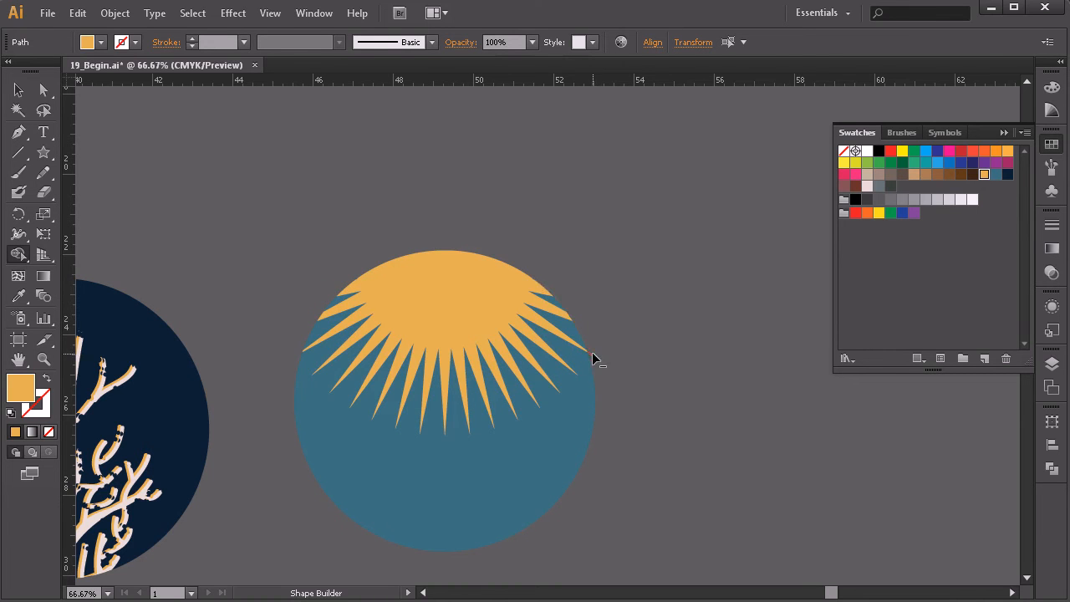
# Draw a smaller many-pointed star beside the sun icon and place it over the top centre of the orange sun
pyautogui.press('v')
pyautogui.click(671, 379)
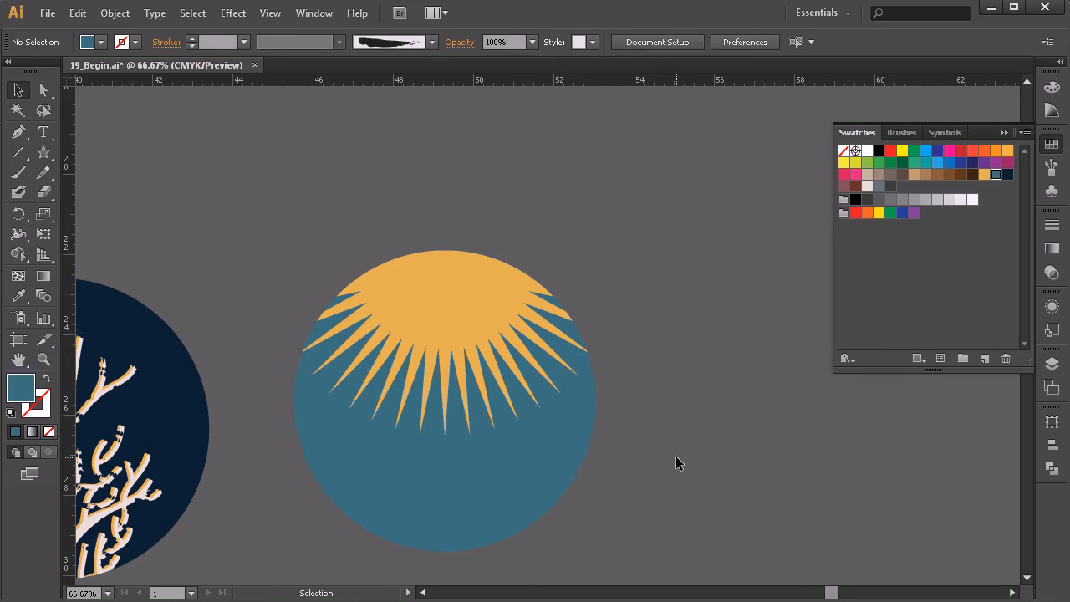
pyautogui.click(43, 154)
pyautogui.moveTo(544, 191); pyautogui.dragTo(600, 242)
pyautogui.press('v')
pyautogui.moveTo(597, 200); pyautogui.dragTo(750, 202)
pyautogui.click(450, 405)
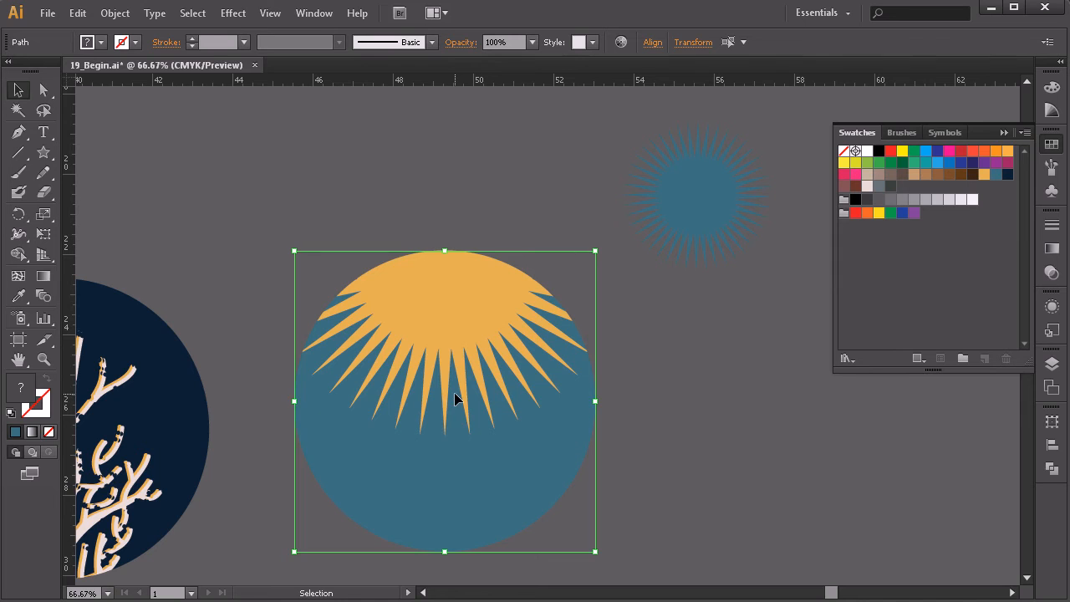
pyautogui.moveTo(713, 205); pyautogui.dragTo(458, 256)
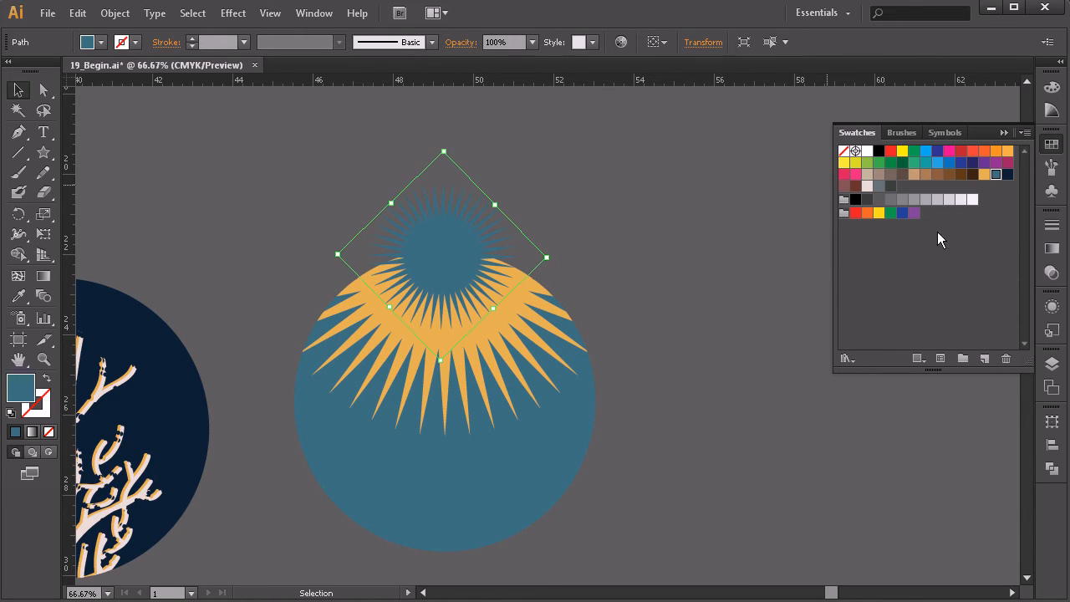
# Fill the small star with the pale pink swatch and align it to the horizontal centre of the sun and teal circle
pyautogui.click(867, 187)
pyautogui.moveTo(705, 227); pyautogui.dragTo(336, 499)
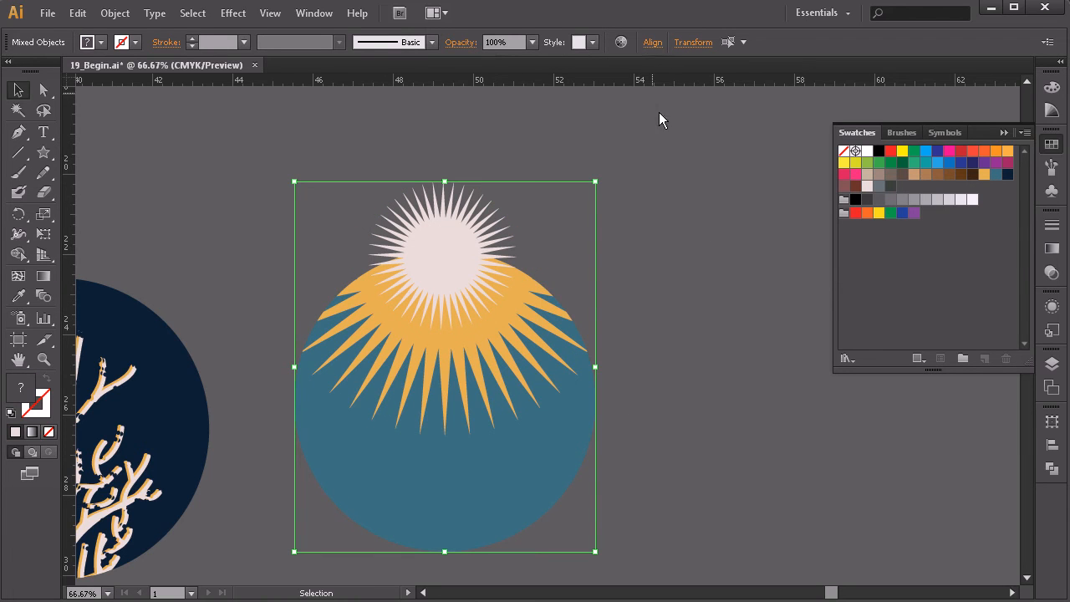
pyautogui.click(652, 42)
pyautogui.click(515, 87)
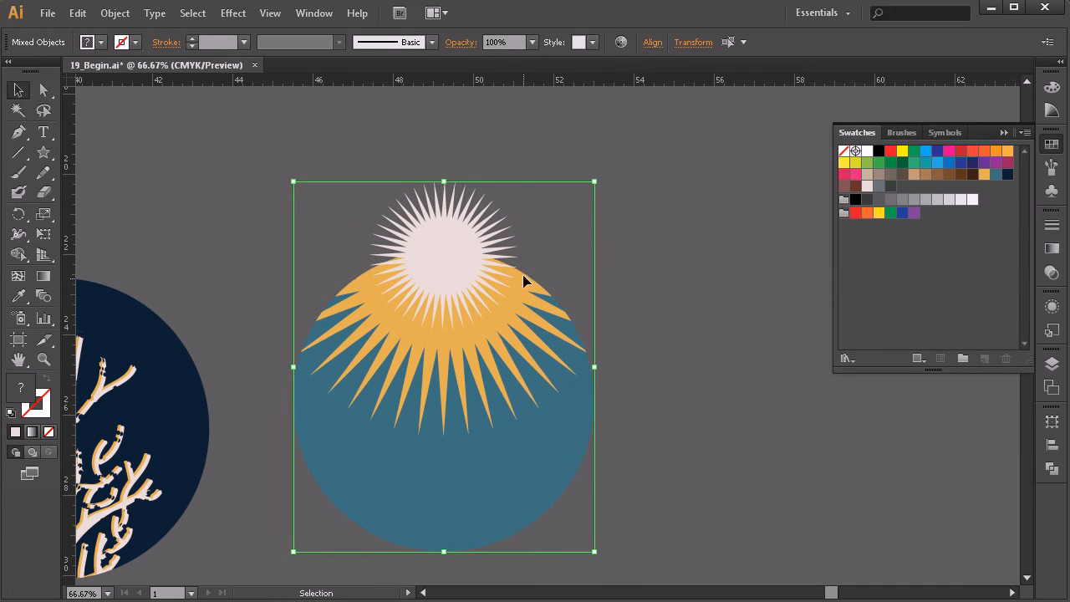
# Remove the pale star areas that extend beyond the teal circle with the Shape Builder and deselect everything
pyautogui.click(673, 158)
pyautogui.click(345, 388)
pyautogui.hotkey('shift', 'm')
pyautogui.moveTo(340, 220); pyautogui.dragTo(538, 247)
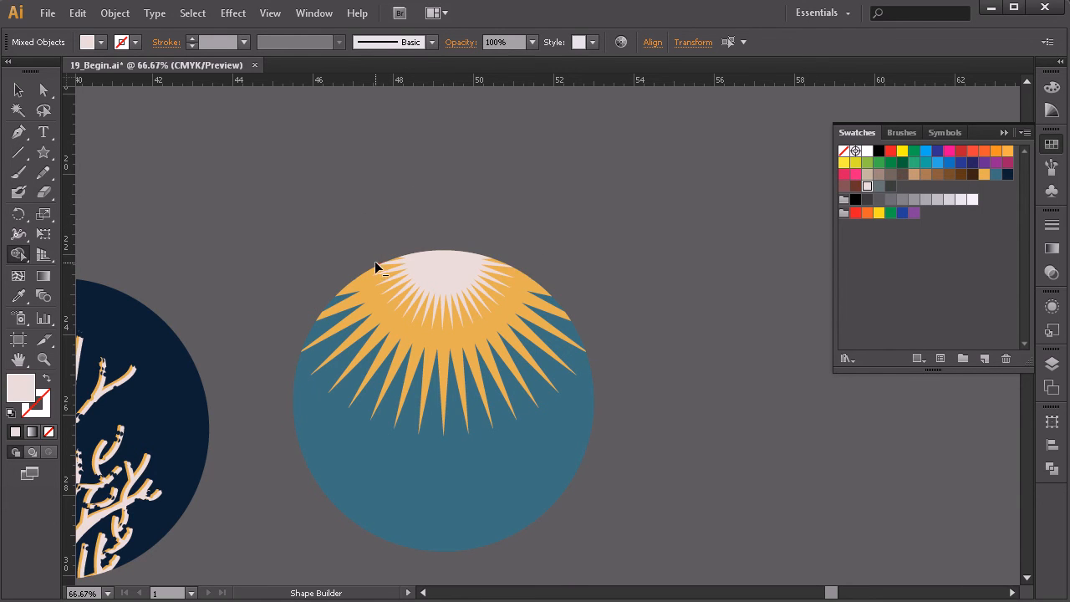
pyautogui.press('v')
pyautogui.click(607, 365)
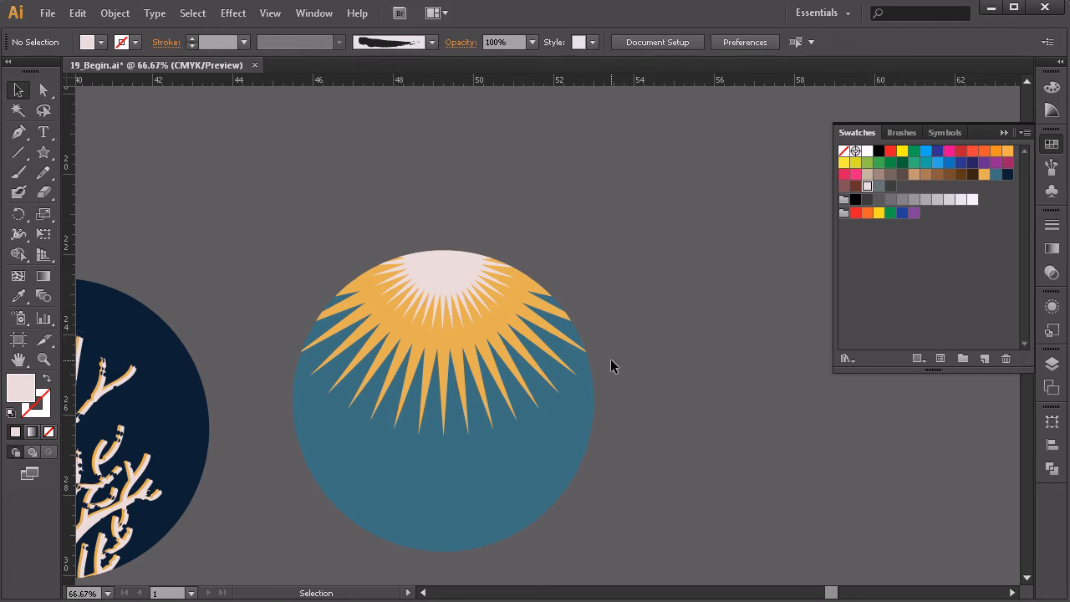
# Swap fill and stroke, and draw a shallow downward-bowing curve with the Pen tool just below the teal circle
pyautogui.scroll(-3, 588, 464)
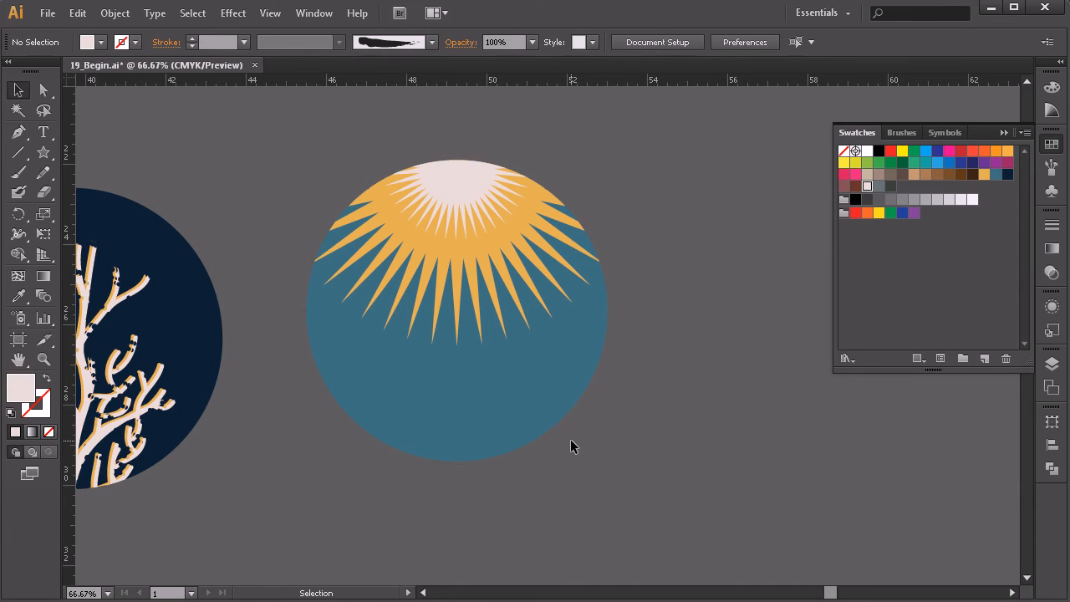
pyautogui.hotkey('shift', 'x')
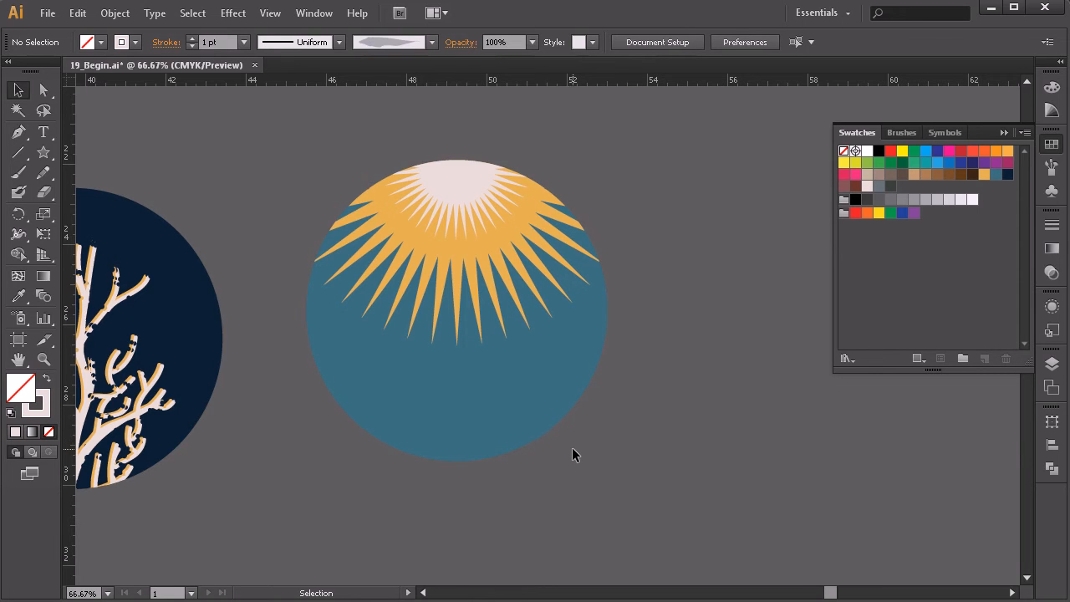
pyautogui.click(18, 132)
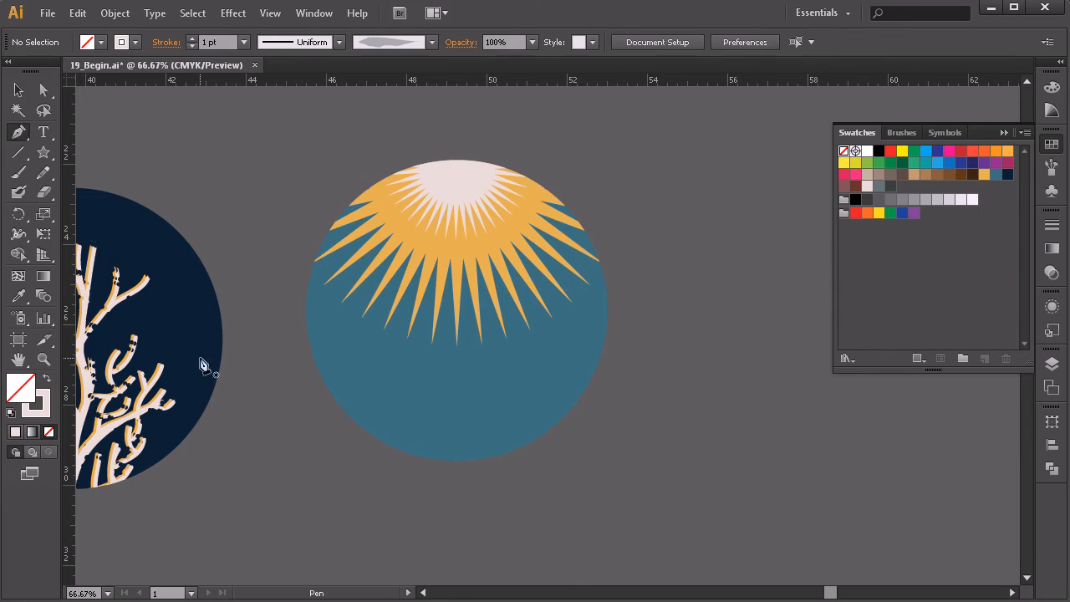
pyautogui.click(270, 470)
pyautogui.moveTo(693, 460); pyautogui.dragTo(907, 393)
pyautogui.press('Escape')
pyautogui.click(19, 89)
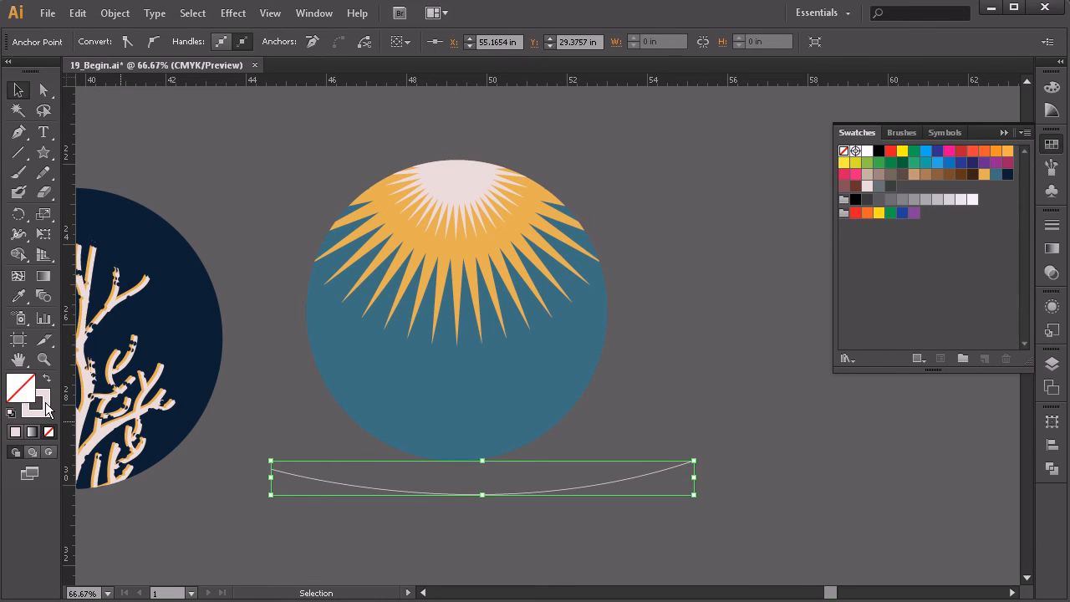
# Give the curve a light orange stroke with a weight of 3 pt
pyautogui.press('F6')
pyautogui.click(1050, 141)
pyautogui.click(984, 174)
pyautogui.click(724, 336)
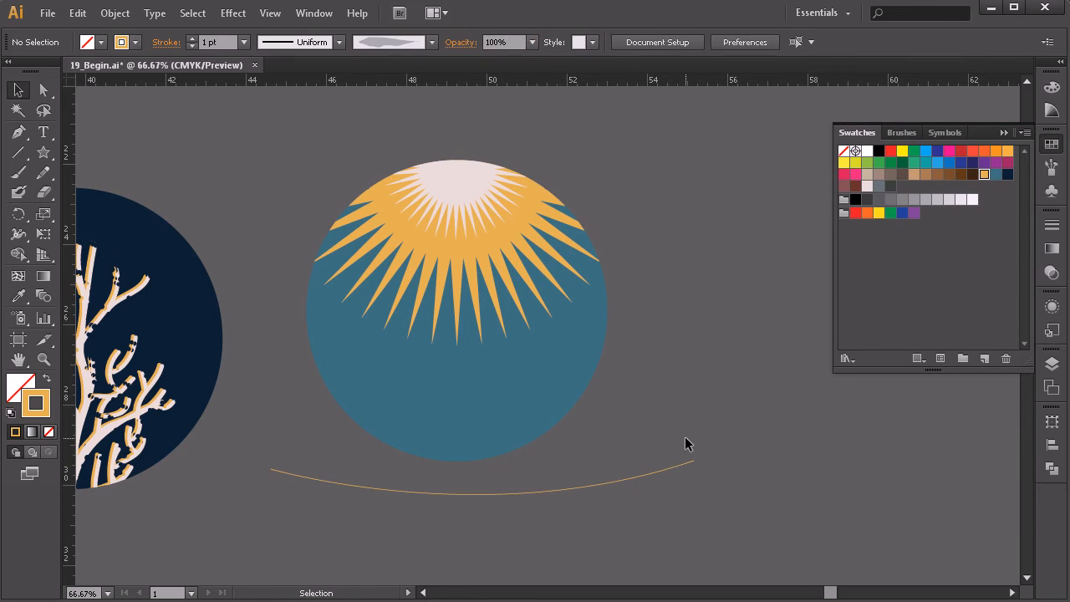
pyautogui.moveTo(665, 501); pyautogui.dragTo(660, 507)
pyautogui.click(194, 39)
pyautogui.click(193, 39)
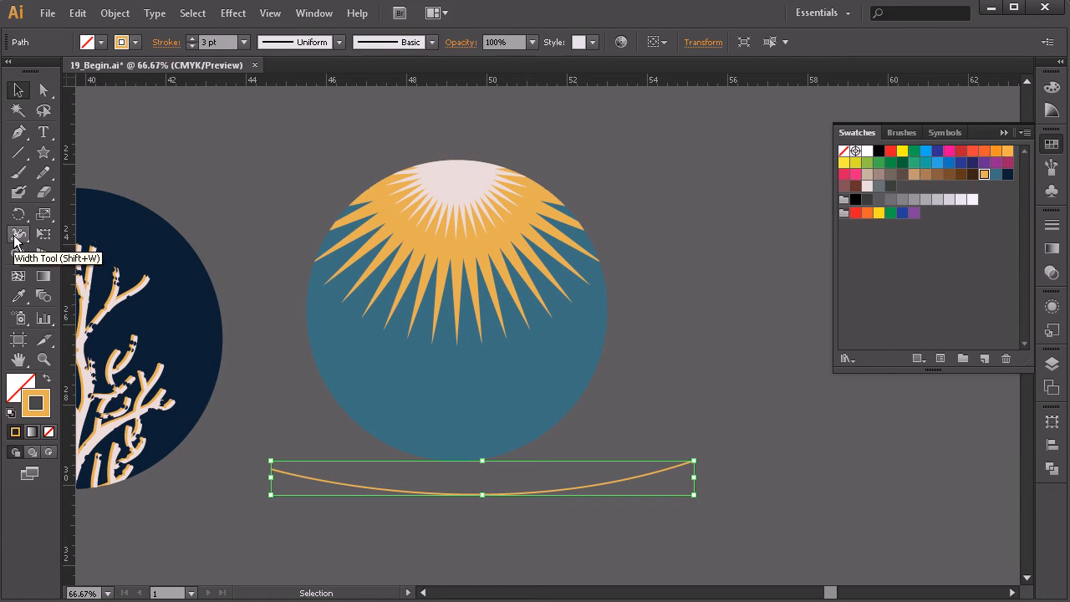
# Distort the curve along its whole length into a jagged wave line with the Wrinkle tool
pyautogui.moveTo(17, 240)
pyautogui.mouseDown()
pyautogui.moveTo(84, 373)
pyautogui.moveTo(58, 376)
pyautogui.moveTo(76, 381)
pyautogui.mouseUp()
pyautogui.moveTo(287, 490)
pyautogui.mouseDown()
pyautogui.moveTo(295, 448)
pyautogui.moveTo(326, 456)
pyautogui.moveTo(339, 489)
pyautogui.moveTo(374, 484)
pyautogui.moveTo(431, 508)
pyautogui.moveTo(468, 482)
pyautogui.moveTo(476, 505)
pyautogui.moveTo(529, 469)
pyautogui.moveTo(536, 493)
pyautogui.moveTo(560, 475)
pyautogui.moveTo(596, 475)
pyautogui.moveTo(642, 498)
pyautogui.moveTo(657, 480)
pyautogui.moveTo(672, 487)
pyautogui.moveTo(681, 462)
pyautogui.mouseUp()
pyautogui.moveTo(602, 477)
pyautogui.mouseDown()
pyautogui.moveTo(616, 494)
pyautogui.moveTo(495, 515)
pyautogui.moveTo(449, 483)
pyautogui.moveTo(318, 496)
pyautogui.moveTo(411, 474)
pyautogui.moveTo(479, 519)
pyautogui.moveTo(543, 499)
pyautogui.moveTo(510, 489)
pyautogui.moveTo(493, 506)
pyautogui.moveTo(451, 481)
pyautogui.moveTo(334, 477)
pyautogui.moveTo(270, 461)
pyautogui.moveTo(281, 485)
pyautogui.moveTo(334, 501)
pyautogui.mouseUp()
pyautogui.moveTo(645, 485)
pyautogui.mouseDown()
pyautogui.moveTo(638, 460)
pyautogui.moveTo(685, 485)
pyautogui.moveTo(565, 475)
pyautogui.moveTo(518, 509)
pyautogui.moveTo(597, 490)
pyautogui.moveTo(616, 455)
pyautogui.mouseUp()
# Stretch the jagged line to more than twice its width and position it across the lower half of the teal circle
pyautogui.click(17, 90)
pyautogui.moveTo(699, 461); pyautogui.dragTo(945, 447)
pyautogui.hotkey('ctrl', 'shift', 'a')
pyautogui.moveTo(382, 494); pyautogui.dragTo(589, 344)
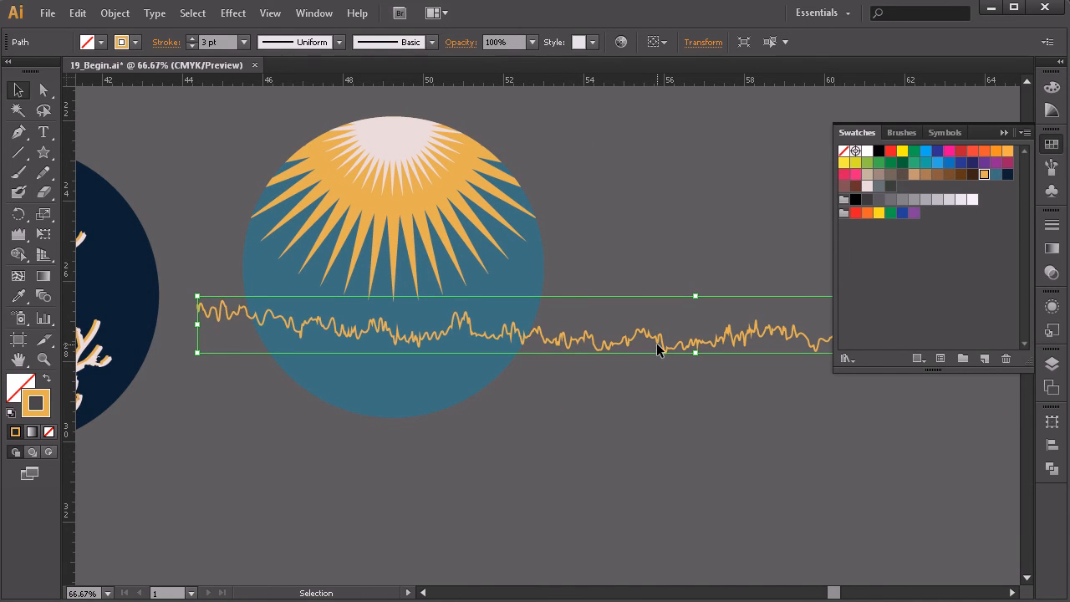
pyautogui.moveTo(495, 335); pyautogui.dragTo(495, 335)
pyautogui.click(717, 424)
pyautogui.moveTo(744, 343); pyautogui.dragTo(492, 357)
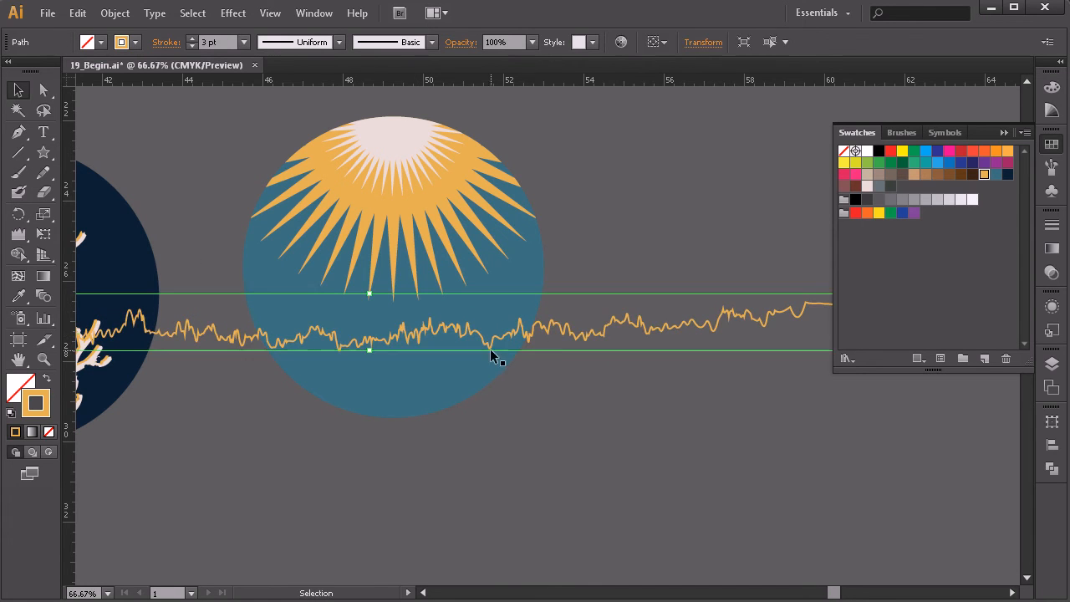
pyautogui.click(602, 401)
pyautogui.moveTo(604, 398); pyautogui.dragTo(638, 408)
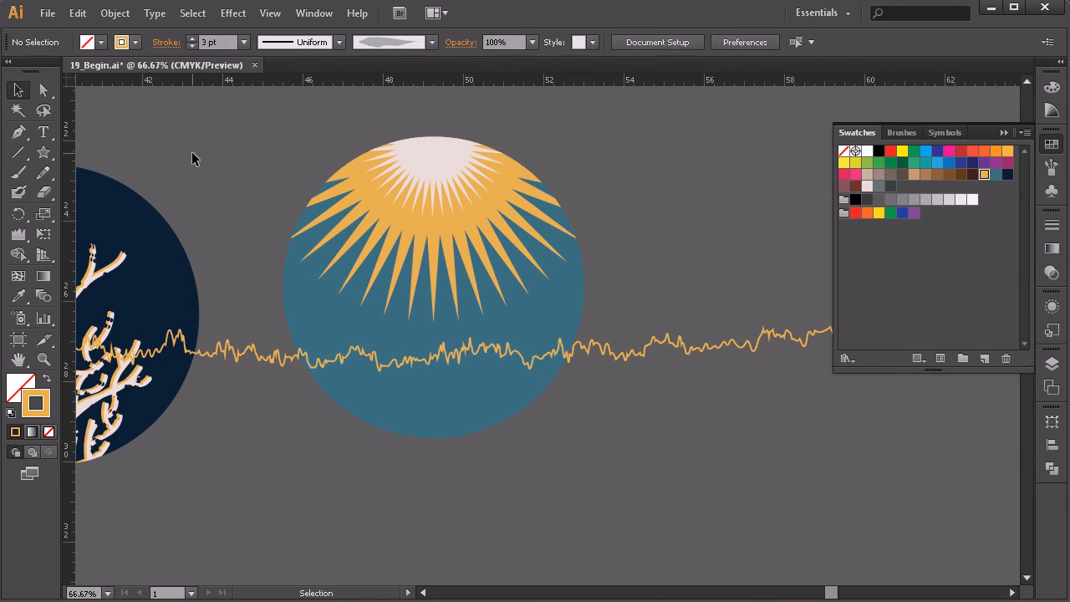
# Make two copies of the jagged line, placing them one below the other under the original
pyautogui.click(266, 363)
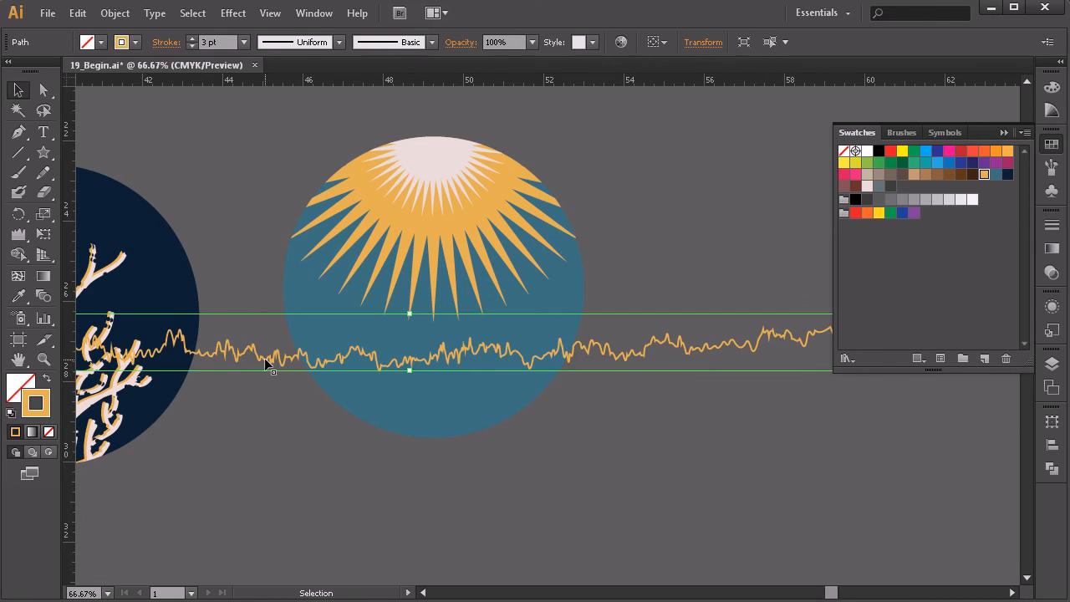
pyautogui.moveTo(245, 352); pyautogui.dragTo(311, 440)
pyautogui.moveTo(411, 427); pyautogui.dragTo(521, 398)
pyautogui.click(552, 456)
pyautogui.click(604, 408)
pyautogui.moveTo(614, 411); pyautogui.dragTo(791, 452)
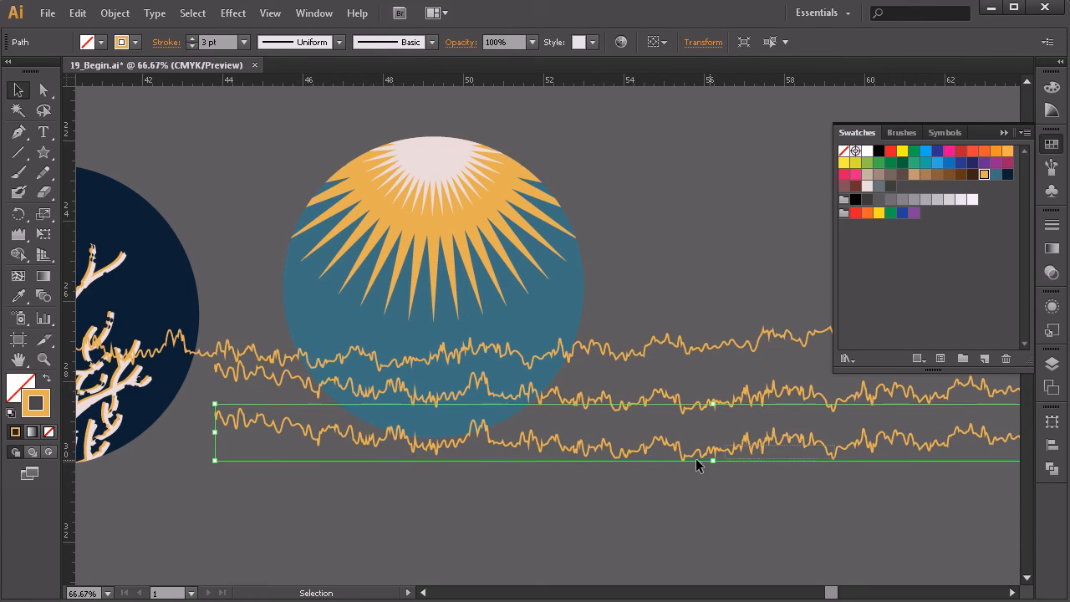
# Shift the lowest jagged line far to the left, rotate it slightly and raise it over the teal circle's lower edge
pyautogui.click(713, 490)
pyautogui.click(712, 456)
pyautogui.moveTo(693, 454)
pyautogui.mouseDown()
pyautogui.moveTo(432, 471)
pyautogui.moveTo(52, 456)
pyautogui.moveTo(120, 454)
pyautogui.moveTo(177, 477)
pyautogui.mouseUp()
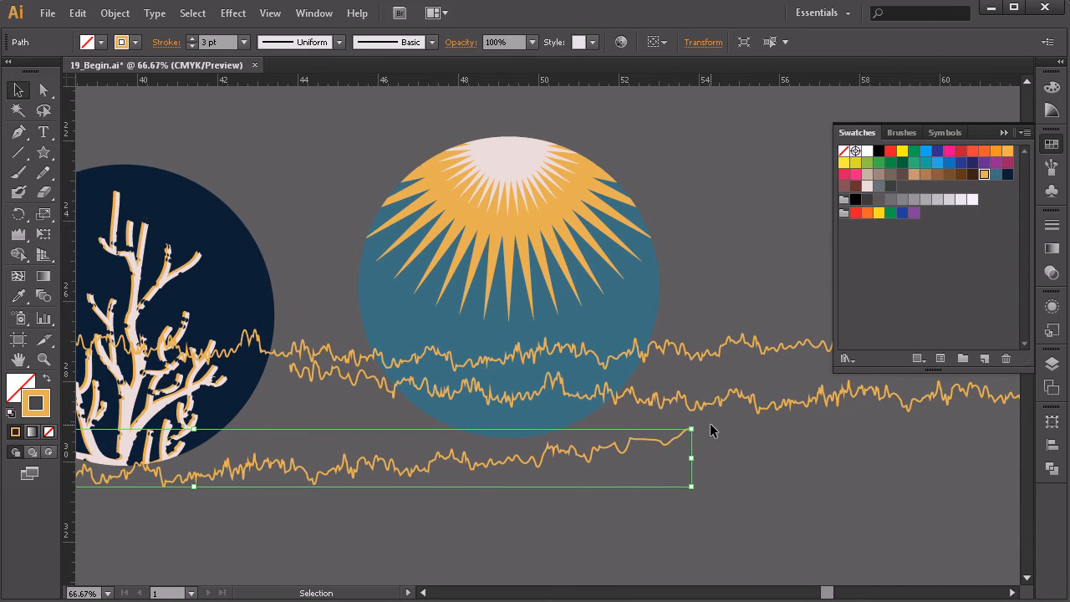
pyautogui.moveTo(699, 425); pyautogui.dragTo(691, 485)
pyautogui.moveTo(554, 497)
pyautogui.mouseDown()
pyautogui.moveTo(507, 413)
pyautogui.moveTo(510, 402)
pyautogui.moveTo(528, 410)
pyautogui.mouseUp()
# Reposition the jagged lines so all three are spaced apart across the teal circle's lower part below the sun rays
pyautogui.moveTo(703, 410); pyautogui.dragTo(713, 403)
pyautogui.moveTo(686, 356); pyautogui.dragTo(693, 342)
pyautogui.click(677, 434)
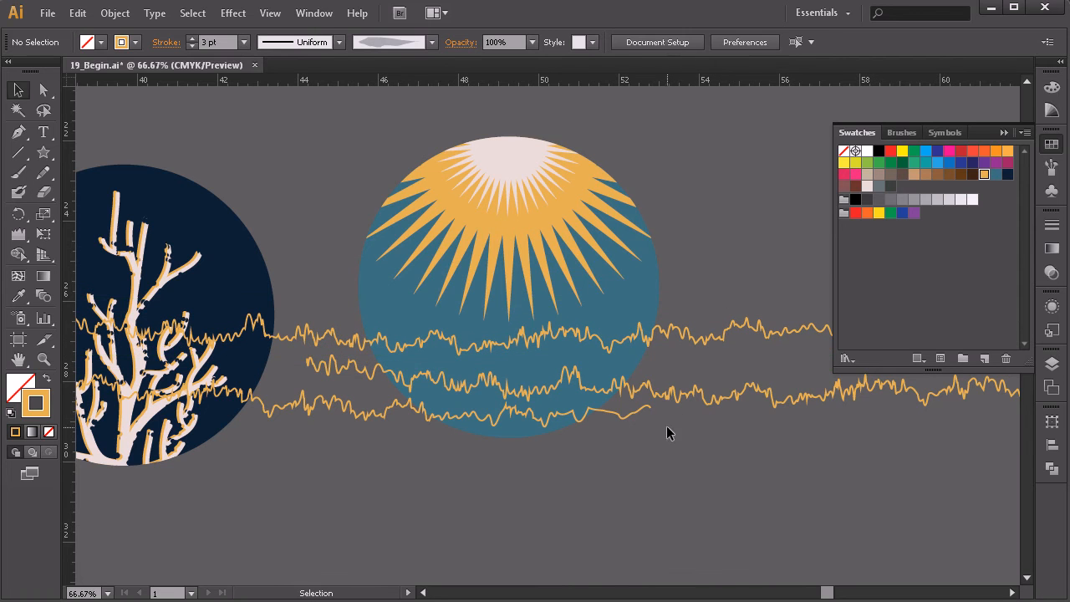
pyautogui.moveTo(674, 400); pyautogui.dragTo(678, 391)
pyautogui.click(654, 463)
pyautogui.moveTo(641, 441)
pyautogui.mouseDown()
pyautogui.moveTo(577, 437)
pyautogui.moveTo(566, 406)
pyautogui.mouseUp()
pyautogui.click(561, 411)
pyautogui.click(560, 412)
pyautogui.click(597, 472)
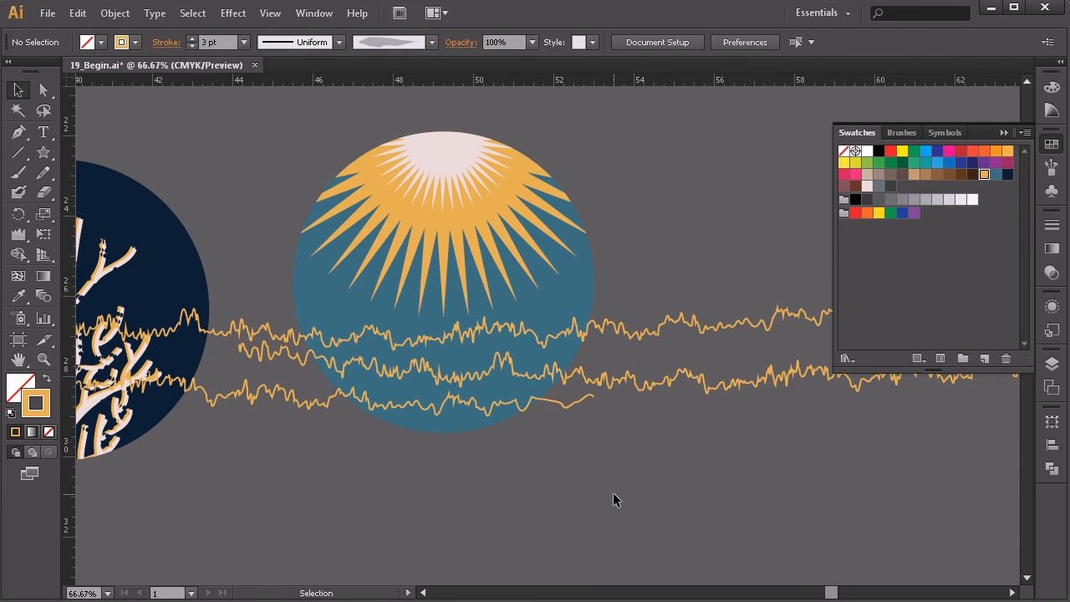
# Select the three jagged lines and convert their strokes to filled outlines with Outline Stroke
pyautogui.press('x')
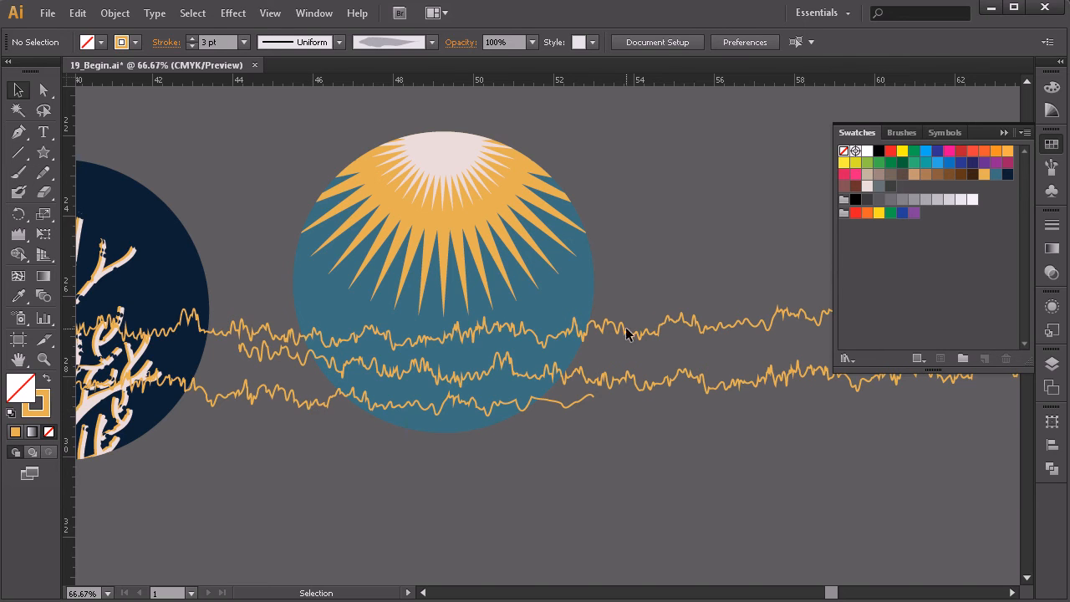
pyautogui.moveTo(664, 307); pyautogui.dragTo(641, 418)
pyautogui.moveTo(564, 405); pyautogui.dragTo(595, 411)
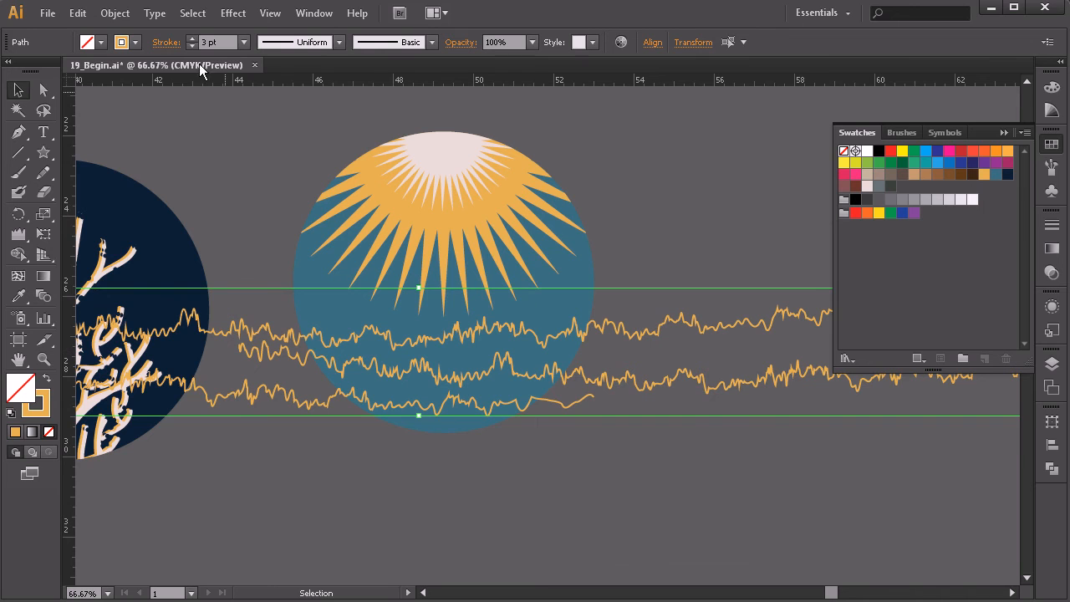
pyautogui.click(114, 12)
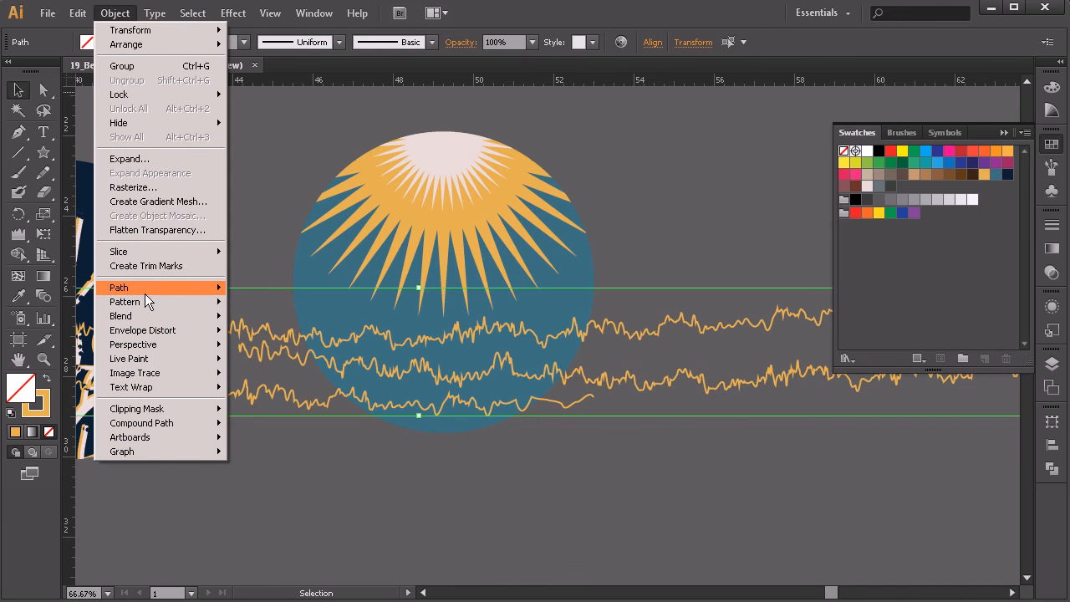
pyautogui.moveTo(145, 294)
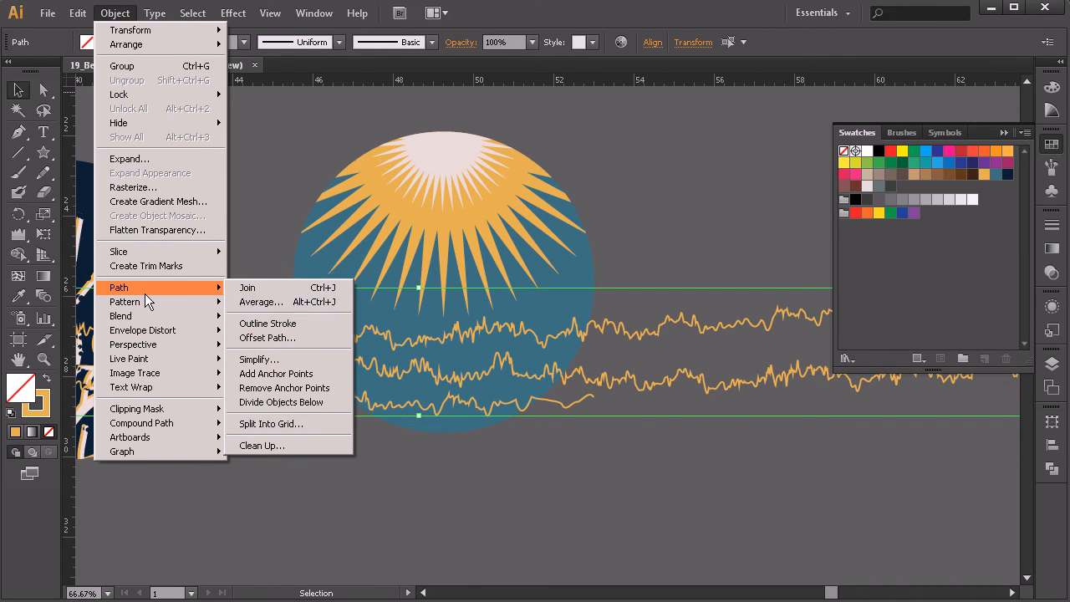
pyautogui.click(292, 323)
pyautogui.click(666, 218)
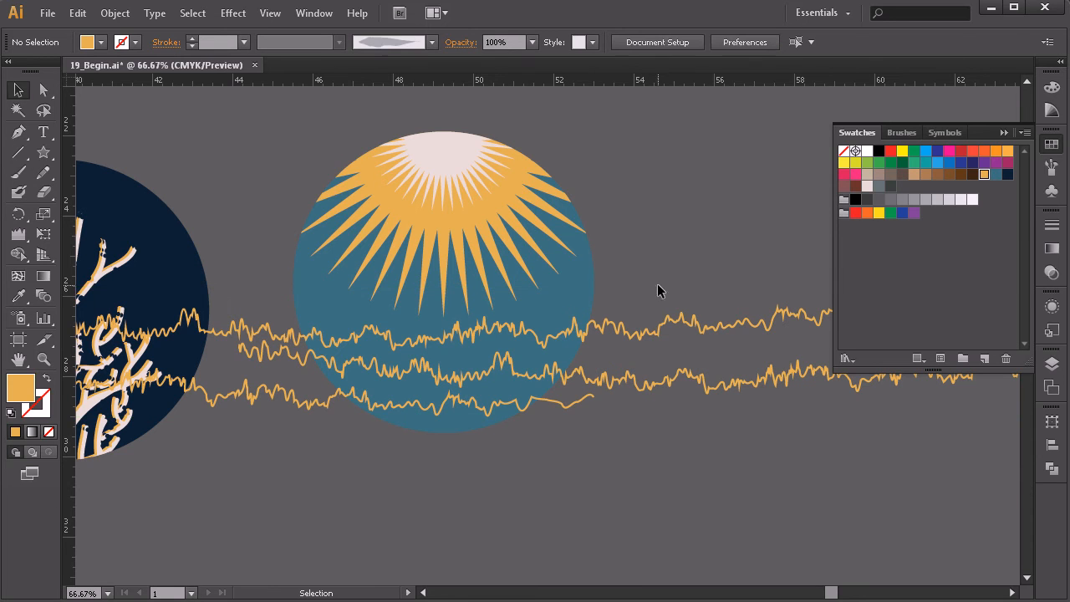
pyautogui.click(621, 374)
pyautogui.click(636, 365)
pyautogui.click(567, 410)
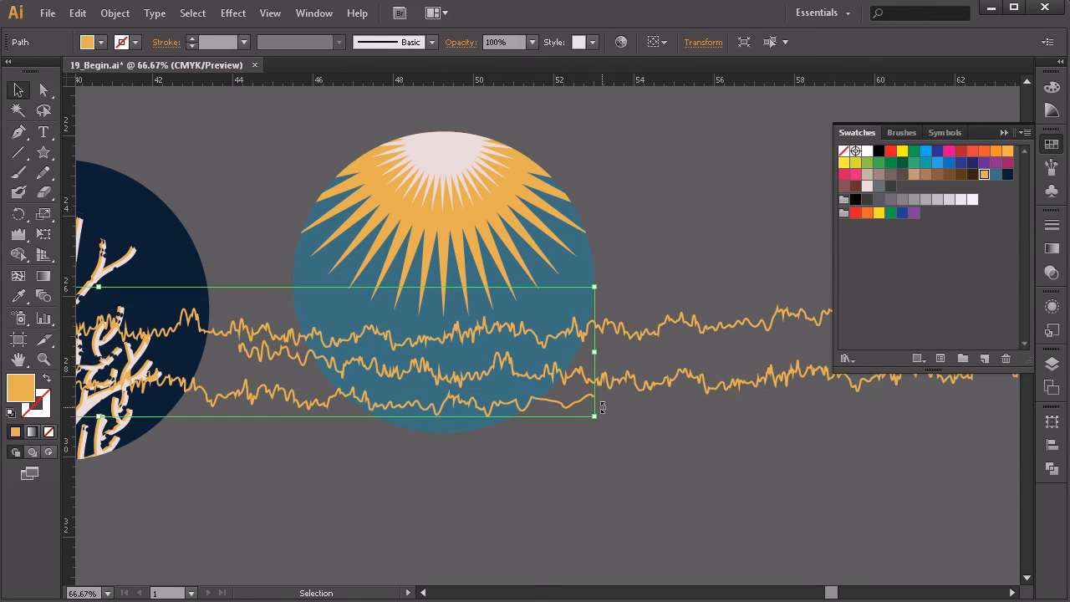
pyautogui.click(650, 231)
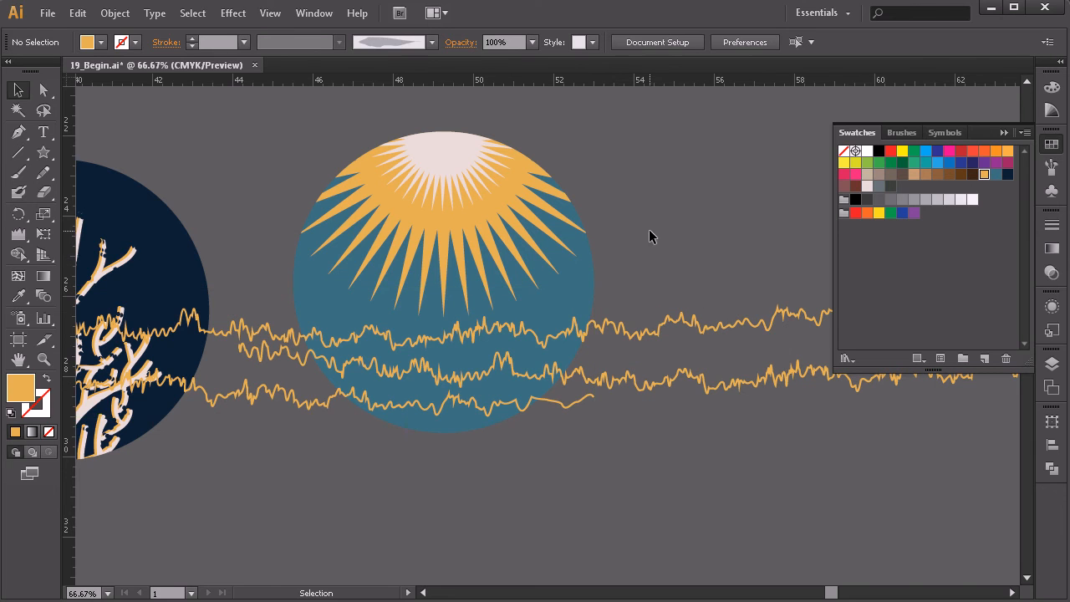
# Select the wave lines with the teal circle and remove the line portions outside the circle using the Shape Builder
pyautogui.moveTo(520, 312); pyautogui.dragTo(527, 373)
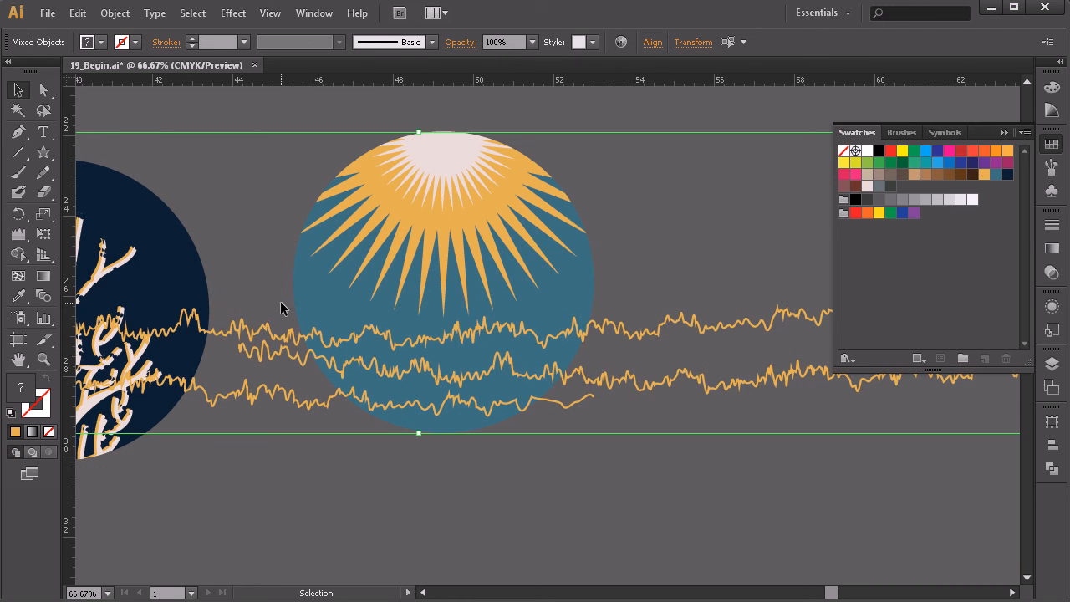
pyautogui.hotkey('shift', 'm')
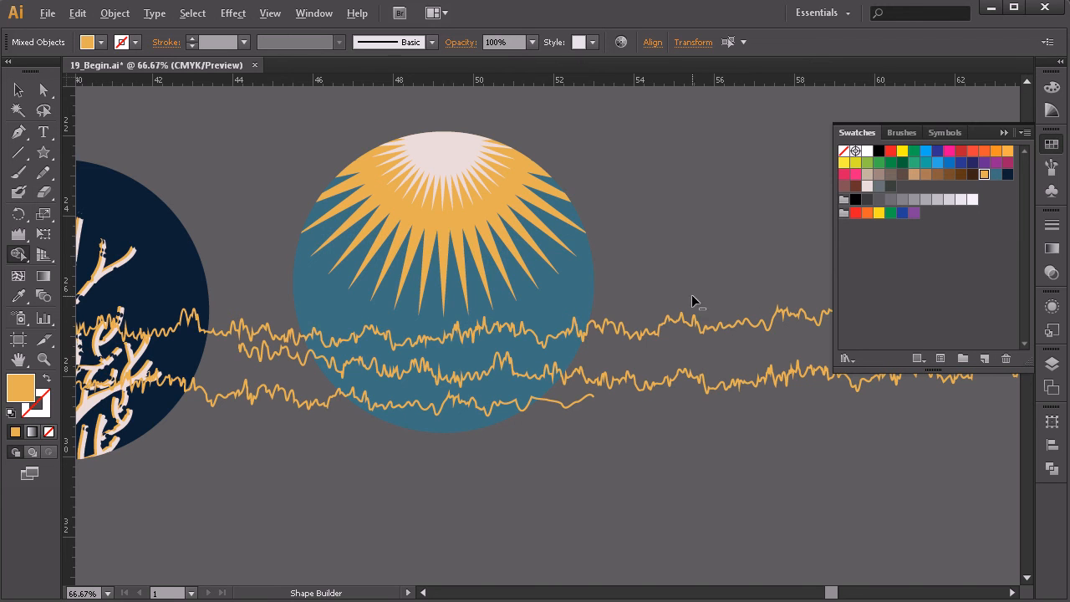
pyautogui.moveTo(638, 306); pyautogui.dragTo(559, 426)
pyautogui.moveTo(255, 292); pyautogui.dragTo(326, 440)
pyautogui.click(18, 90)
pyautogui.click(477, 256)
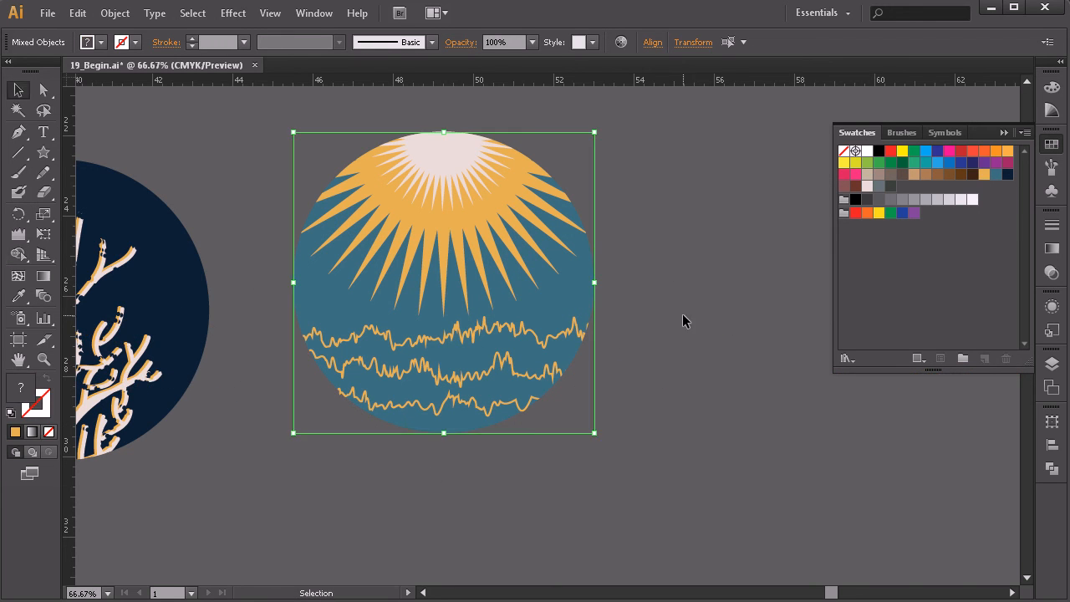
pyautogui.click(731, 324)
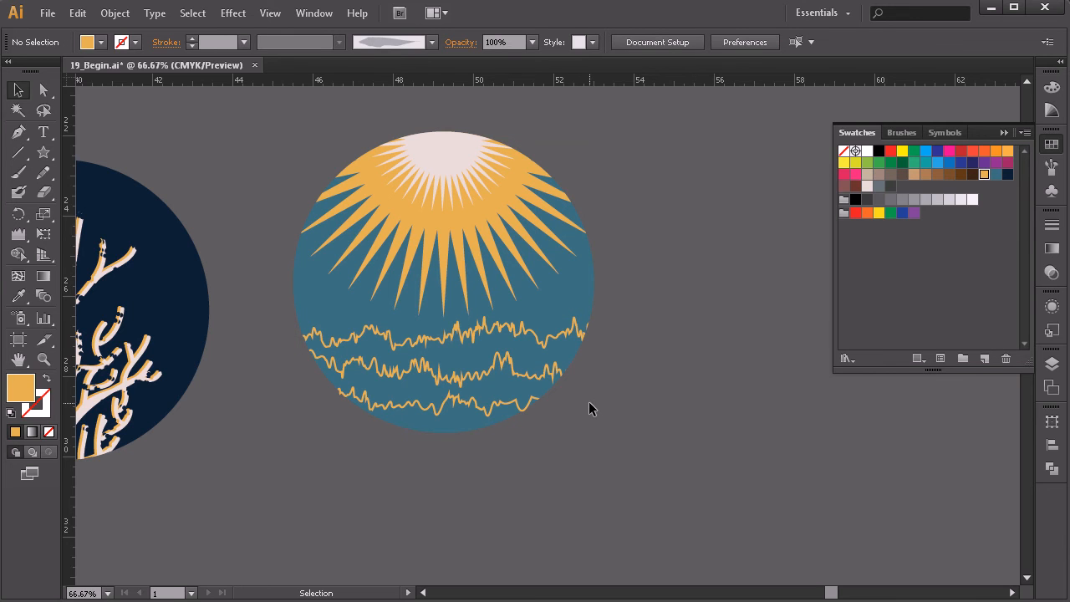
# Duplicate the grouped orange sun and teal circle into the empty space to the right of the finished sun icon
pyautogui.press('space')
pyautogui.moveTo(685, 317); pyautogui.dragTo(491, 381)
pyautogui.moveTo(611, 371); pyautogui.dragTo(575, 374)
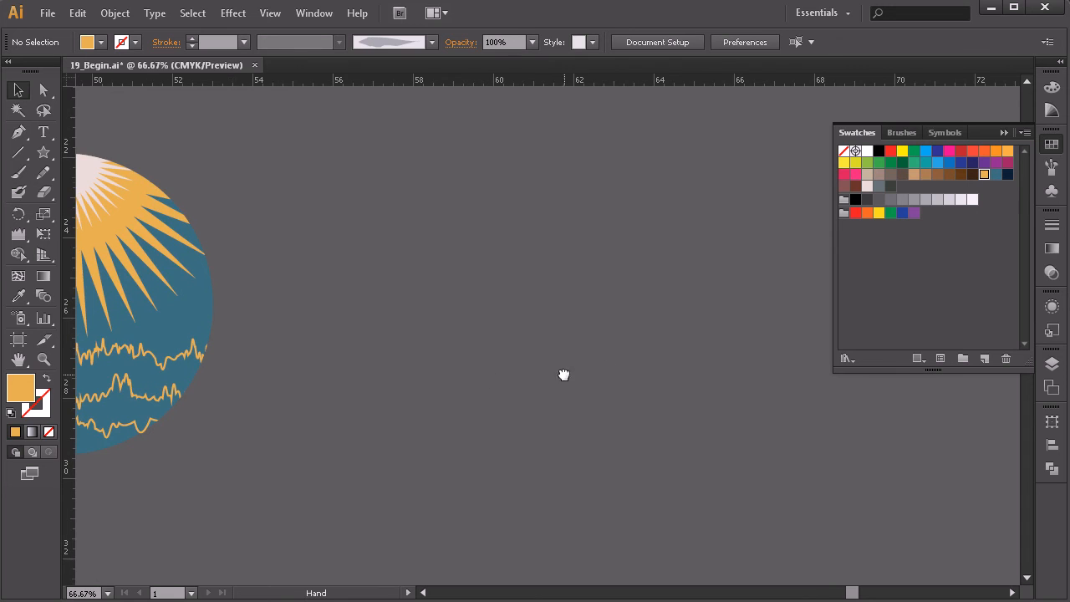
pyautogui.press('space')
pyautogui.moveTo(291, 301); pyautogui.dragTo(593, 299)
pyautogui.moveTo(485, 334); pyautogui.dragTo(818, 331)
pyautogui.press('space')
pyautogui.moveTo(787, 429); pyautogui.dragTo(621, 427)
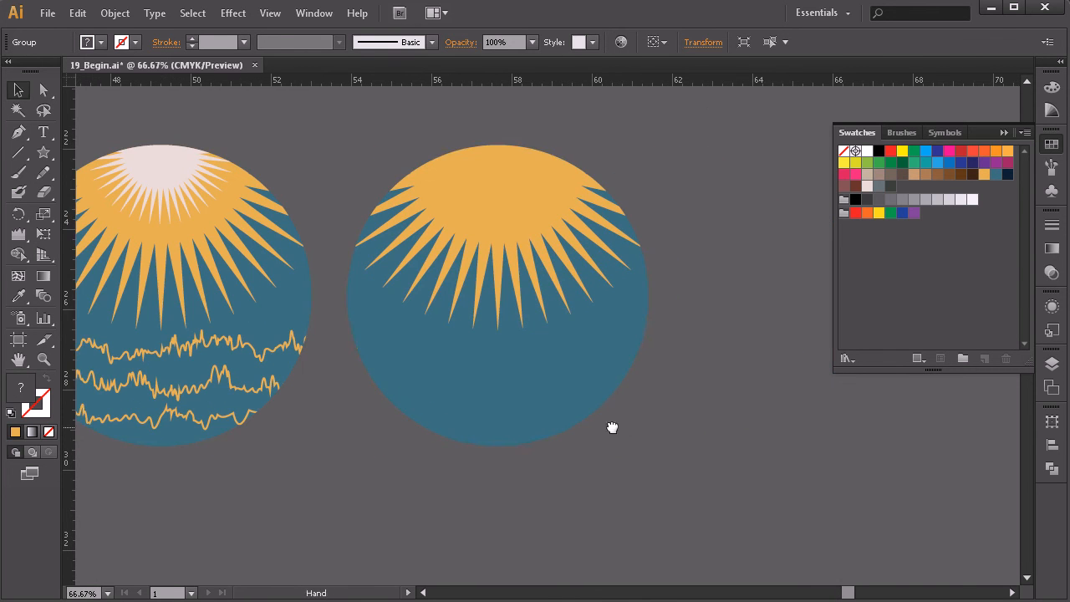
# Ungroup the duplicate, delete its orange sun and move the remaining plain teal circle slightly to the right
pyautogui.hotkey('ctrl', 'shift', 'g')
pyautogui.click(655, 224)
pyautogui.click(627, 215)
pyautogui.press('Delete')
pyautogui.moveTo(499, 284); pyautogui.dragTo(534, 293)
pyautogui.click(759, 396)
pyautogui.press('space')
pyautogui.moveTo(722, 312); pyautogui.dragTo(710, 354)
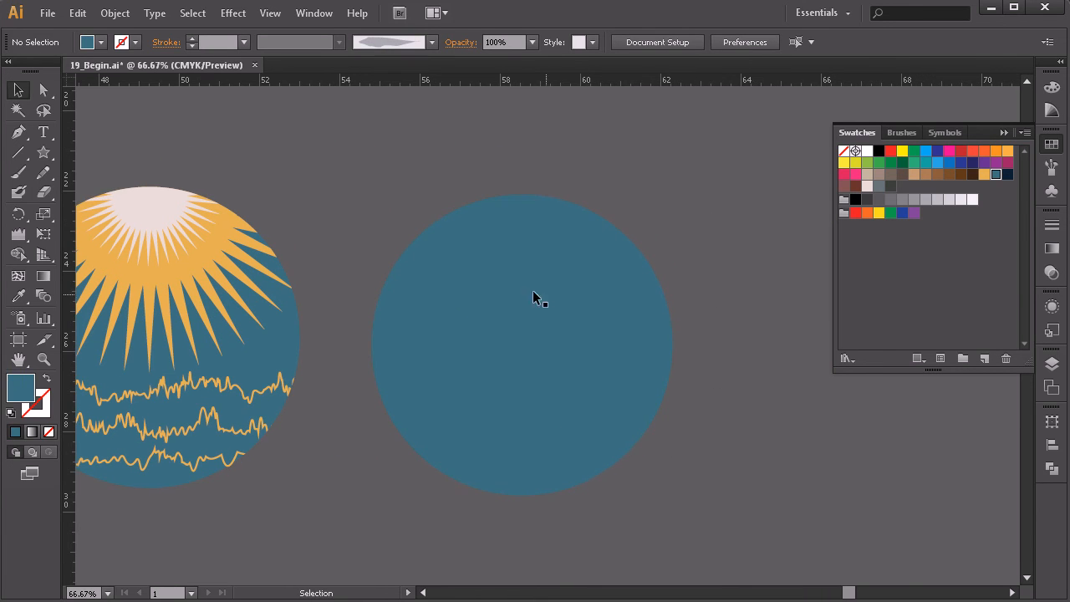
# Fill the plain teal circle with the pale pink swatch used for the sun's centre
pyautogui.click(542, 306)
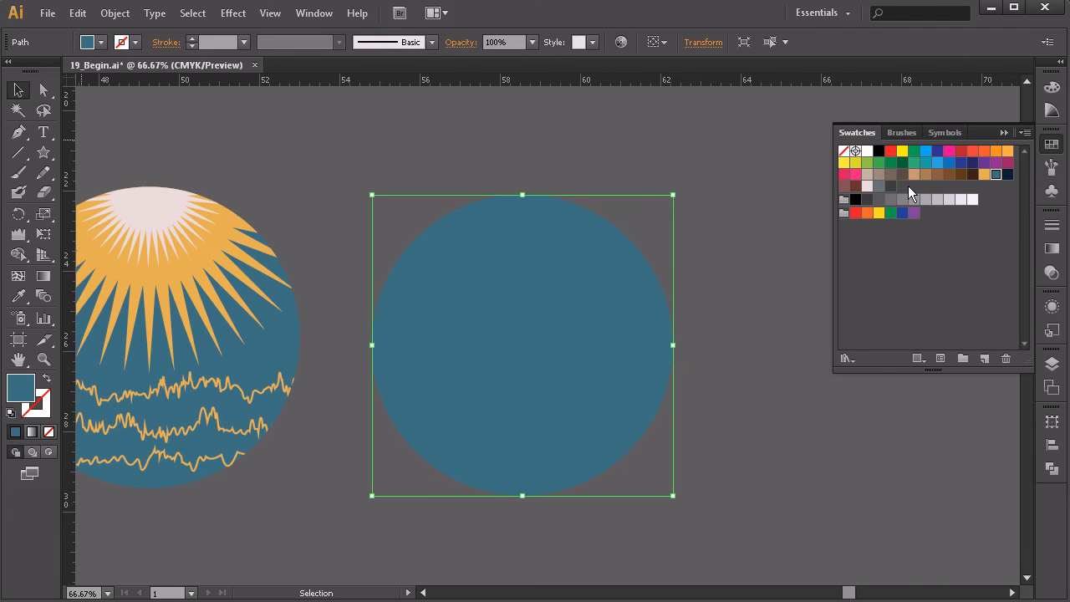
pyautogui.click(866, 188)
pyautogui.click(721, 289)
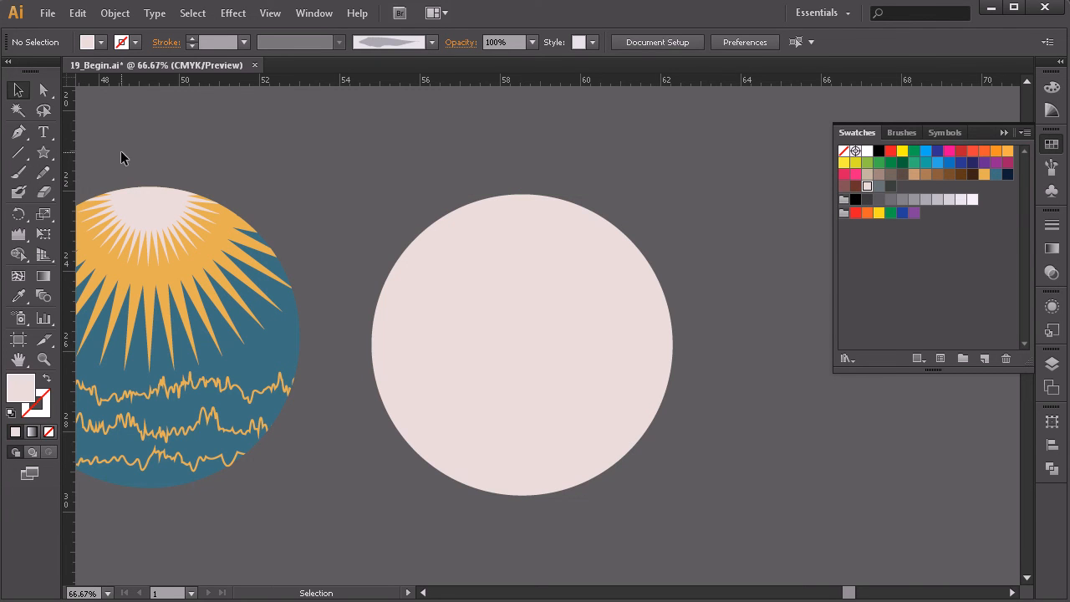
# Draw a closed backpack body with the Pen tool beside the pale circle, about 5 in wide and 6 in tall, with rounded corners
pyautogui.click(18, 141)
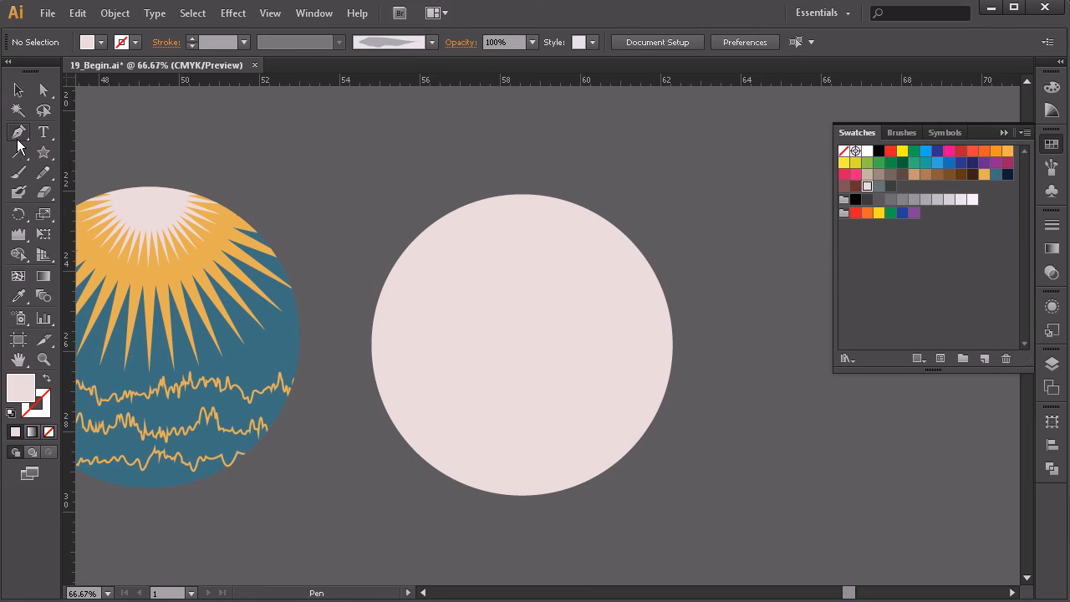
pyautogui.moveTo(525, 285); pyautogui.dragTo(263, 283)
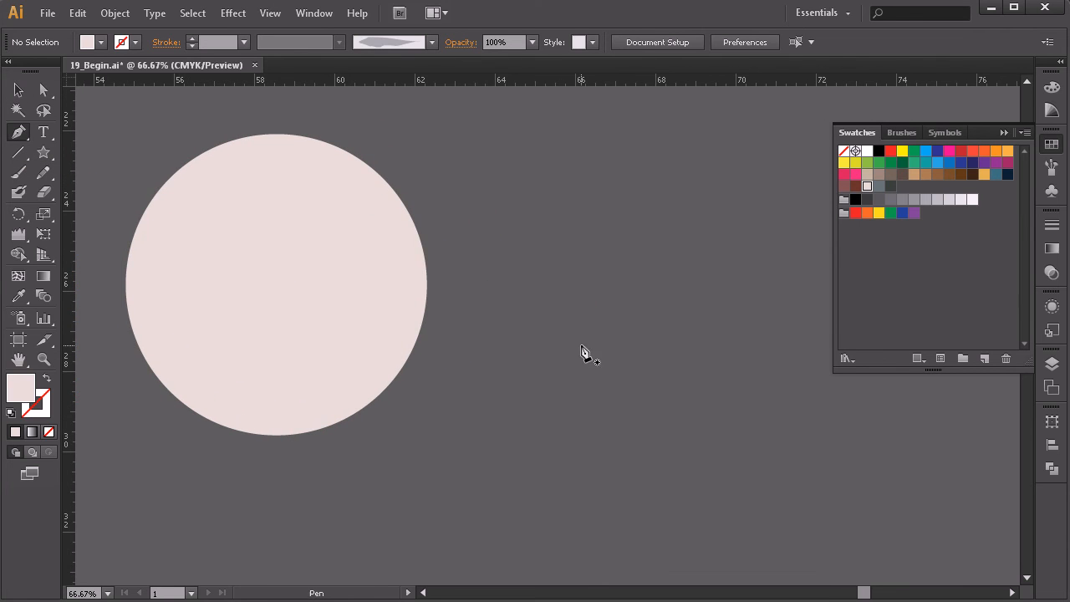
pyautogui.click(571, 430)
pyautogui.moveTo(579, 208); pyautogui.dragTo(631, 205)
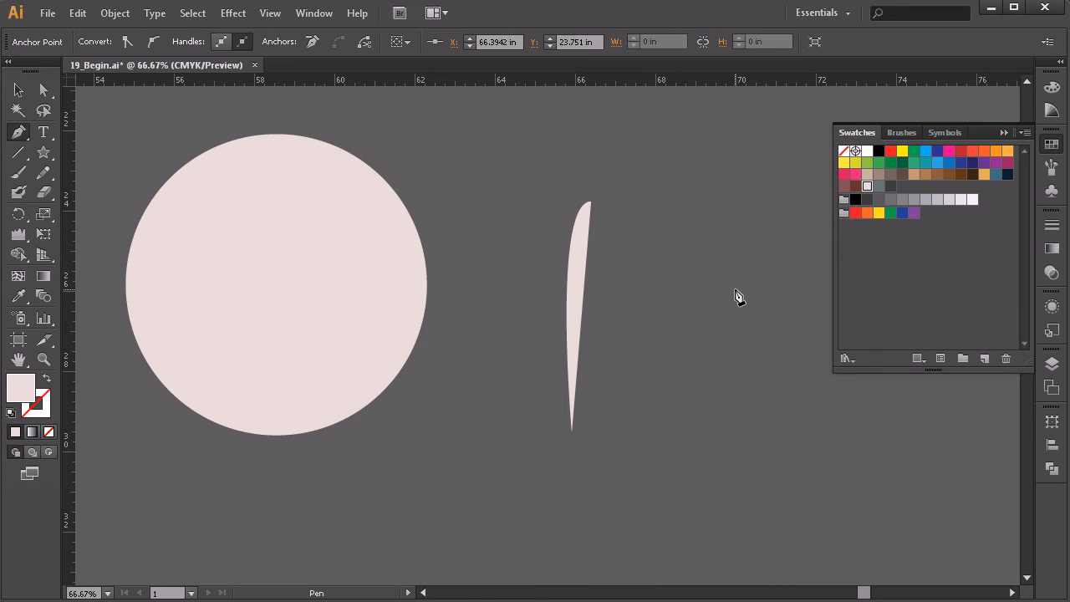
pyautogui.moveTo(769, 285); pyautogui.dragTo(775, 420)
pyautogui.keyDown('ctrl'); pyautogui.click(759, 443); pyautogui.keyUp('ctrl')
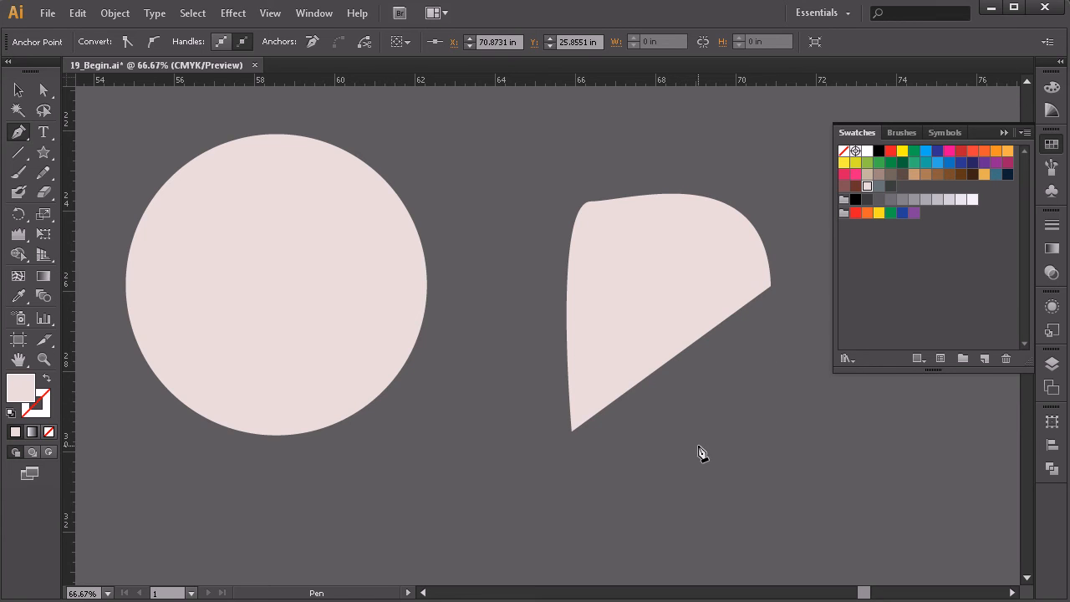
pyautogui.moveTo(575, 441); pyautogui.dragTo(449, 418)
pyautogui.press('ctrl')
pyautogui.hotkey('ctrl', 'z')
pyautogui.moveTo(752, 428); pyautogui.dragTo(726, 431)
pyautogui.click(572, 433)
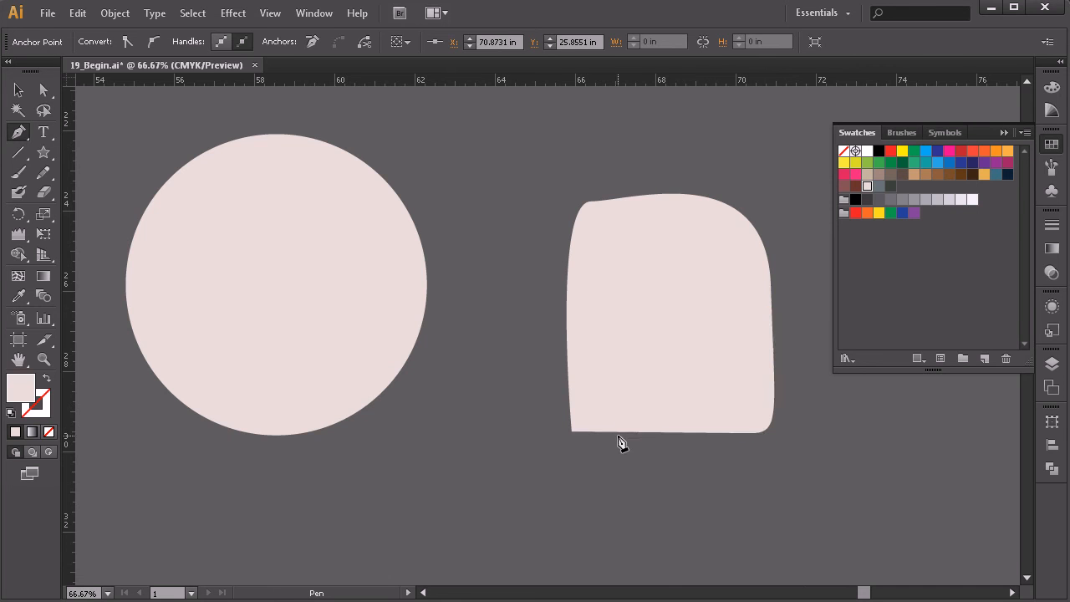
pyautogui.moveTo(574, 437); pyautogui.dragTo(567, 396)
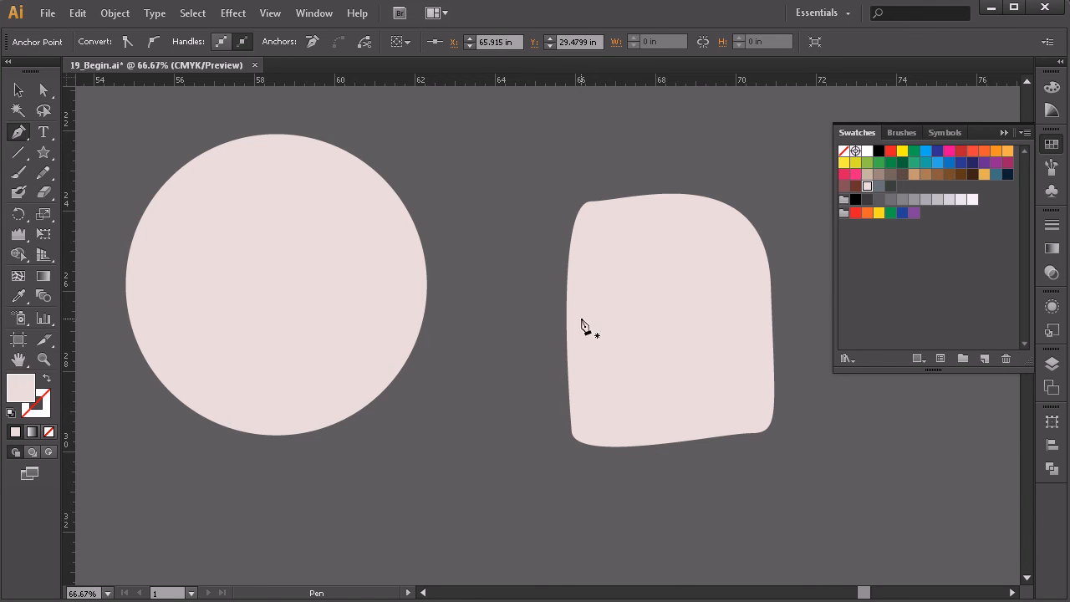
# Smooth the upper-left corner of the backpack body with the Convert Anchor Point tool
pyautogui.moveTo(19, 132); pyautogui.dragTo(113, 191)
pyautogui.click(591, 203)
pyautogui.moveTo(591, 203); pyautogui.dragTo(645, 196)
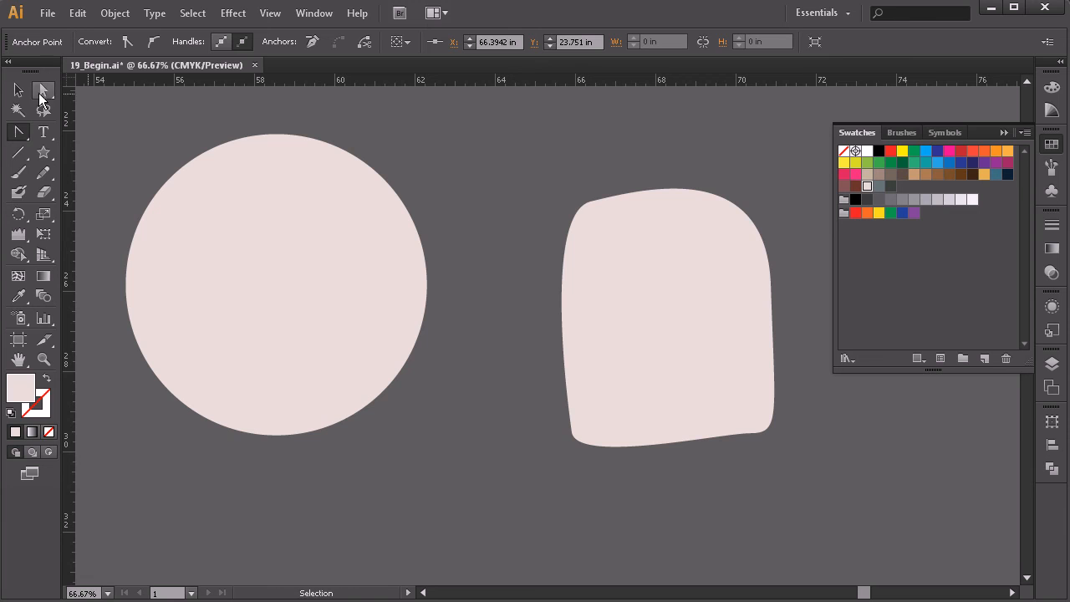
# Paint two thick strap loops on the backpack's upper corners with the Blob Brush, merging them with its body
pyautogui.click(24, 193)
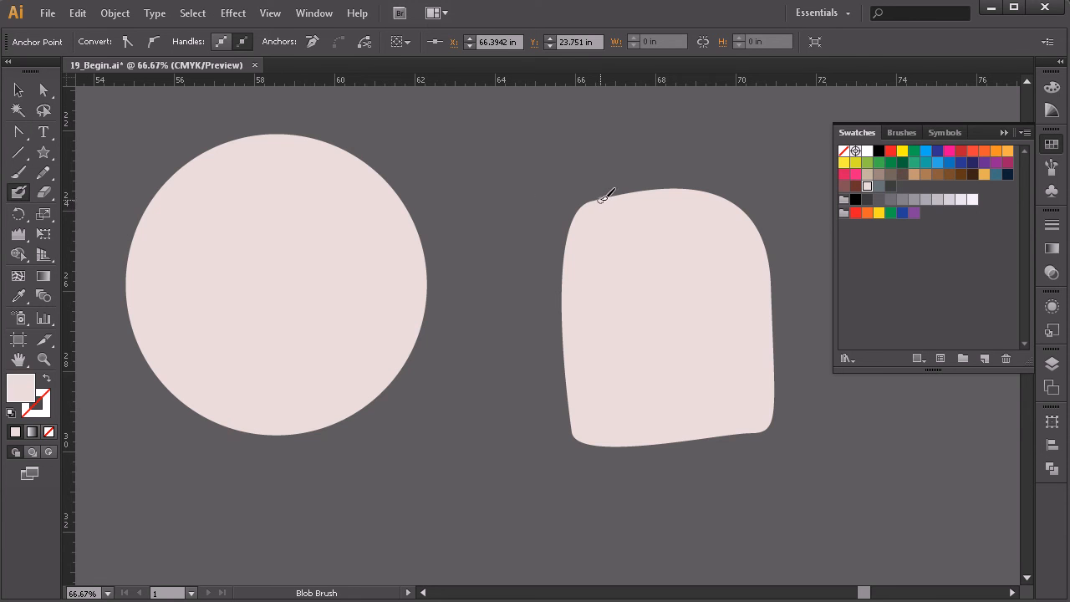
pyautogui.moveTo(610, 199)
pyautogui.mouseDown()
pyautogui.moveTo(600, 179)
pyautogui.moveTo(576, 227)
pyautogui.moveTo(574, 186)
pyautogui.moveTo(600, 179)
pyautogui.moveTo(611, 199)
pyautogui.moveTo(610, 182)
pyautogui.moveTo(573, 173)
pyautogui.moveTo(570, 188)
pyautogui.mouseUp()
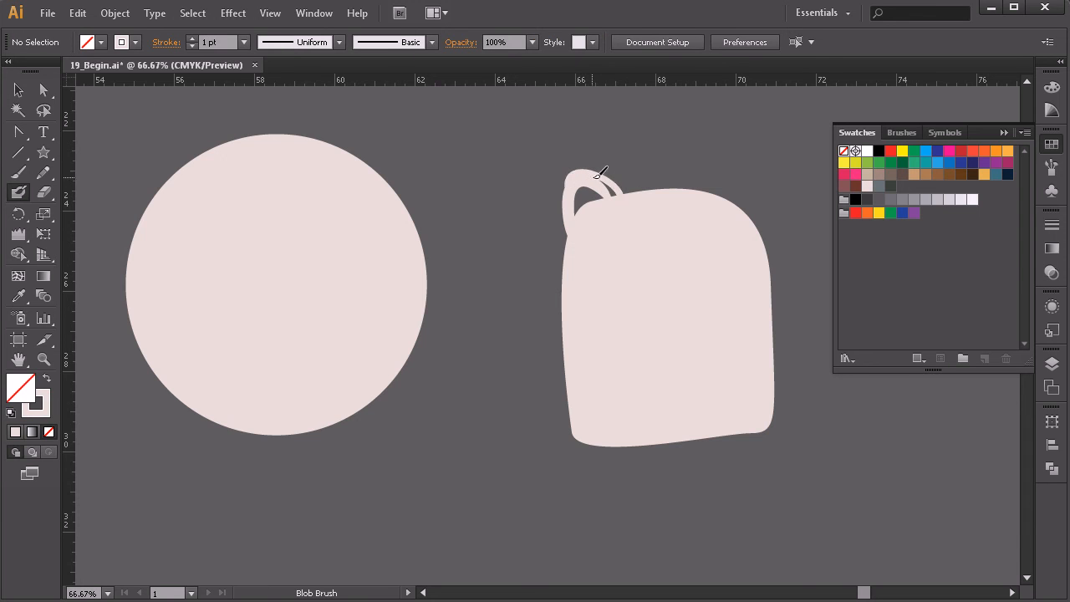
pyautogui.moveTo(634, 205)
pyautogui.mouseDown()
pyautogui.moveTo(616, 175)
pyautogui.moveTo(589, 168)
pyautogui.moveTo(569, 184)
pyautogui.moveTo(565, 236)
pyautogui.mouseUp()
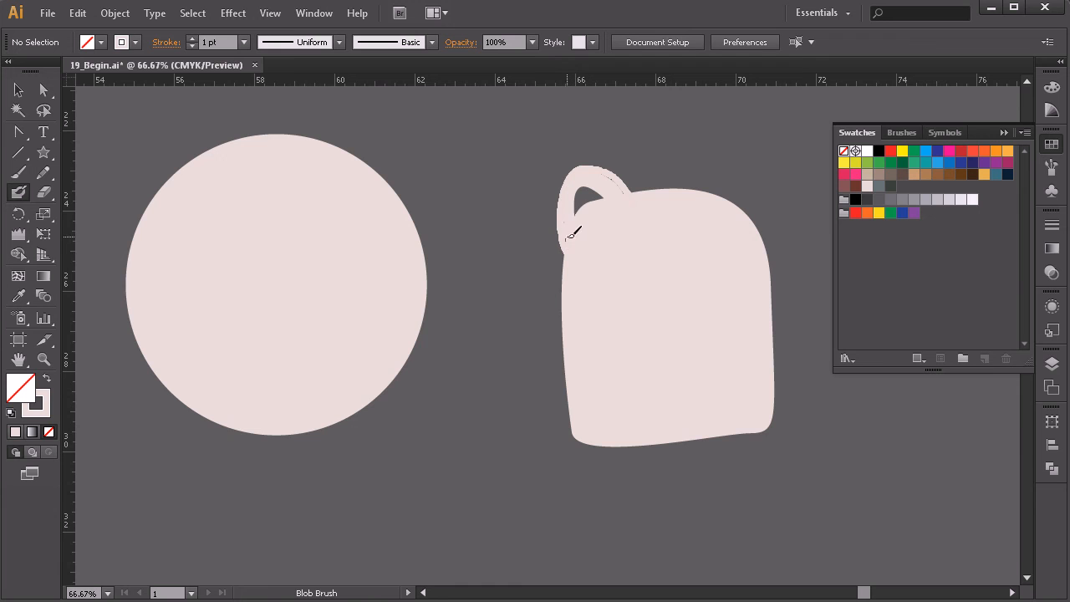
pyautogui.moveTo(567, 216); pyautogui.dragTo(573, 239)
pyautogui.moveTo(697, 194)
pyautogui.mouseDown()
pyautogui.moveTo(714, 160)
pyautogui.moveTo(730, 166)
pyautogui.moveTo(731, 194)
pyautogui.moveTo(725, 164)
pyautogui.moveTo(699, 184)
pyautogui.moveTo(726, 175)
pyautogui.moveTo(729, 202)
pyautogui.moveTo(721, 168)
pyautogui.moveTo(691, 192)
pyautogui.moveTo(720, 160)
pyautogui.moveTo(684, 188)
pyautogui.moveTo(712, 161)
pyautogui.moveTo(689, 184)
pyautogui.moveTo(689, 203)
pyautogui.moveTo(720, 175)
pyautogui.moveTo(701, 173)
pyautogui.moveTo(686, 199)
pyautogui.moveTo(742, 170)
pyautogui.moveTo(730, 171)
pyautogui.moveTo(733, 209)
pyautogui.moveTo(731, 166)
pyautogui.moveTo(737, 179)
pyautogui.moveTo(738, 203)
pyautogui.moveTo(713, 160)
pyautogui.moveTo(728, 158)
pyautogui.moveTo(734, 206)
pyautogui.moveTo(719, 166)
pyautogui.moveTo(700, 164)
pyautogui.moveTo(729, 160)
pyautogui.moveTo(722, 228)
pyautogui.mouseUp()
pyautogui.moveTo(577, 170)
pyautogui.mouseDown()
pyautogui.moveTo(561, 205)
pyautogui.moveTo(569, 292)
pyautogui.mouseUp()
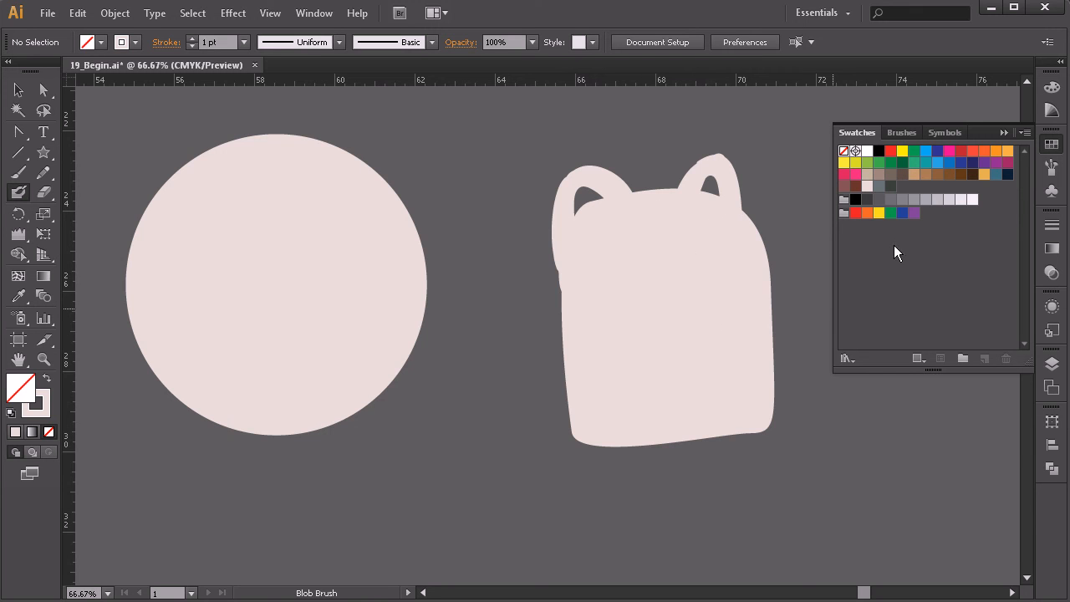
# Fill the merged backpack shape with the orange-yellow swatch used for the sun
pyautogui.click(18, 89)
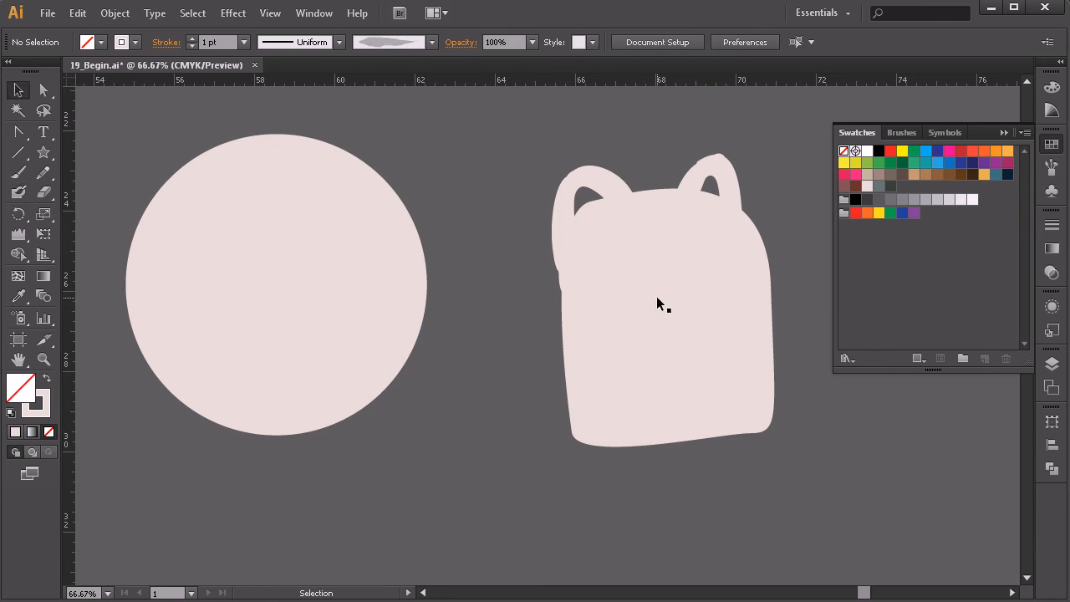
pyautogui.click(677, 302)
pyautogui.click(984, 175)
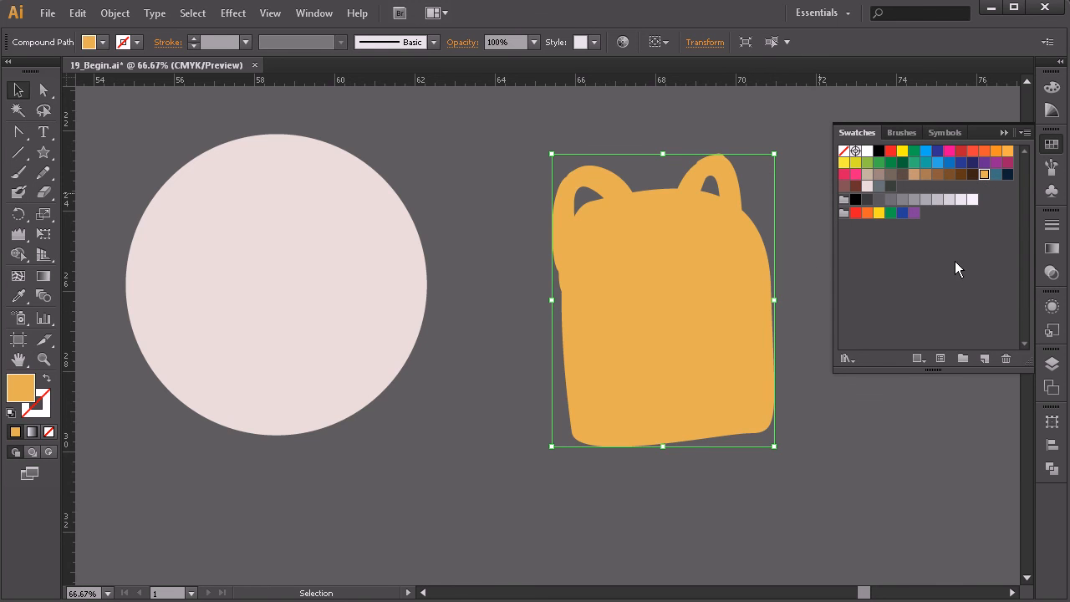
pyautogui.click(815, 436)
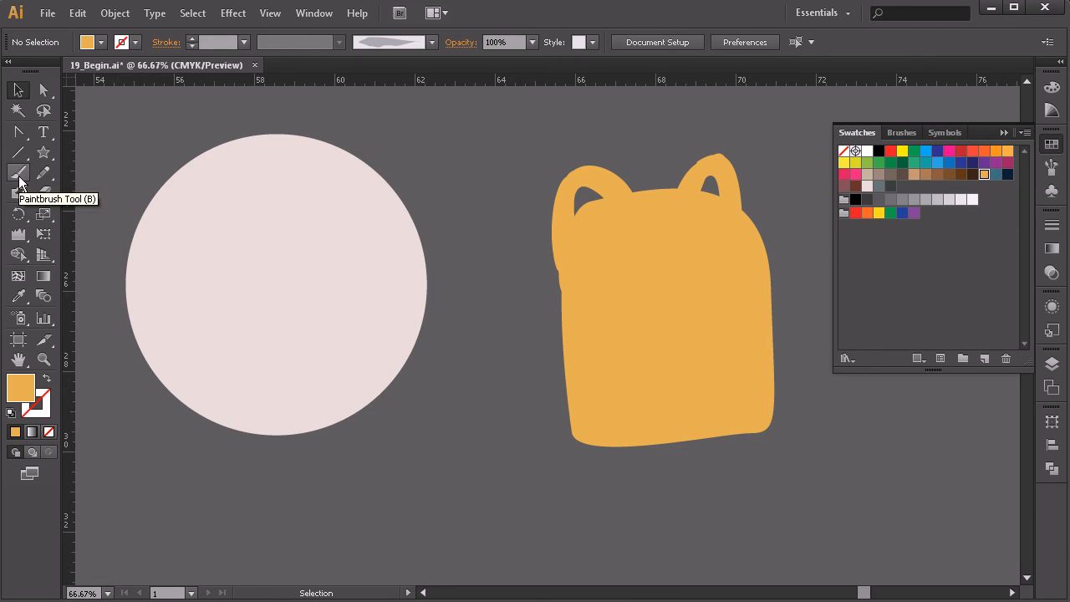
# Darken the backpack's fill to the golden brown #ba8e42
pyautogui.moveTo(18, 132); pyautogui.dragTo(106, 134)
pyautogui.press('v')
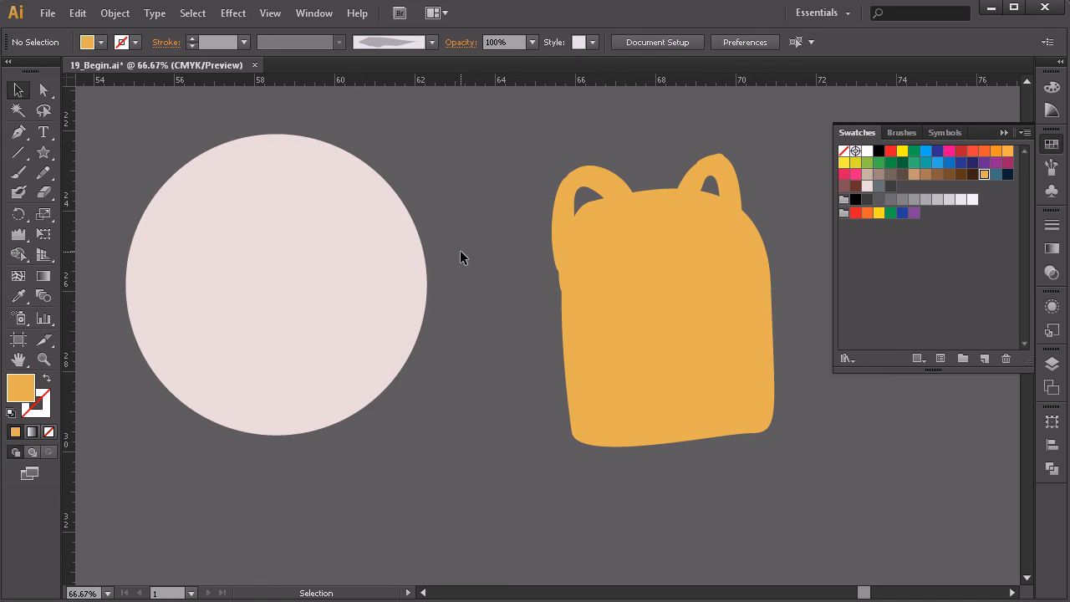
pyautogui.click(698, 269)
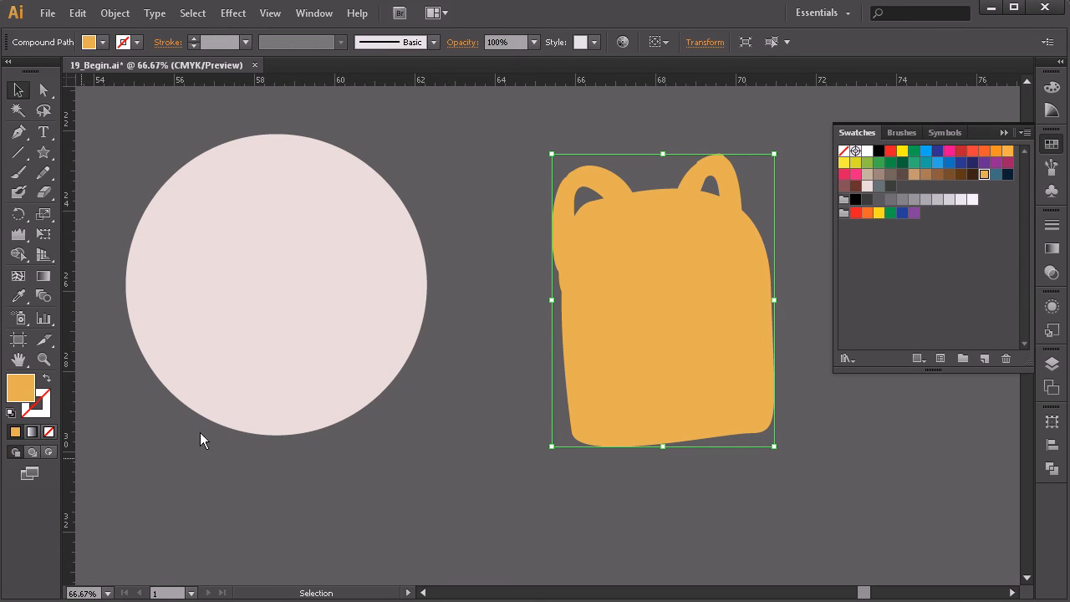
pyautogui.doubleClick(21, 387)
pyautogui.click(740, 237)
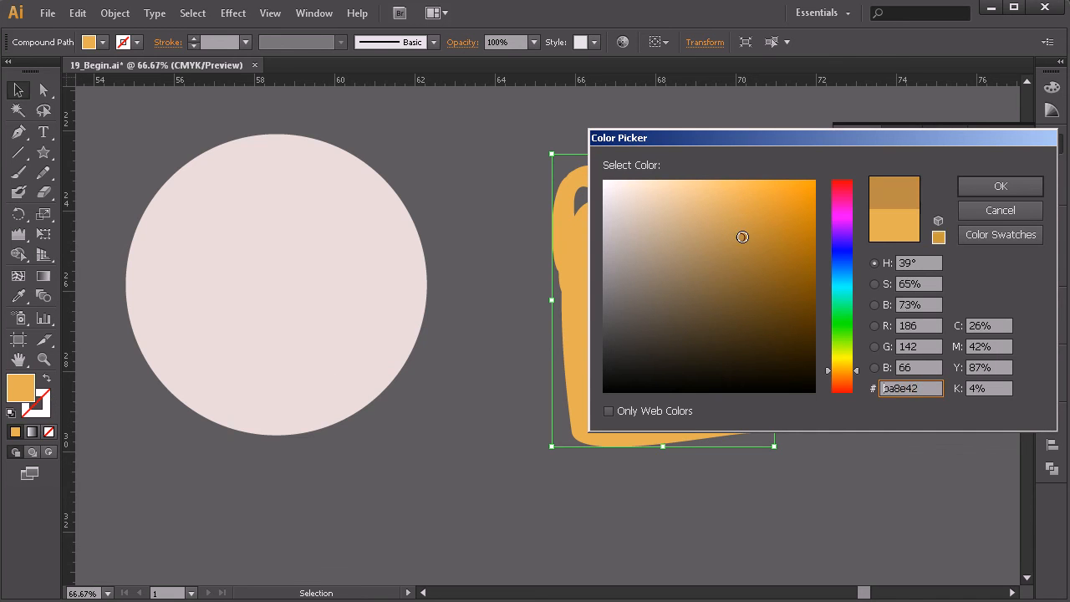
pyautogui.click(1000, 186)
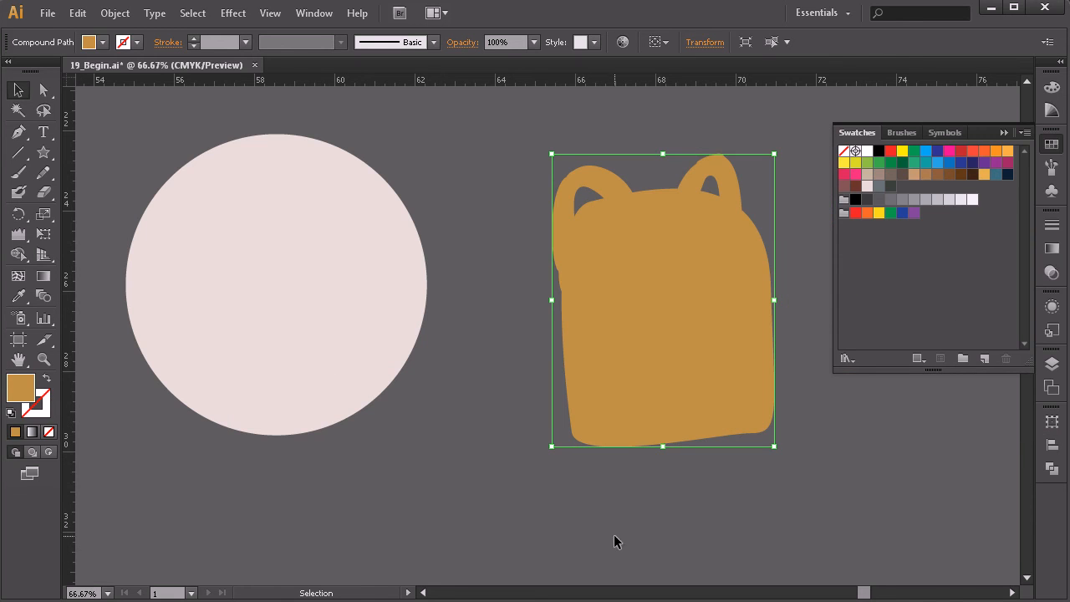
# Draw a half-moon flap across the middle of the backpack with the Pen tool and fill it with the light orange swatch
pyautogui.click(20, 136)
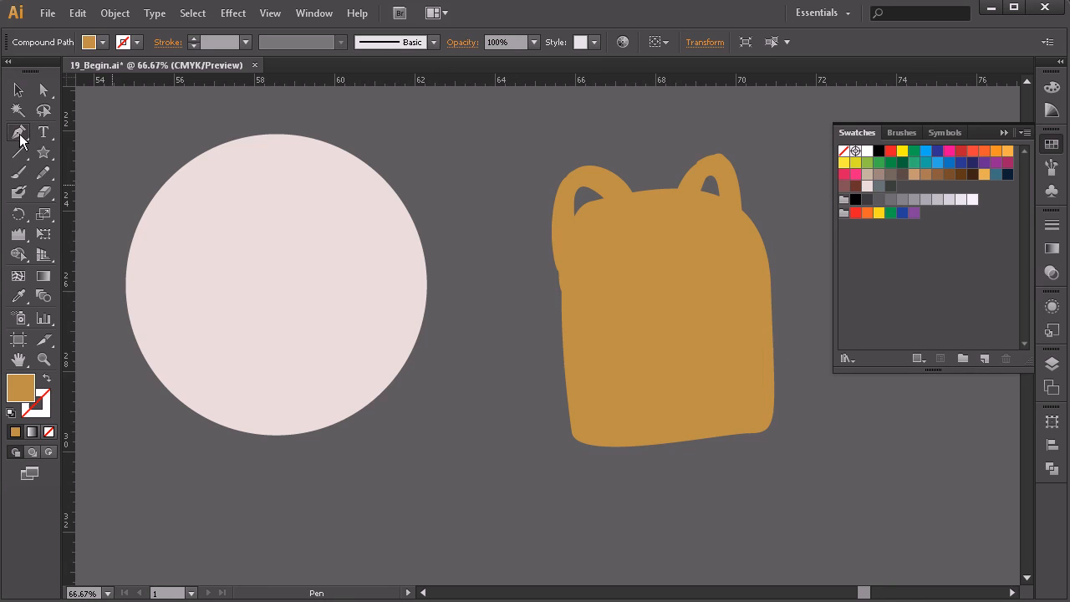
pyautogui.click(615, 285)
pyautogui.moveTo(765, 277); pyautogui.dragTo(799, 300)
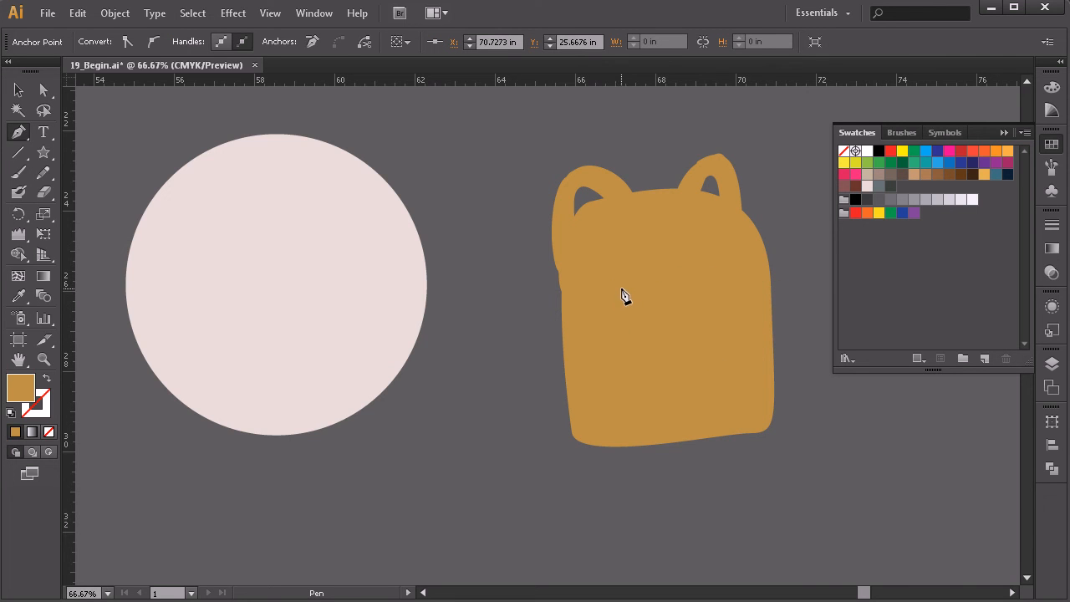
pyautogui.moveTo(604, 310); pyautogui.dragTo(557, 210)
pyautogui.click(984, 174)
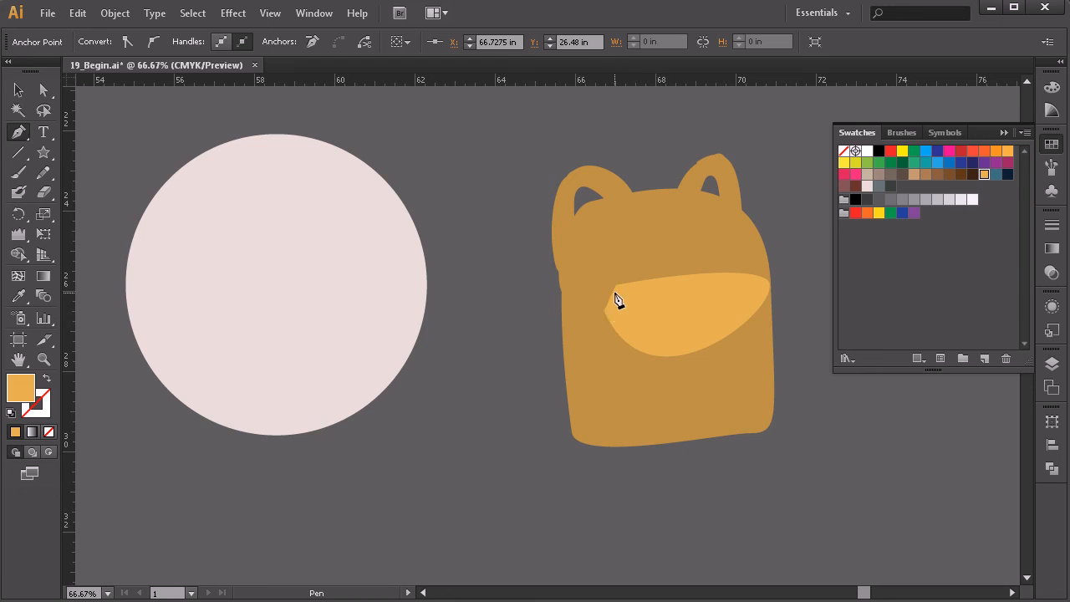
pyautogui.moveTo(615, 285); pyautogui.dragTo(646, 284)
# Draw a dome-shaped opening above the flap with the Pen tool and fill it with dark brown #7f5e2e
pyautogui.click(599, 295)
pyautogui.moveTo(625, 220); pyautogui.dragTo(671, 222)
pyautogui.moveTo(765, 284); pyautogui.dragTo(767, 400)
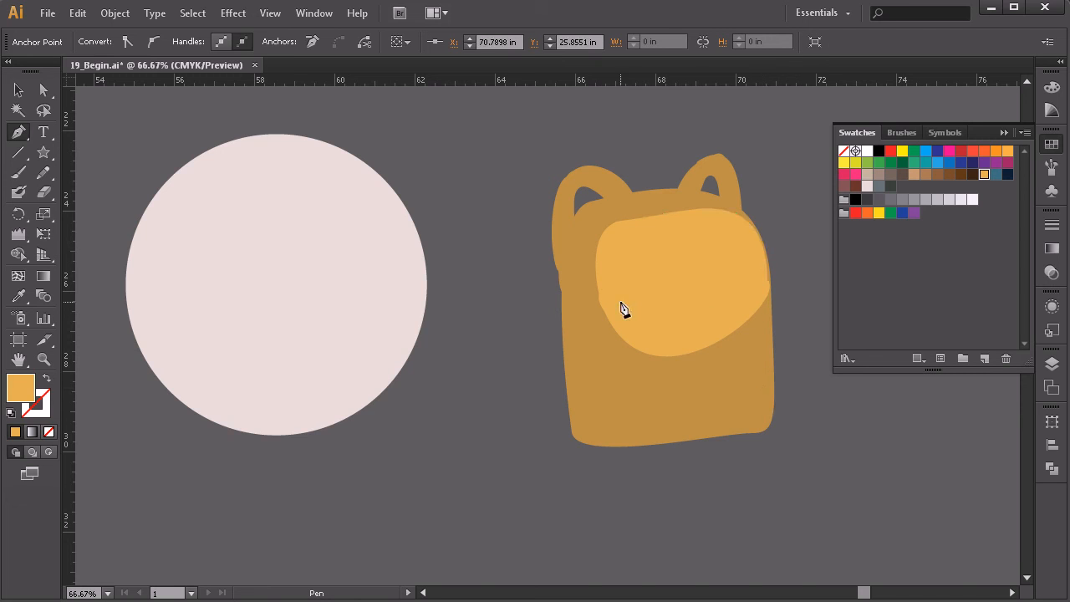
pyautogui.click(21, 90)
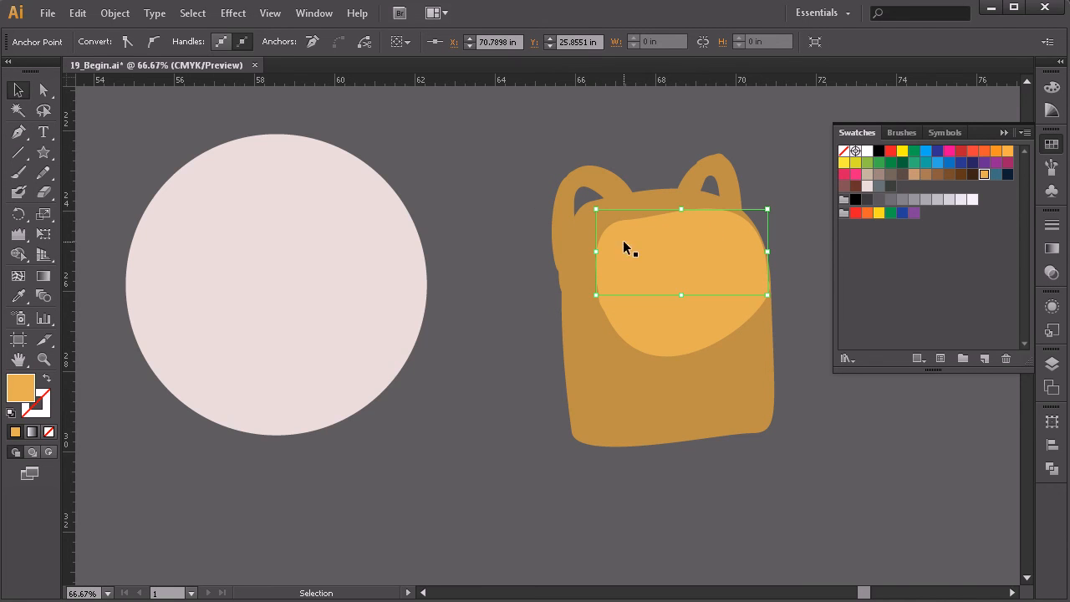
pyautogui.press('i')
pyautogui.click(575, 265)
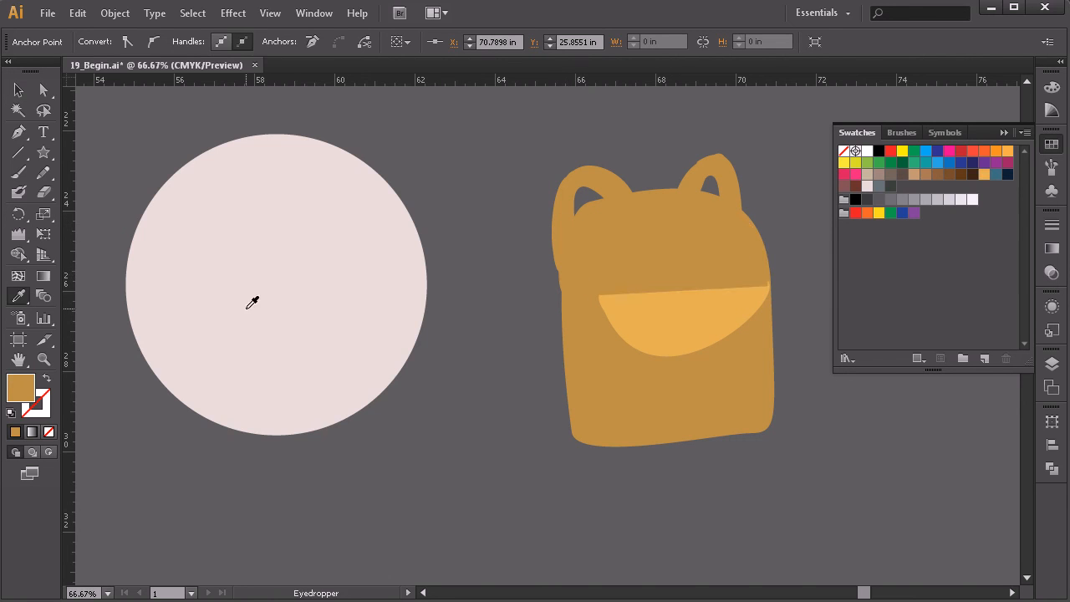
pyautogui.doubleClick(19, 390)
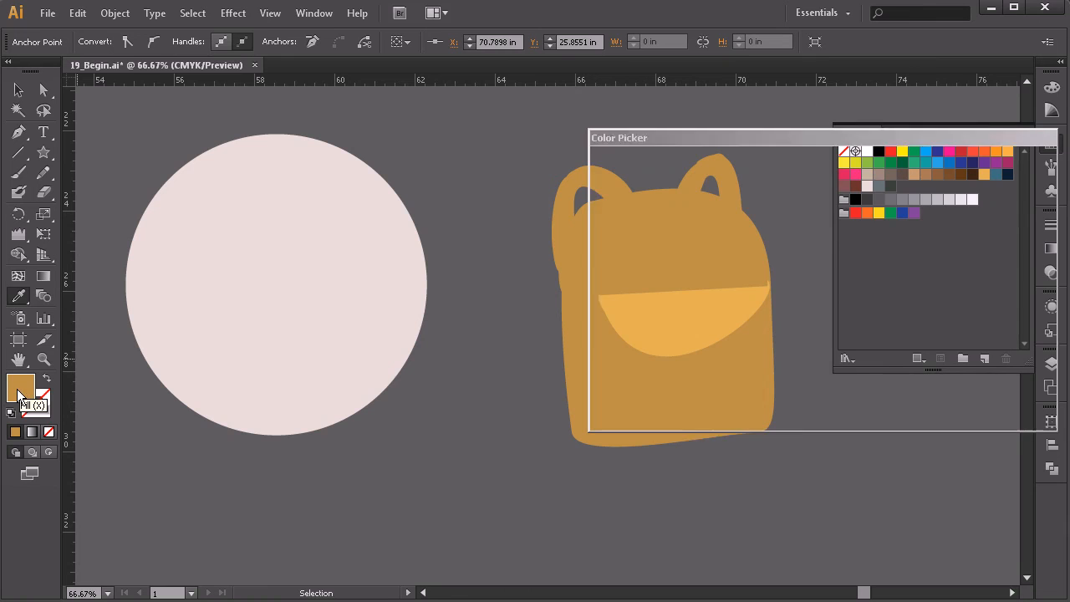
pyautogui.click(740, 285)
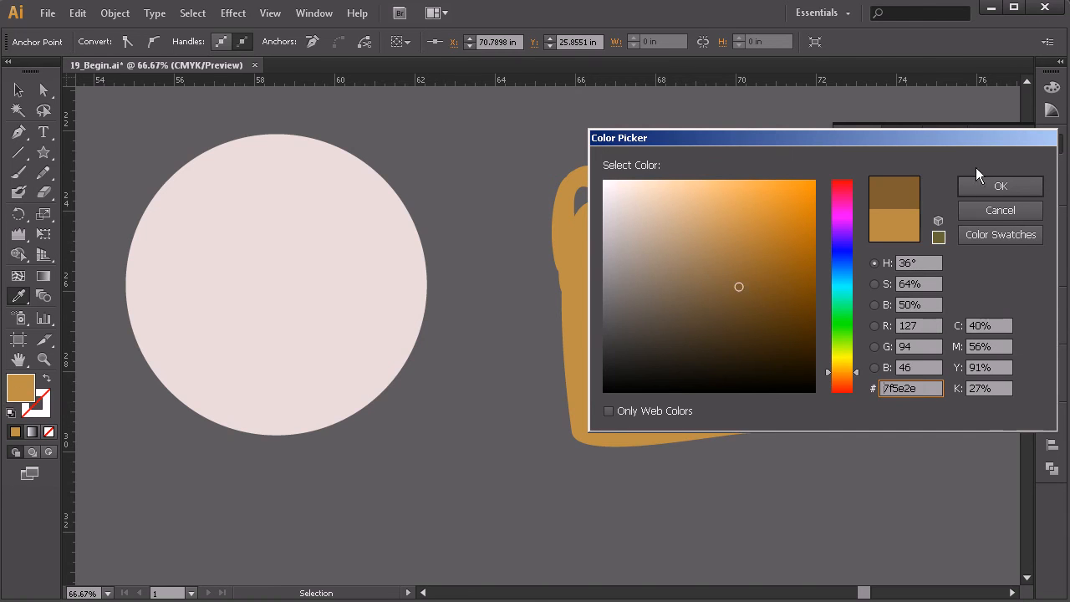
pyautogui.click(1000, 185)
# Arrange the light orange flap in front of the dark brown opening
pyautogui.click(15, 91)
pyautogui.rightClick(649, 320)
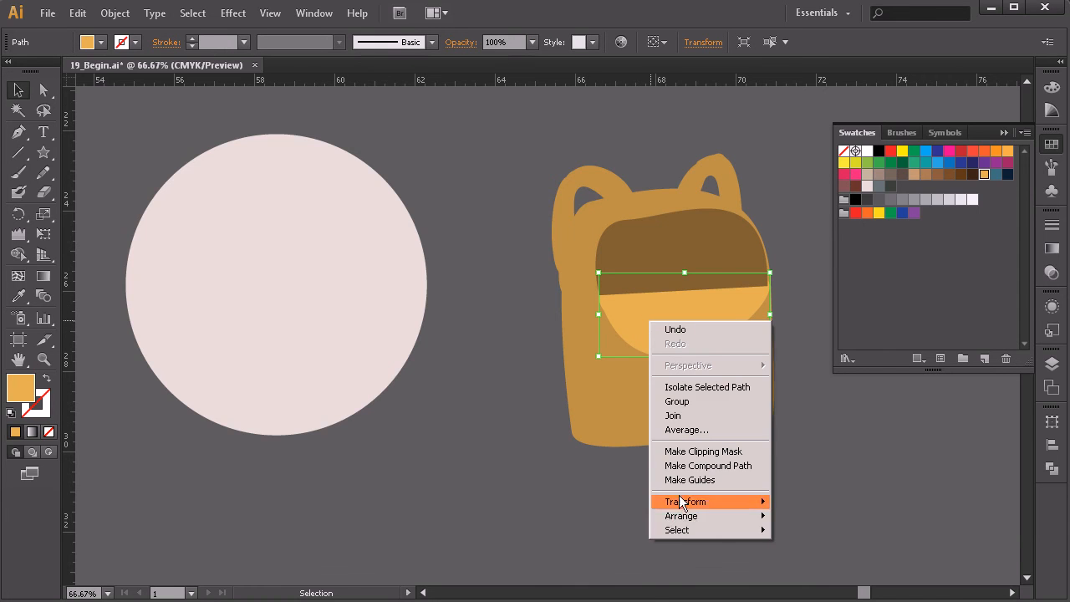
pyautogui.moveTo(680, 517)
pyautogui.click(577, 545)
pyautogui.click(903, 503)
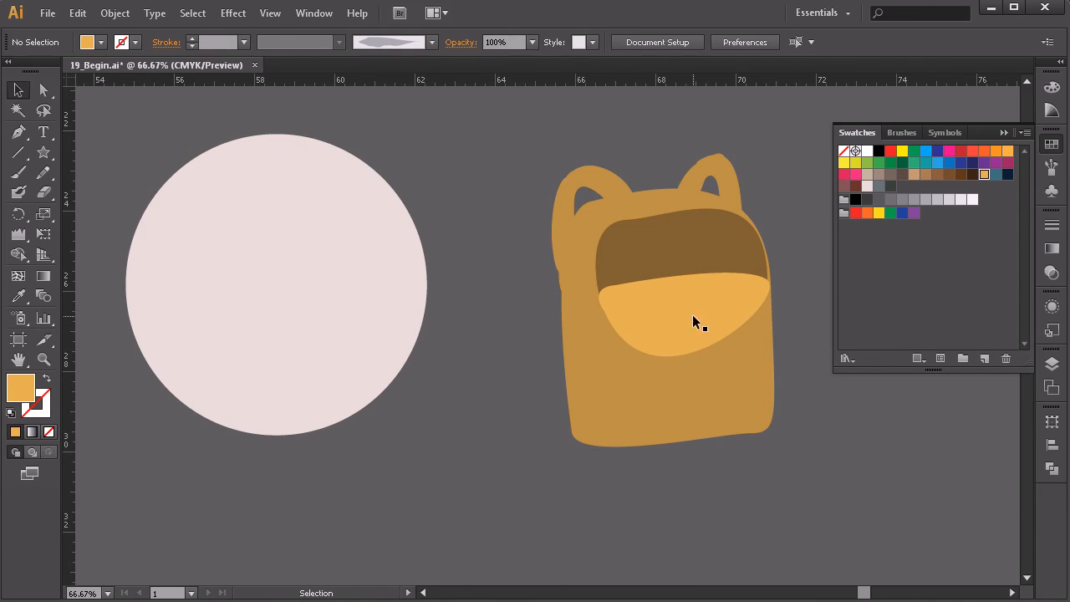
# Duplicate the orange coral group from the navy circle icon and place the copy at the backpack's lower-left edge
pyautogui.press('space')
pyautogui.moveTo(167, 335); pyautogui.dragTo(585, 341)
pyautogui.moveTo(231, 317); pyautogui.dragTo(586, 312)
pyautogui.click(294, 316)
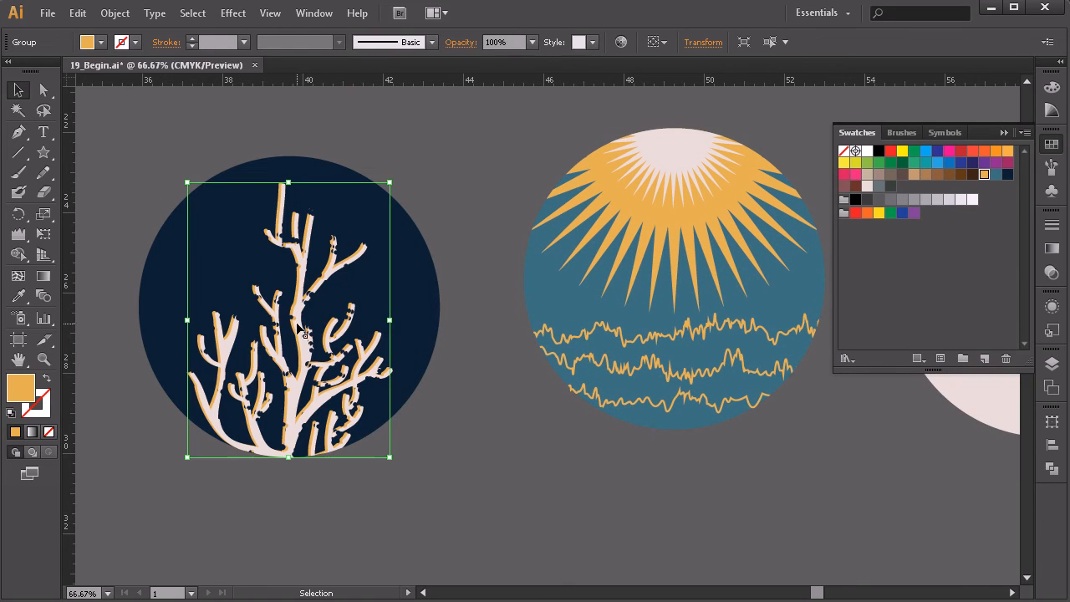
pyautogui.moveTo(302, 337); pyautogui.dragTo(567, 310)
pyautogui.press('space')
pyautogui.press('space')
pyautogui.moveTo(649, 333); pyautogui.dragTo(329, 414)
pyautogui.moveTo(225, 388); pyautogui.dragTo(425, 374)
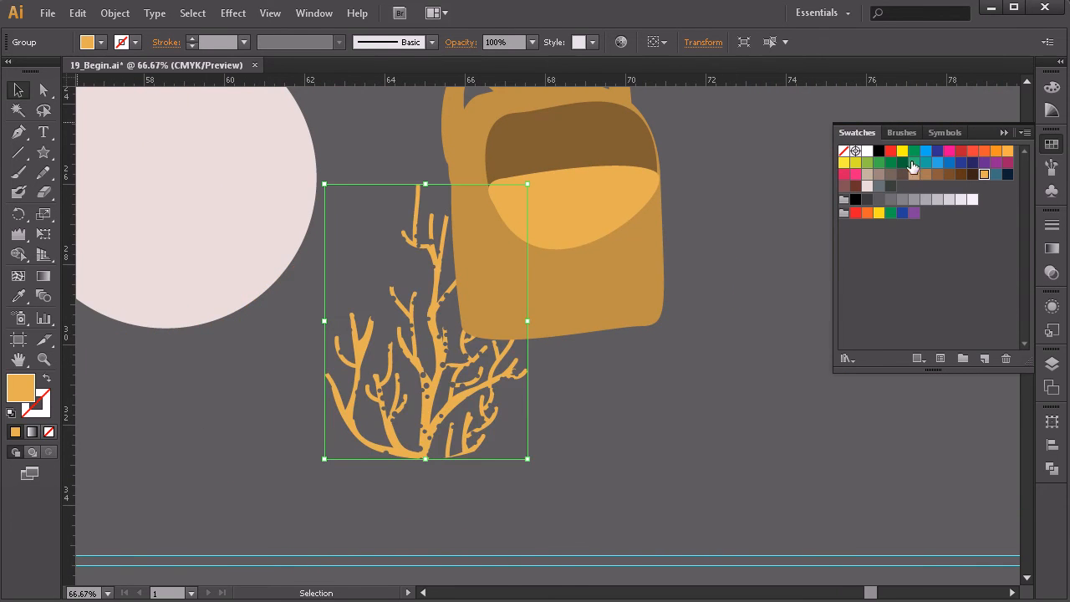
# Recolor the copied coral with the muted dark red swatch
pyautogui.click(844, 186)
pyautogui.press('space')
pyautogui.moveTo(710, 261); pyautogui.dragTo(668, 287)
pyautogui.keyDown('shift'); pyautogui.click(527, 368); pyautogui.keyUp('shift')
pyautogui.click(484, 438)
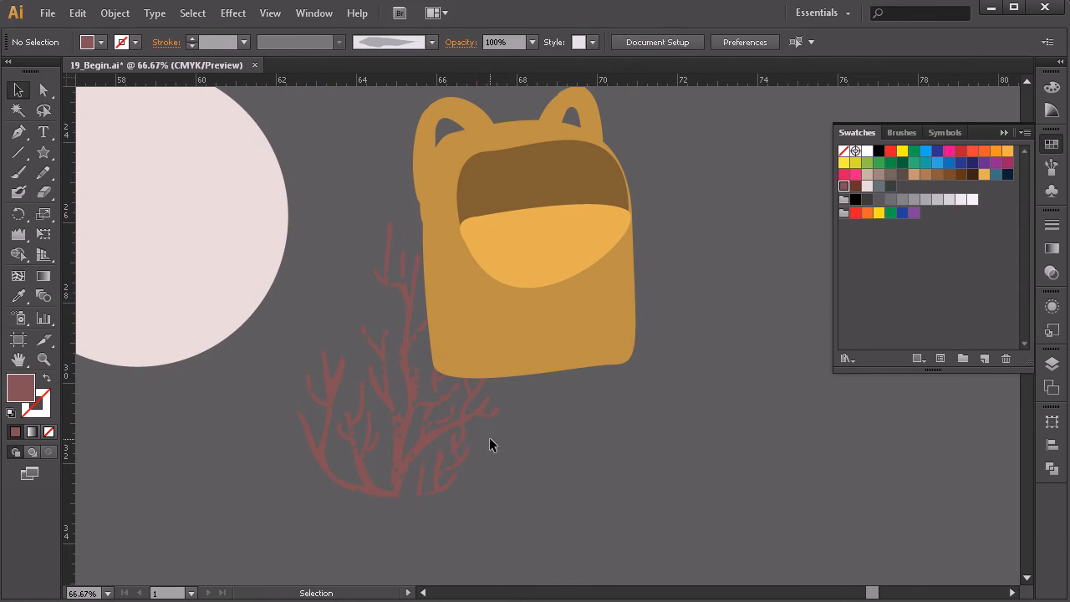
# Shrink the red coral to about 1.9 in wide, move it over the backpack's opening and bring it to the front
pyautogui.click(422, 435)
pyautogui.moveTo(500, 496); pyautogui.dragTo(561, 238)
pyautogui.rightClick(576, 183)
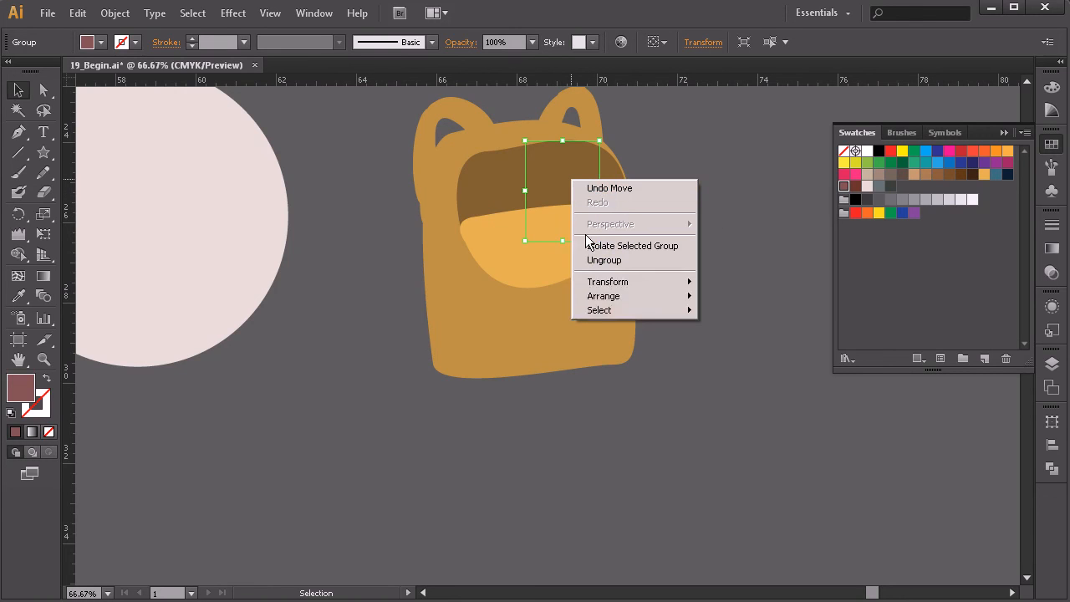
pyautogui.moveTo(595, 296)
pyautogui.click(499, 296)
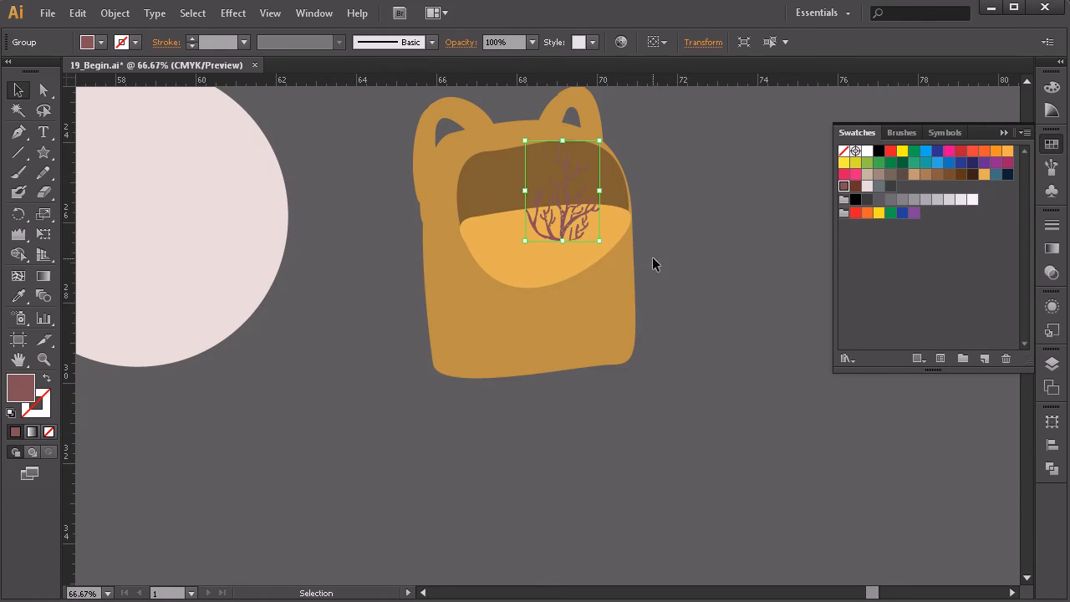
# Bring the light orange flap in front of the red coral
pyautogui.moveTo(693, 233); pyautogui.dragTo(705, 282)
pyautogui.rightClick(547, 313)
pyautogui.moveTo(577, 505)
pyautogui.click(482, 502)
pyautogui.click(697, 281)
pyautogui.moveTo(696, 281); pyautogui.dragTo(693, 326)
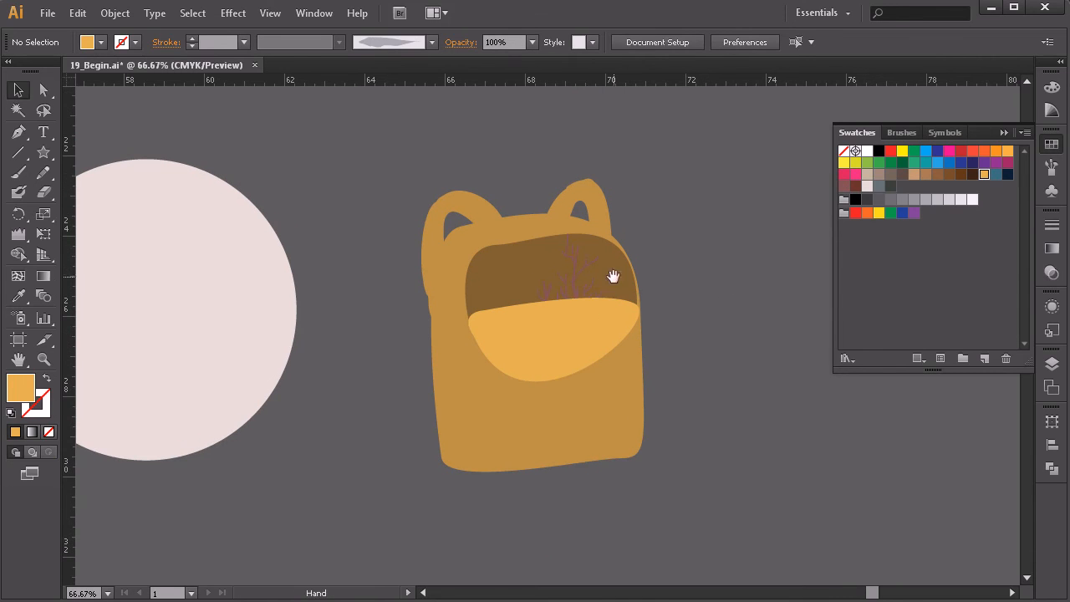
# Recolor the coral with the dark reddish-brown swatch and shift it slightly higher in the backpack's opening
pyautogui.click(576, 269)
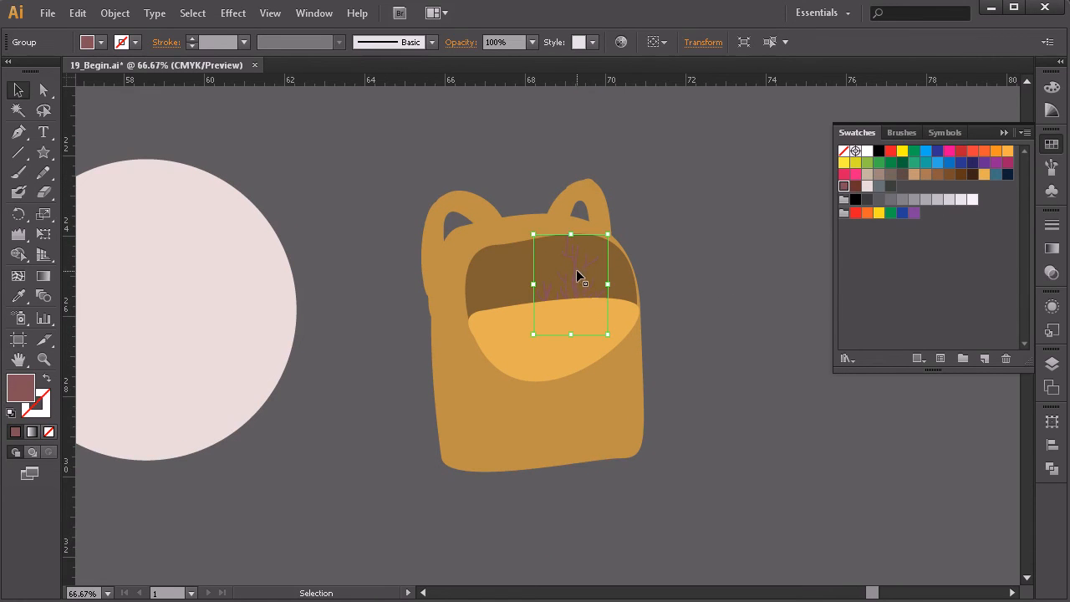
pyautogui.click(855, 186)
pyautogui.click(713, 276)
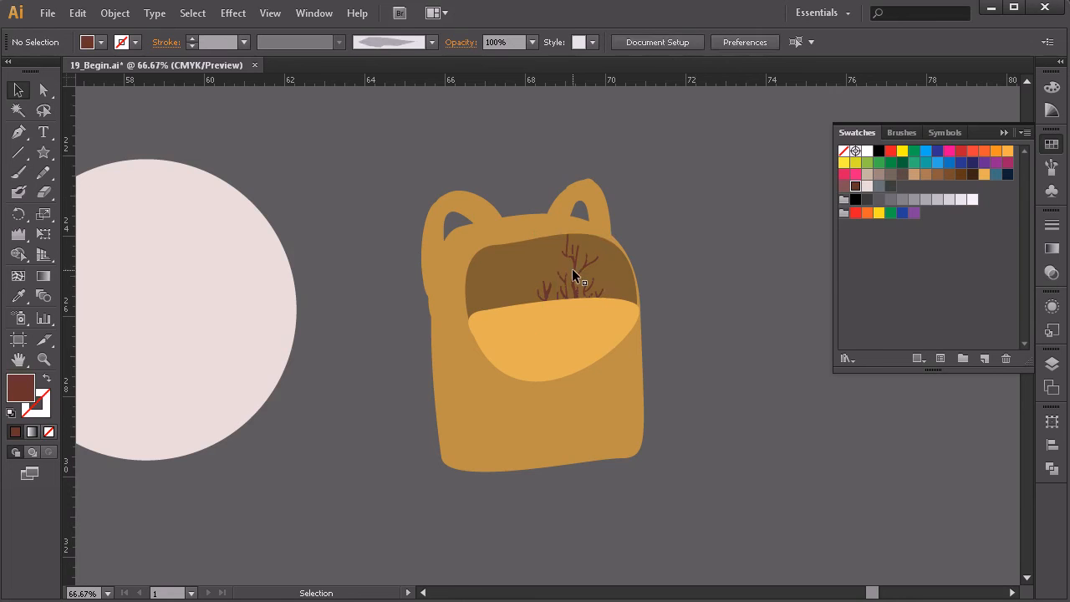
pyautogui.click(573, 277)
pyautogui.click(741, 309)
pyautogui.click(575, 261)
pyautogui.click(698, 292)
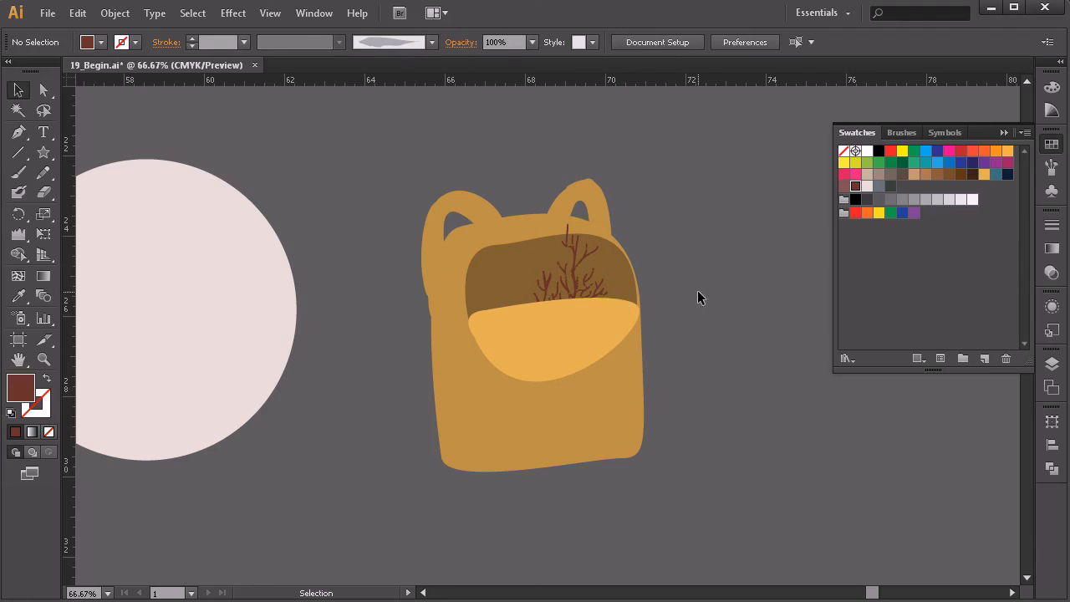
# Draw an open curved path with the Pen tool up the backpack's left side and over the top of the opening
pyautogui.click(18, 139)
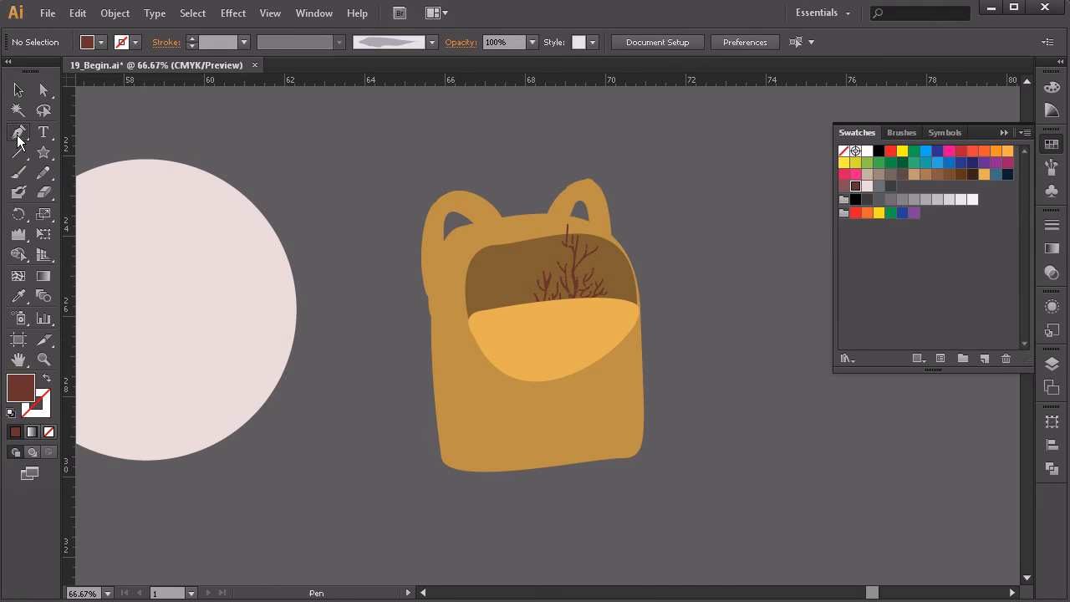
pyautogui.click(450, 395)
pyautogui.moveTo(486, 232); pyautogui.dragTo(550, 222)
pyautogui.moveTo(611, 235); pyautogui.dragTo(641, 249)
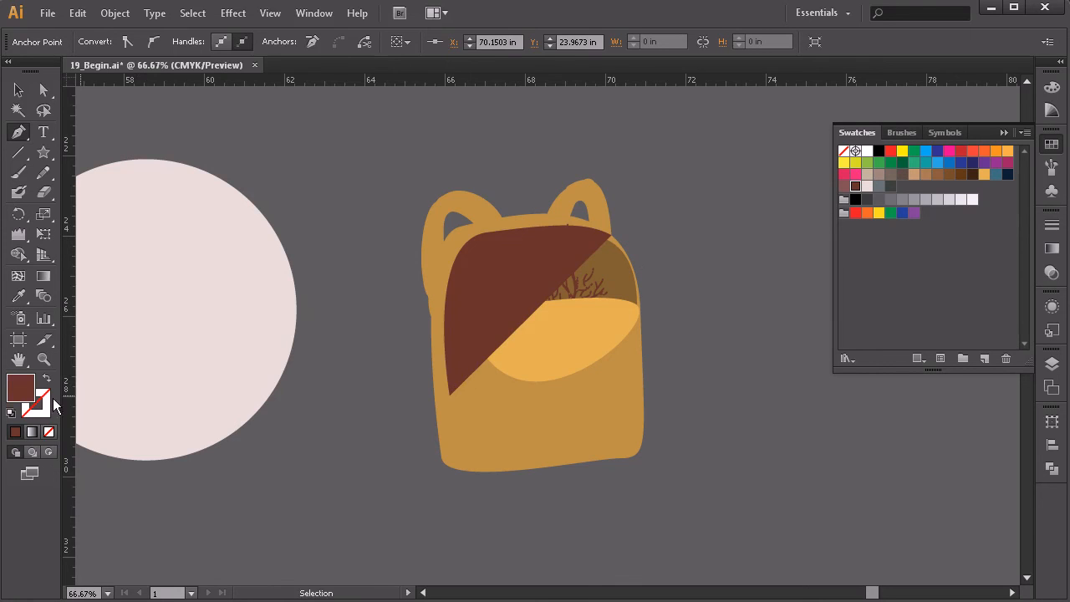
# Give the curved path a pale pink stroke and no fill
pyautogui.click(47, 380)
pyautogui.click(18, 90)
pyautogui.click(867, 185)
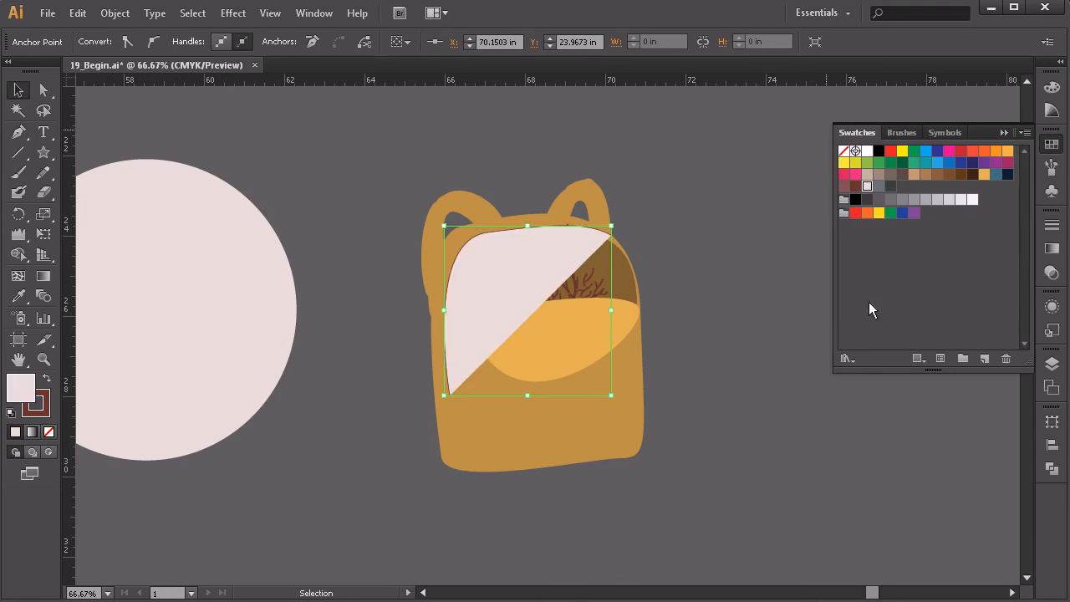
pyautogui.click(47, 380)
pyautogui.click(47, 433)
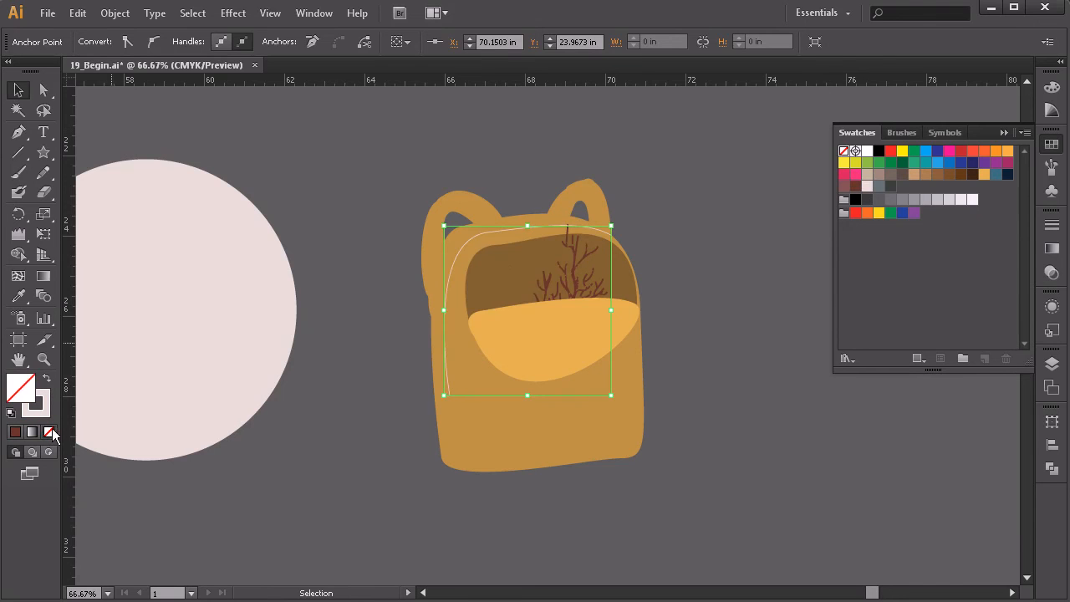
# Turn the curved path into a dashed line with 12 pt dashes and an 11 pt stroke weight
pyautogui.click(1052, 224)
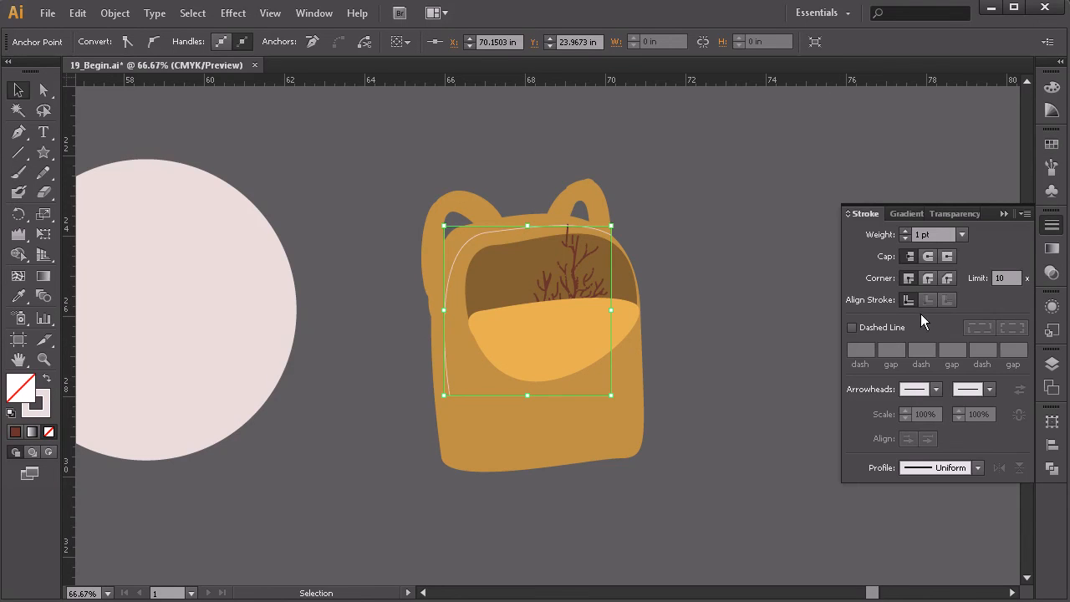
pyautogui.click(852, 328)
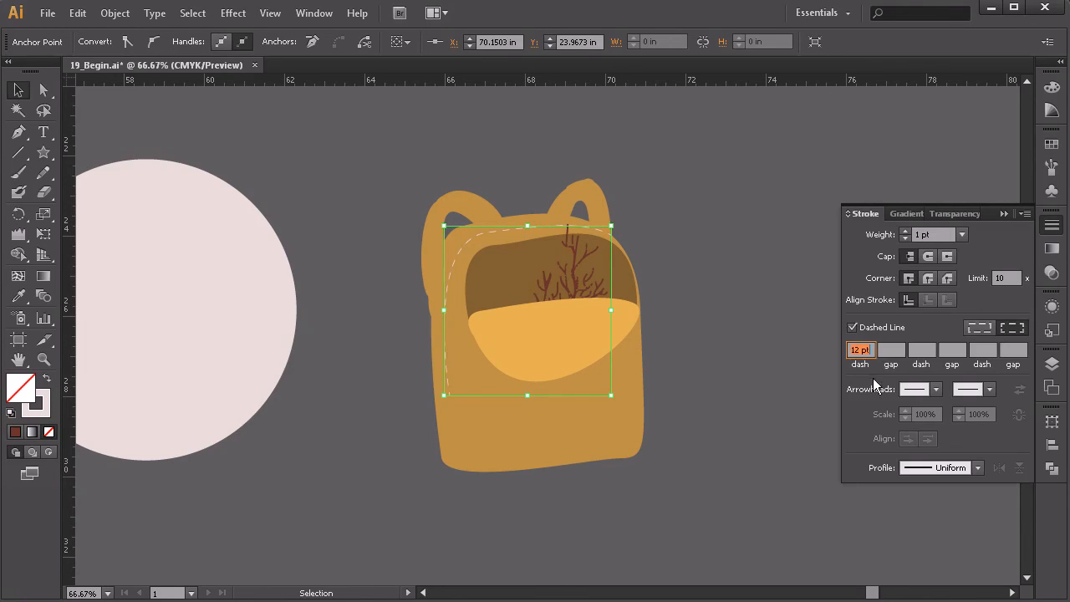
pyautogui.click(904, 231)
pyautogui.click(905, 231)
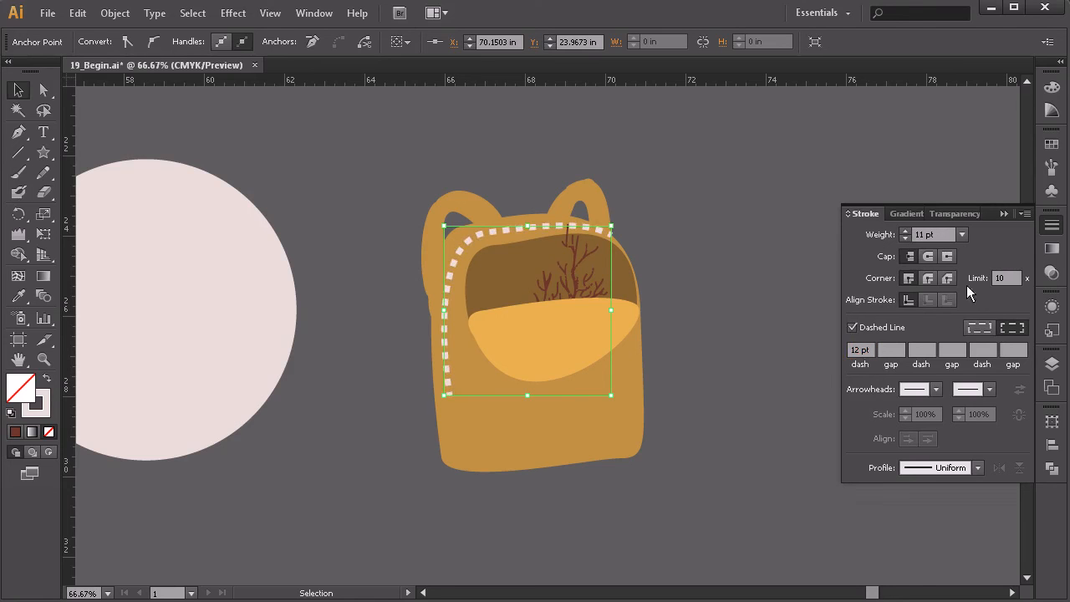
pyautogui.click(718, 248)
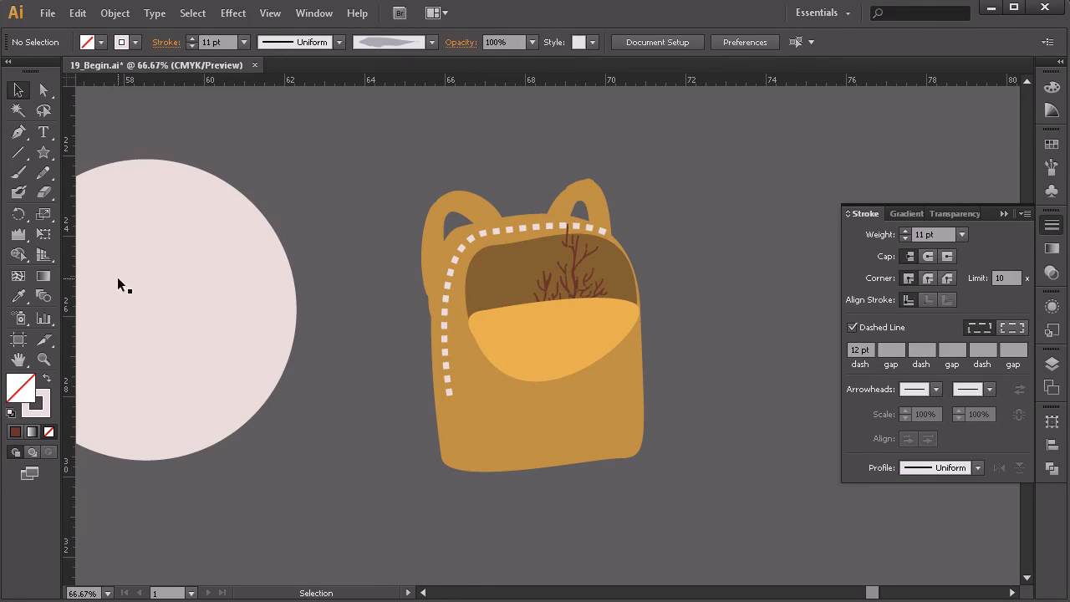
# Draw a small upright ellipse near the dashed line's lower end, with a solid pale pink fill and no dashed stroke
pyautogui.click(46, 196)
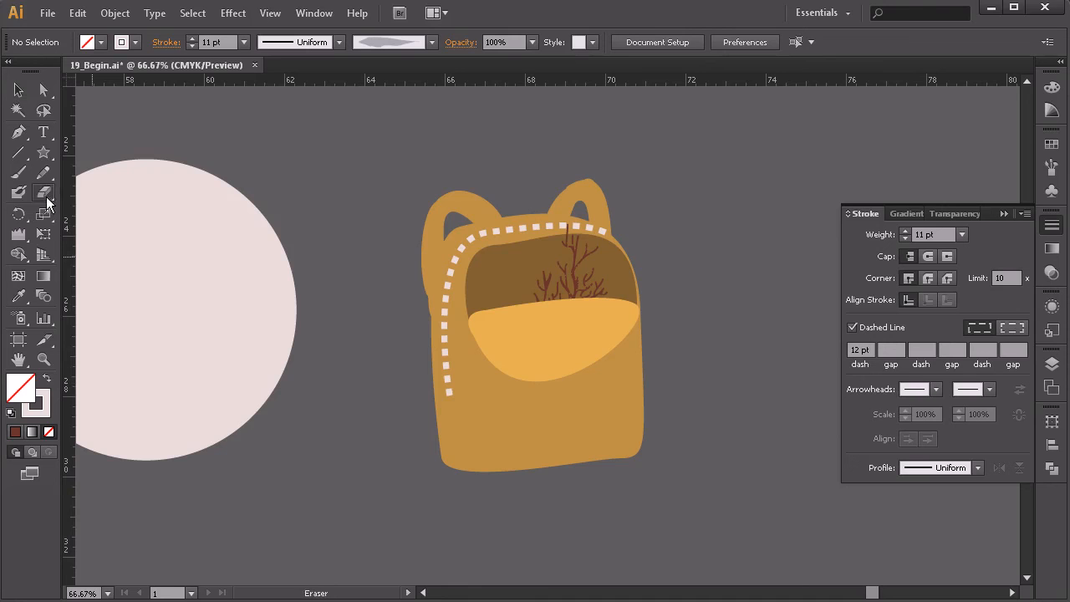
pyautogui.click(43, 152)
pyautogui.moveTo(43, 151); pyautogui.dragTo(96, 191)
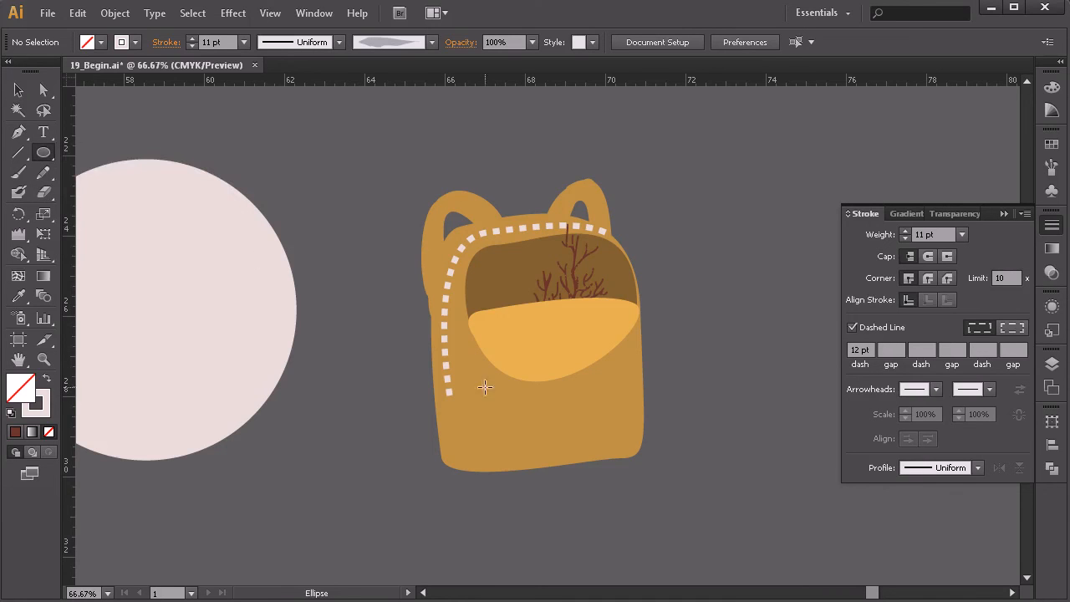
pyautogui.moveTo(441, 357); pyautogui.dragTo(461, 383)
pyautogui.click(18, 90)
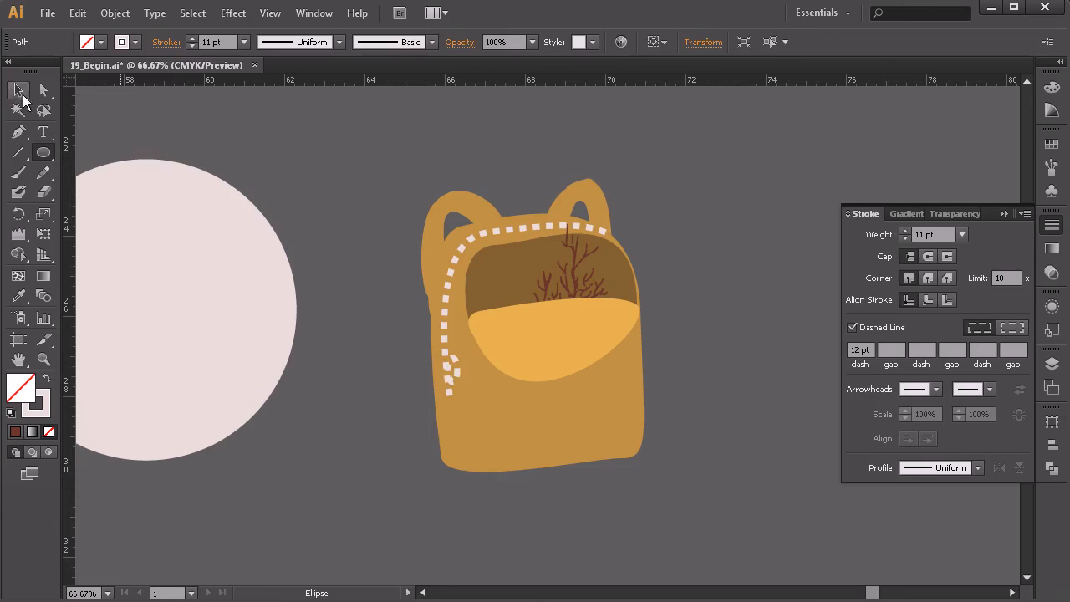
pyautogui.click(853, 327)
pyautogui.click(46, 381)
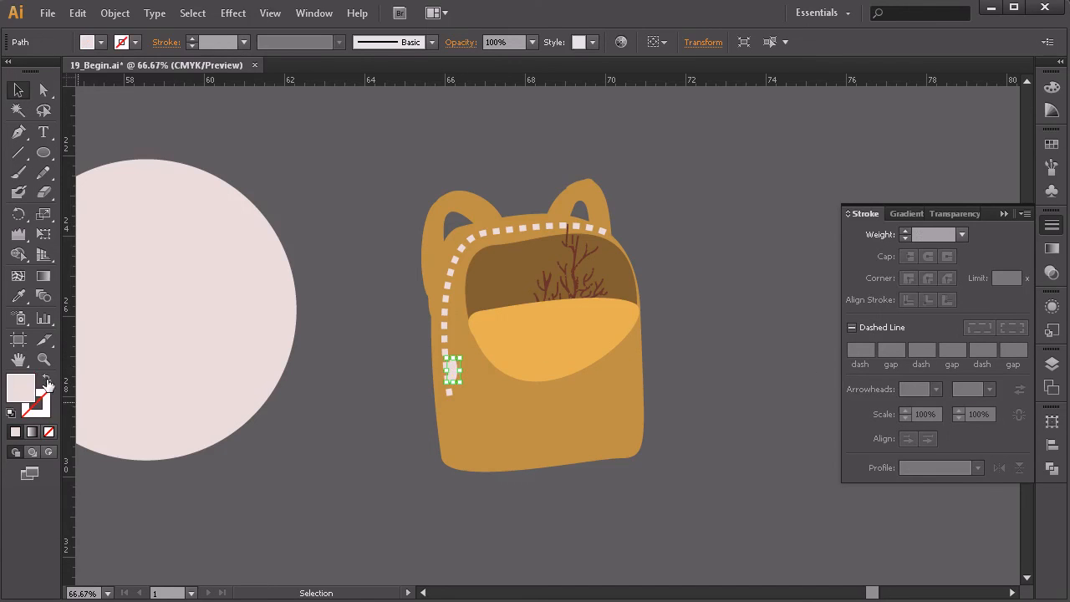
# Tilt the small ellipse and place it at the lower end of the dashed line as a zipper pull
pyautogui.moveTo(468, 353); pyautogui.dragTo(461, 361)
pyautogui.click(713, 413)
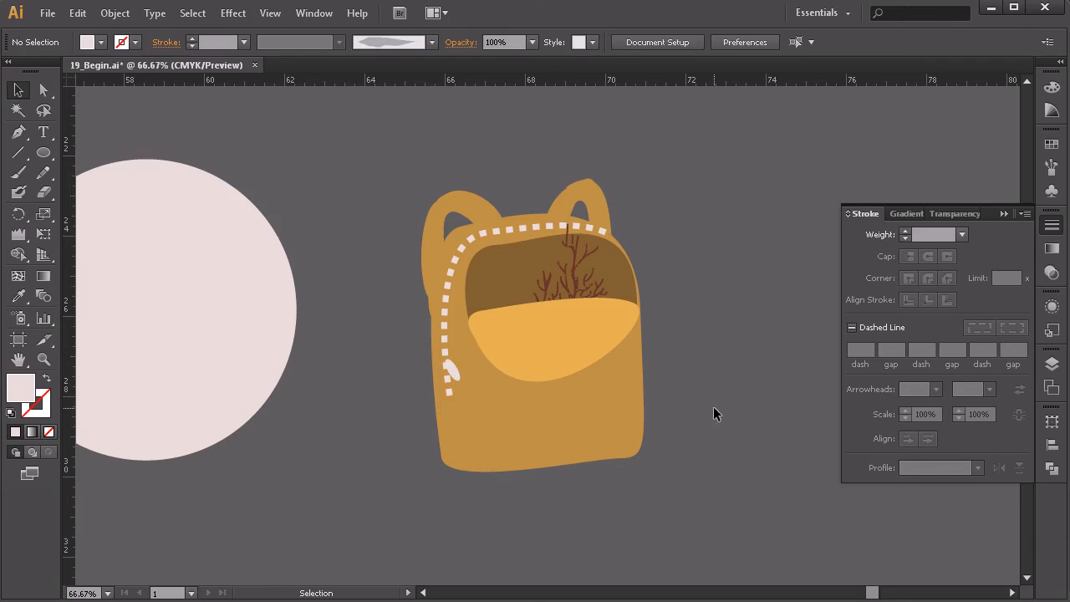
pyautogui.doubleClick(456, 375)
pyautogui.moveTo(455, 375); pyautogui.dragTo(459, 393)
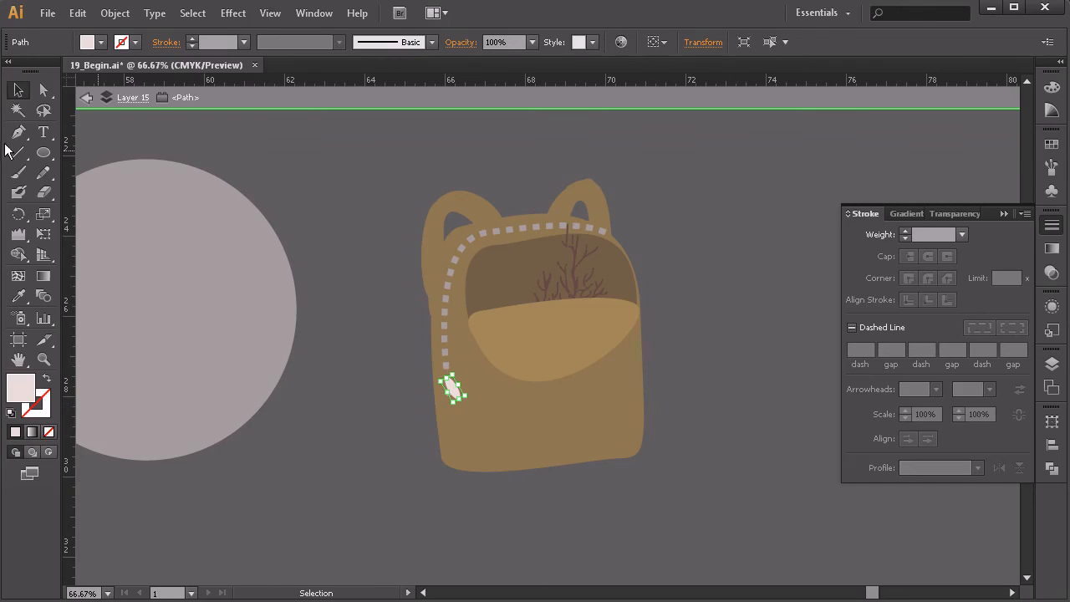
pyautogui.click(85, 98)
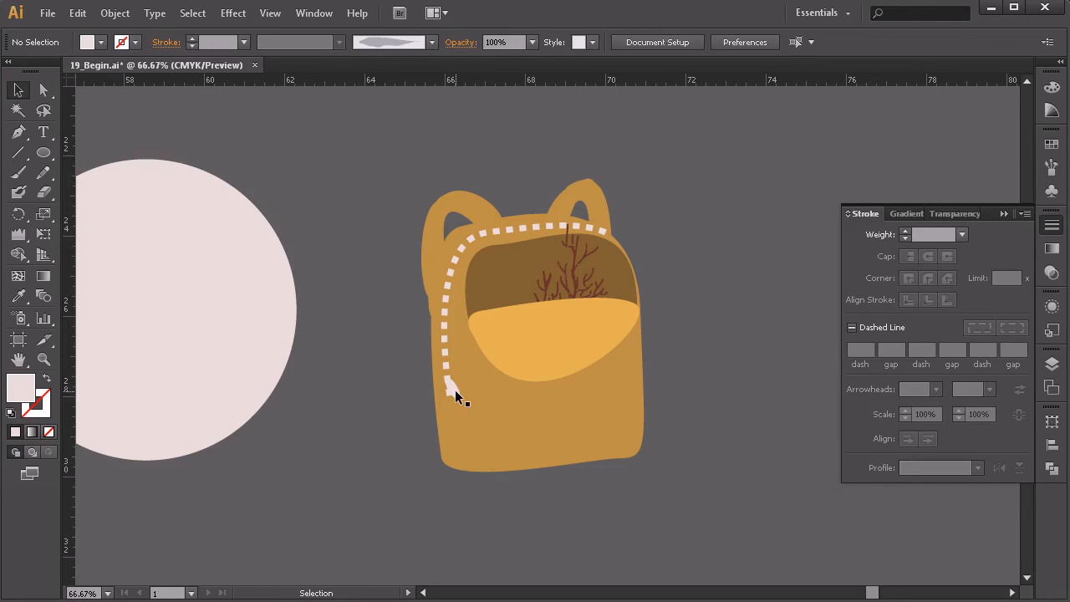
pyautogui.click(459, 403)
pyautogui.click(664, 274)
pyautogui.moveTo(695, 180); pyautogui.dragTo(446, 500)
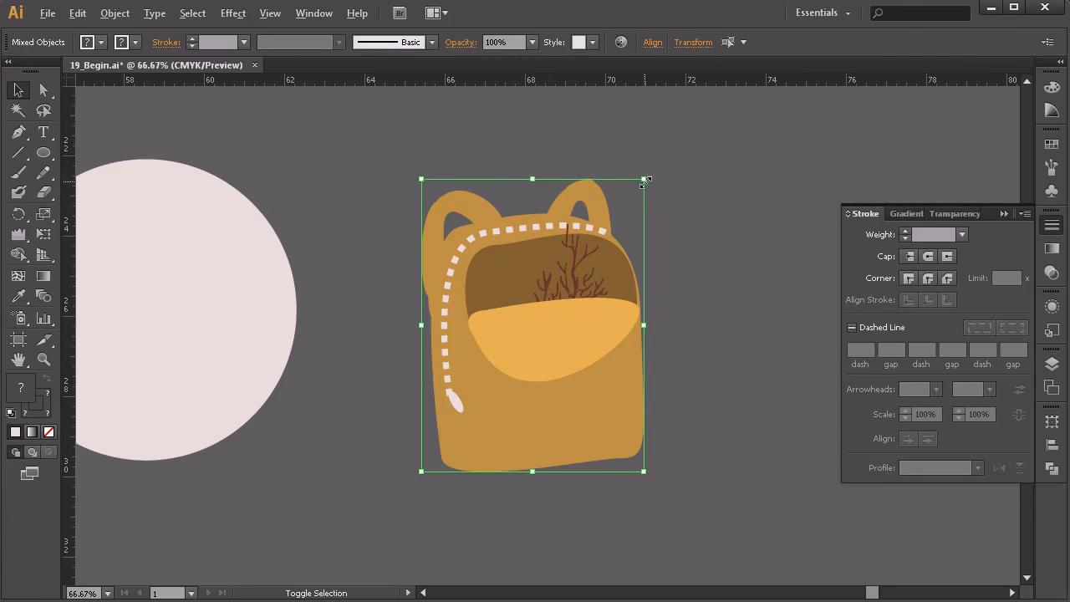
pyautogui.moveTo(642, 177); pyautogui.dragTo(618, 213)
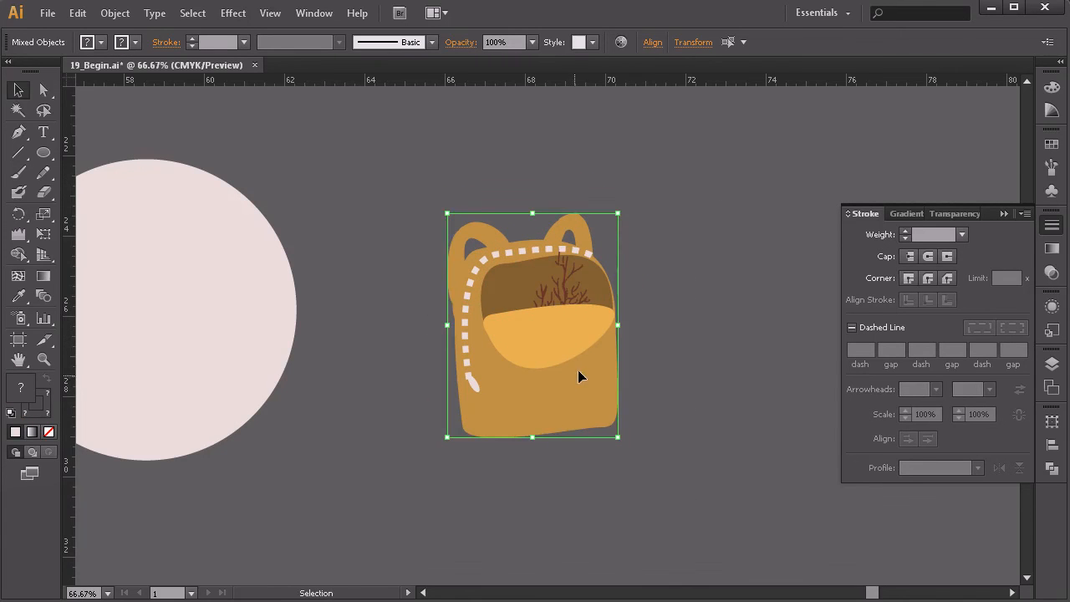
pyautogui.hotkey('ctrl', 'z')
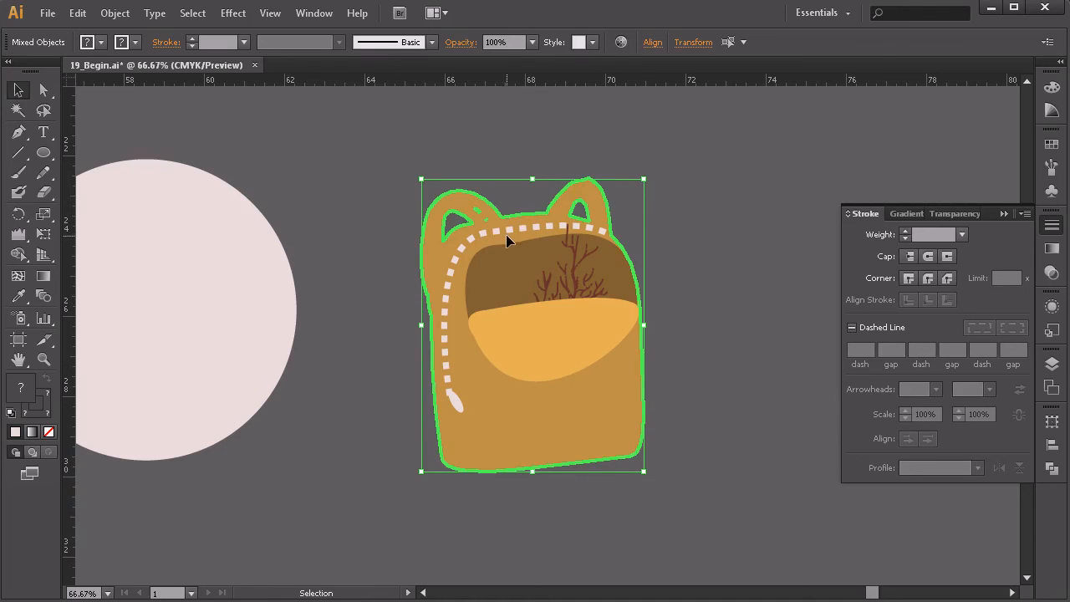
pyautogui.click(487, 188)
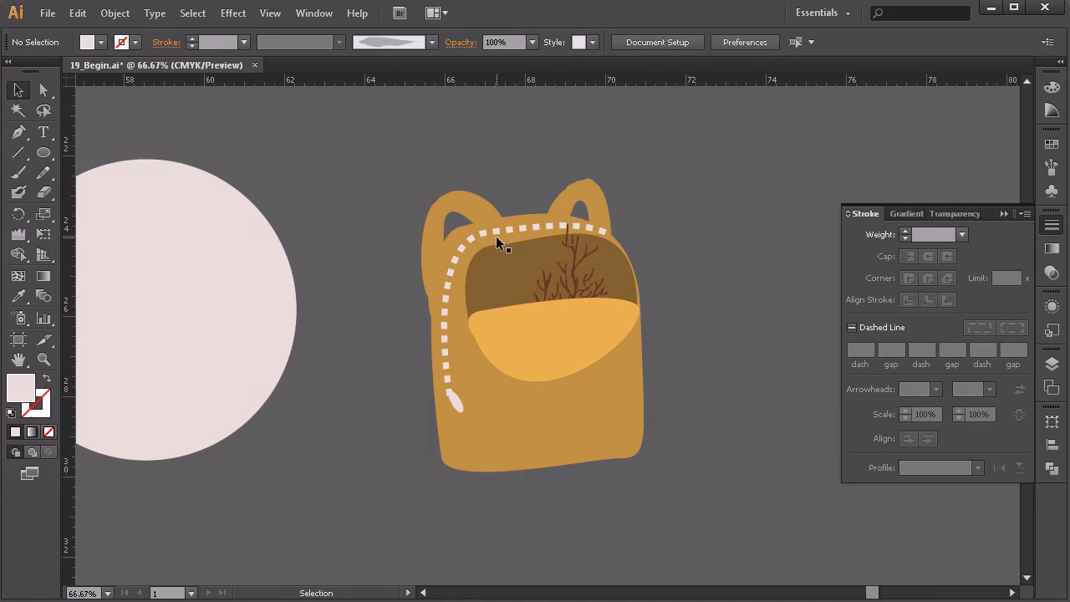
# Convert the dashed zipper line to filled shapes with Outline Stroke
pyautogui.click(489, 230)
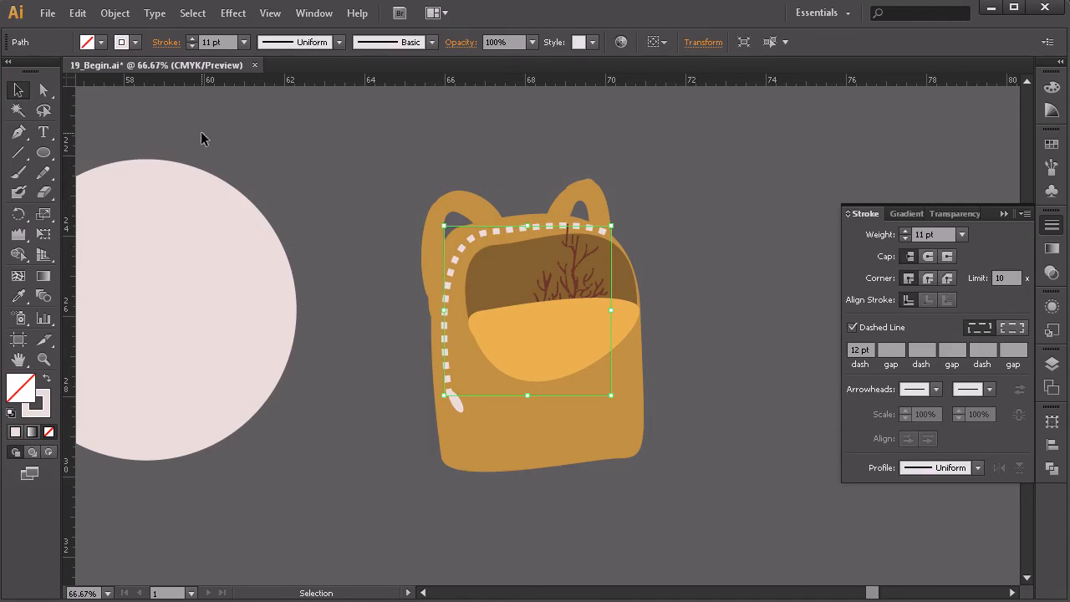
pyautogui.click(122, 12)
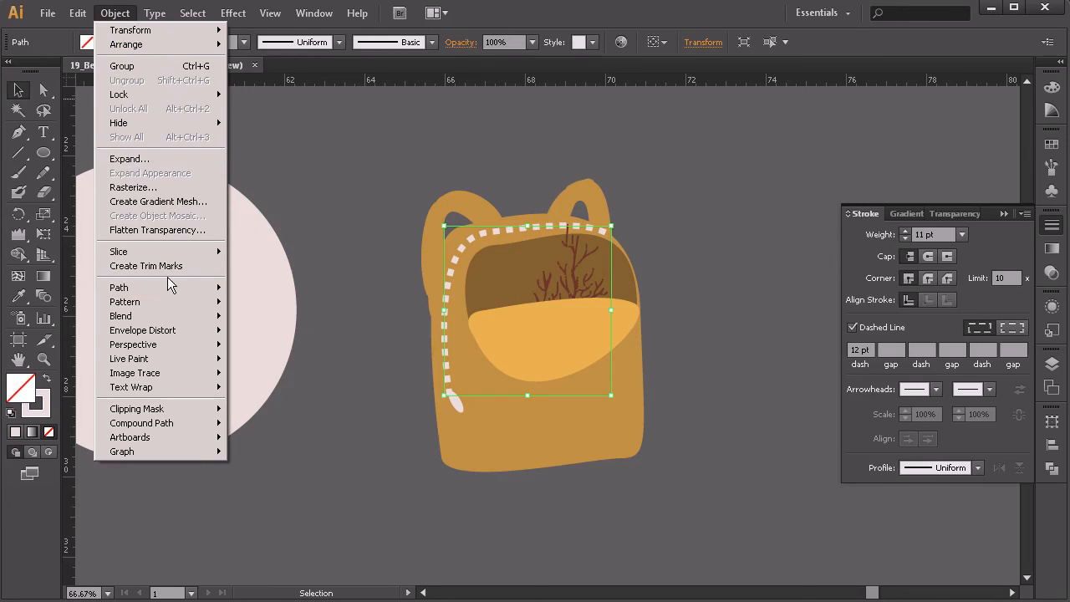
pyautogui.moveTo(164, 287)
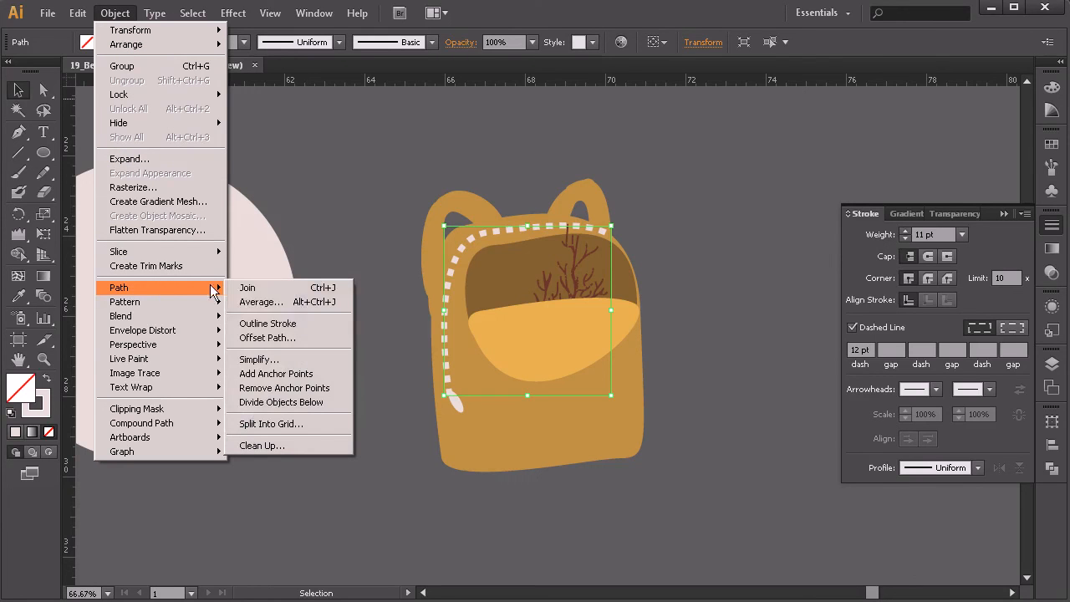
pyautogui.click(268, 324)
# Group all the backpack artwork and fit it over the pale pink circle at about 5.1 in wide, its base extending past the lower edge
pyautogui.moveTo(710, 131); pyautogui.dragTo(408, 493)
pyautogui.hotkey('ctrl', 'g')
pyautogui.moveTo(647, 181); pyautogui.dragTo(597, 239)
pyautogui.moveTo(479, 324); pyautogui.dragTo(103, 324)
pyautogui.moveTo(341, 336); pyautogui.dragTo(535, 301)
pyautogui.moveTo(412, 209); pyautogui.dragTo(391, 237)
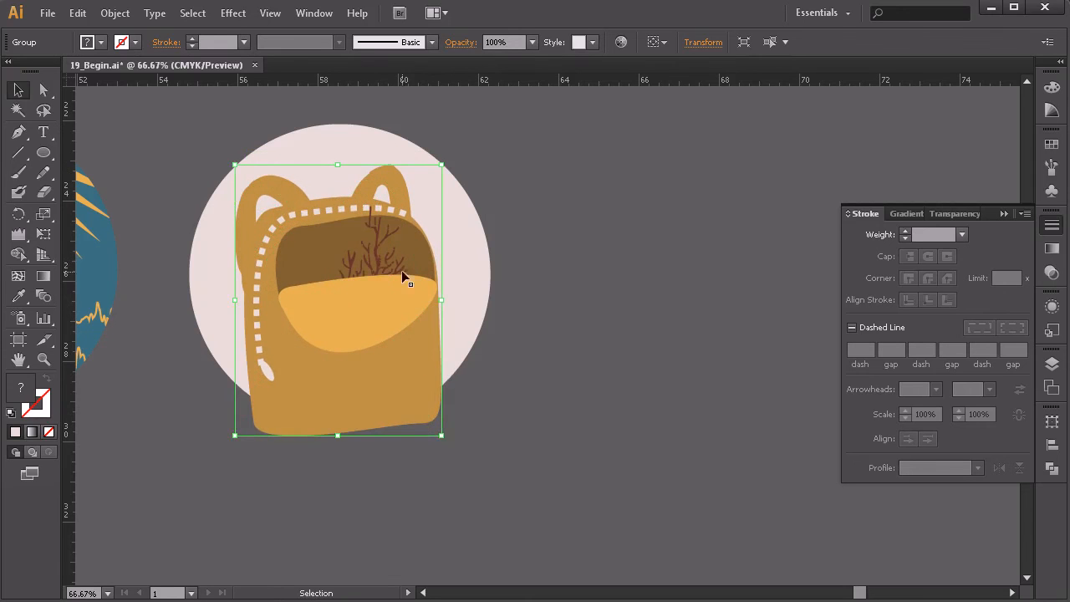
# Remove the part of the backpack that extends below the pale pink circle with the Shape Builder tool
pyautogui.moveTo(565, 176); pyautogui.dragTo(193, 479)
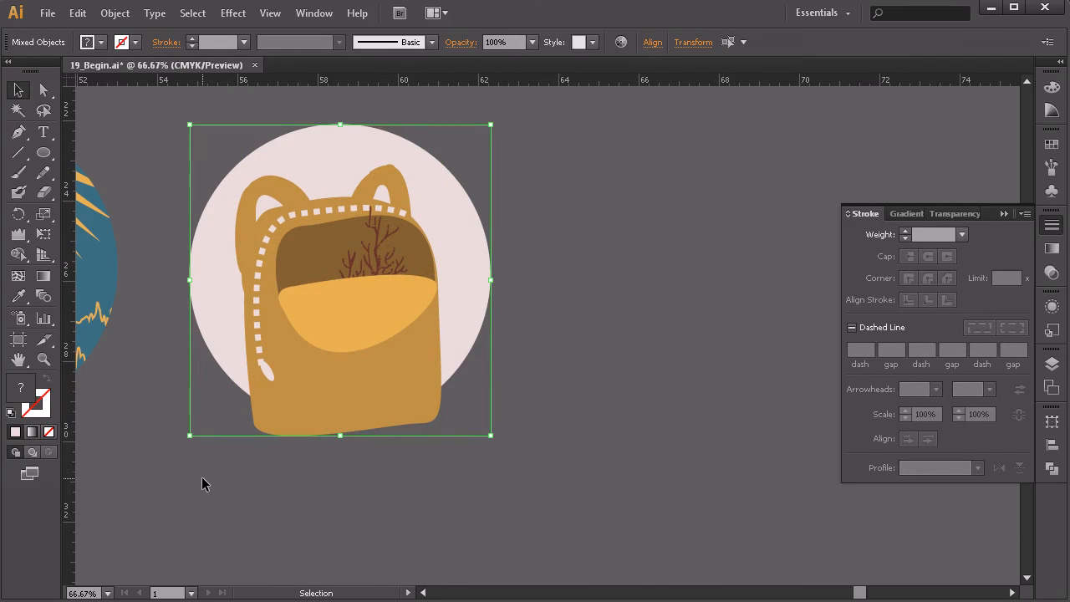
pyautogui.hotkey('shift', 'm')
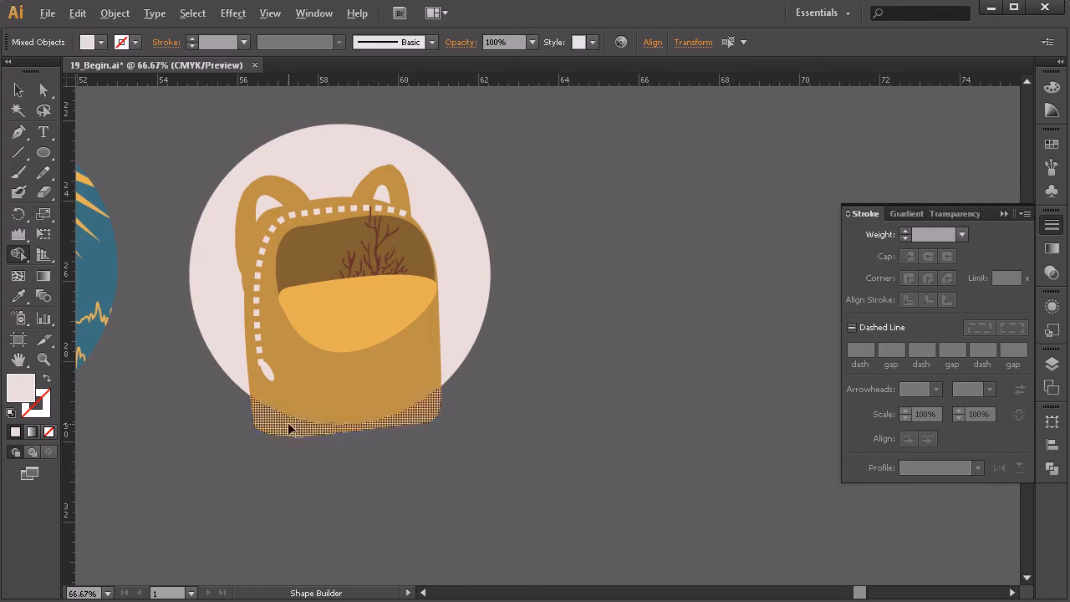
pyautogui.keyDown('alt'); pyautogui.click(258, 426); pyautogui.keyUp('alt')
pyautogui.press('v')
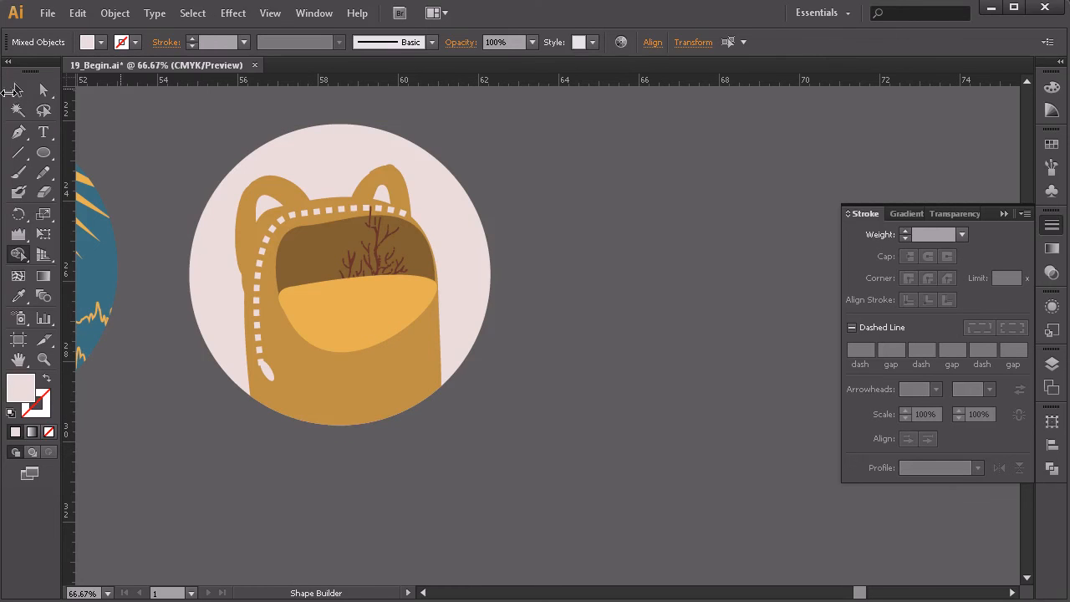
pyautogui.click(571, 301)
pyautogui.press('z')
pyautogui.keyDown('alt'); pyautogui.click(518, 299); pyautogui.keyUp('alt')
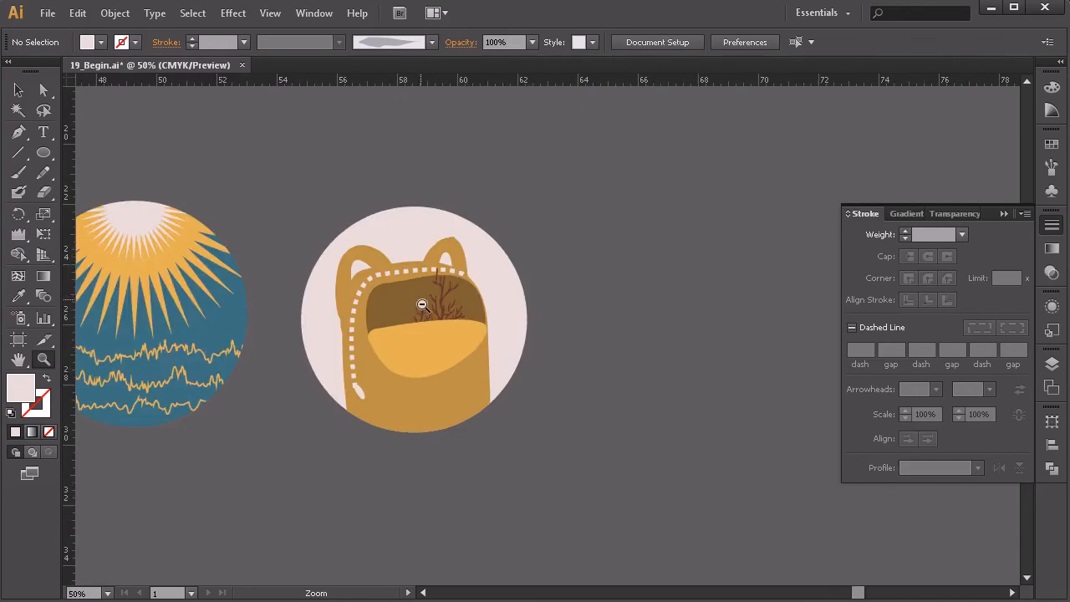
pyautogui.keyDown('alt'); pyautogui.click(420, 301); pyautogui.keyUp('alt')
pyautogui.keyDown('alt'); pyautogui.click(425, 306); pyautogui.keyUp('alt')
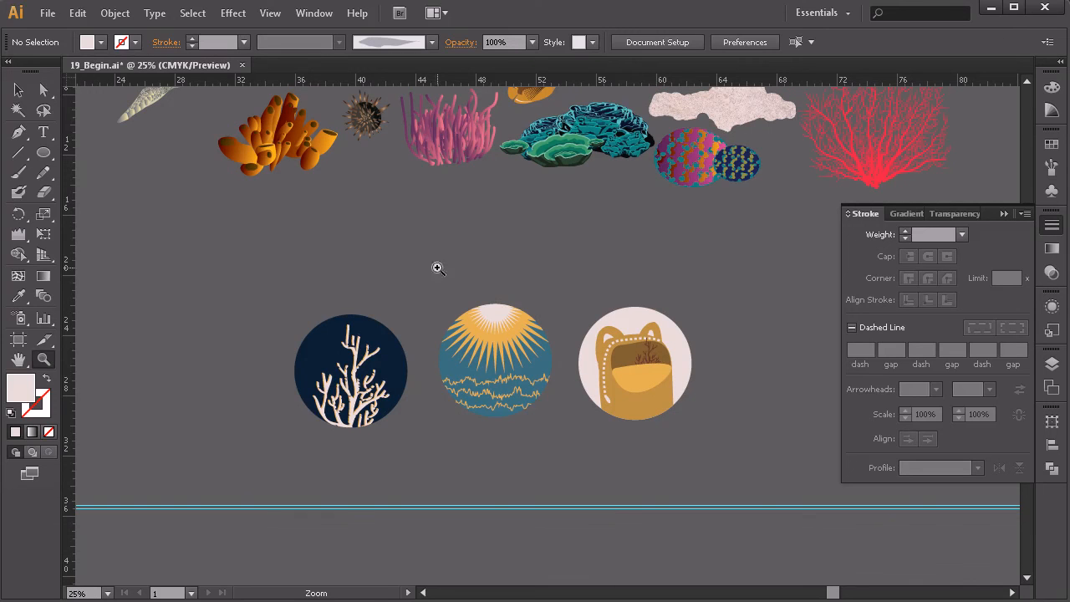
pyautogui.press('v')
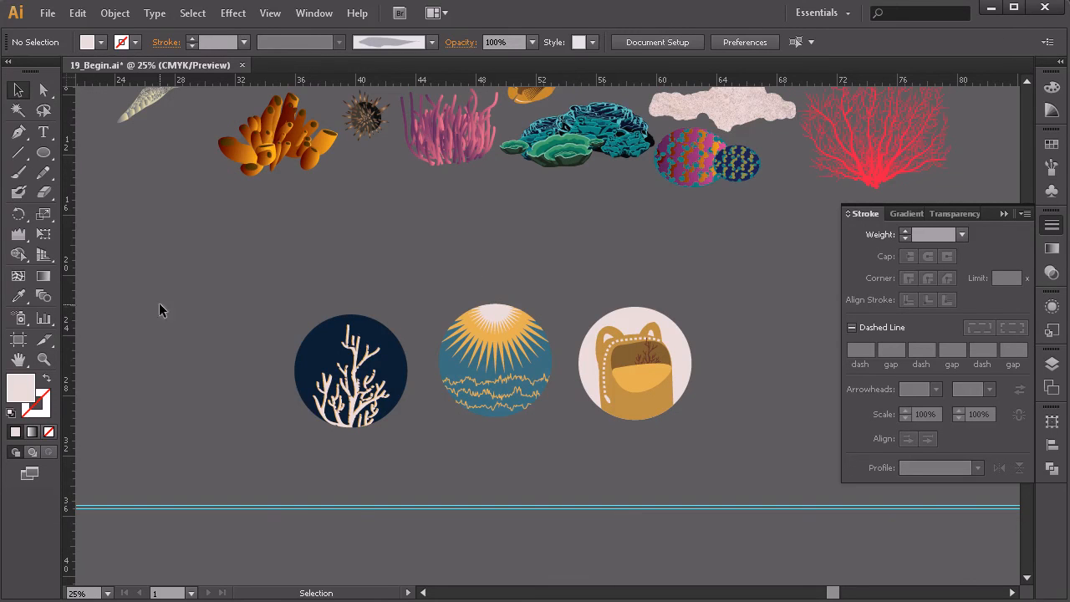